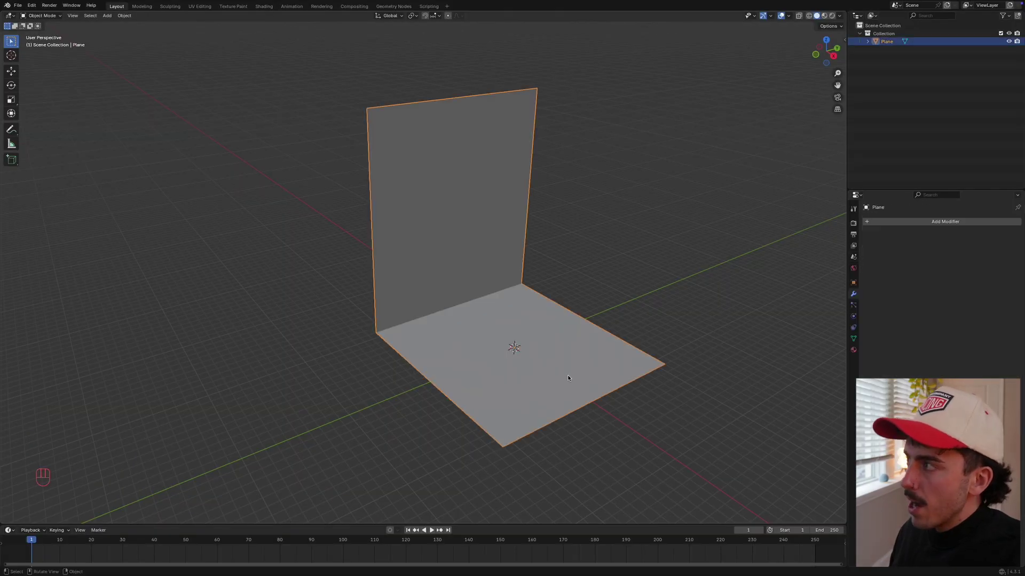
Hide the bent plane and switch to the top view
key("h")
left_click(828, 41)
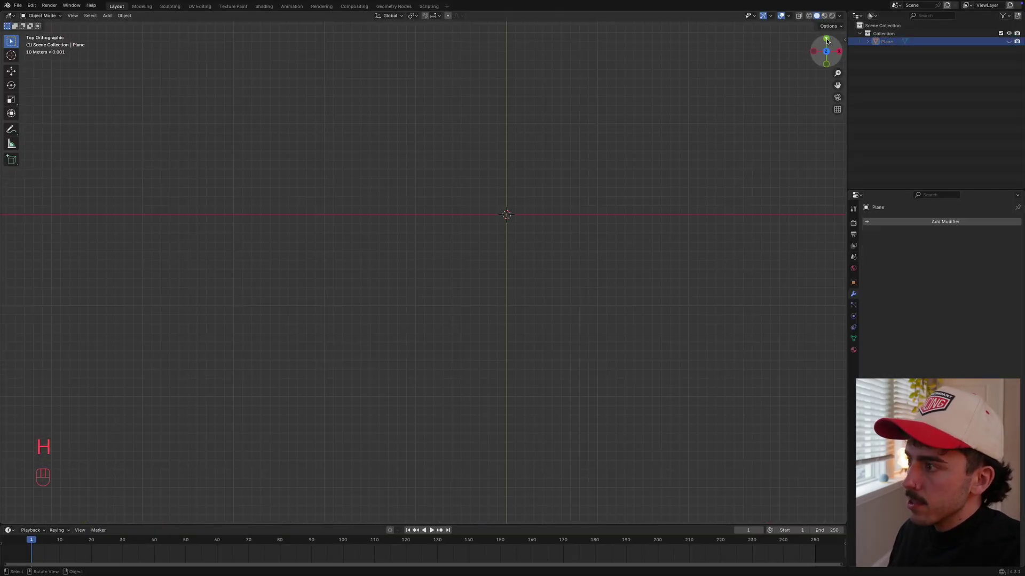
middle_click_drag(407, 290, 326, 366, "shift")
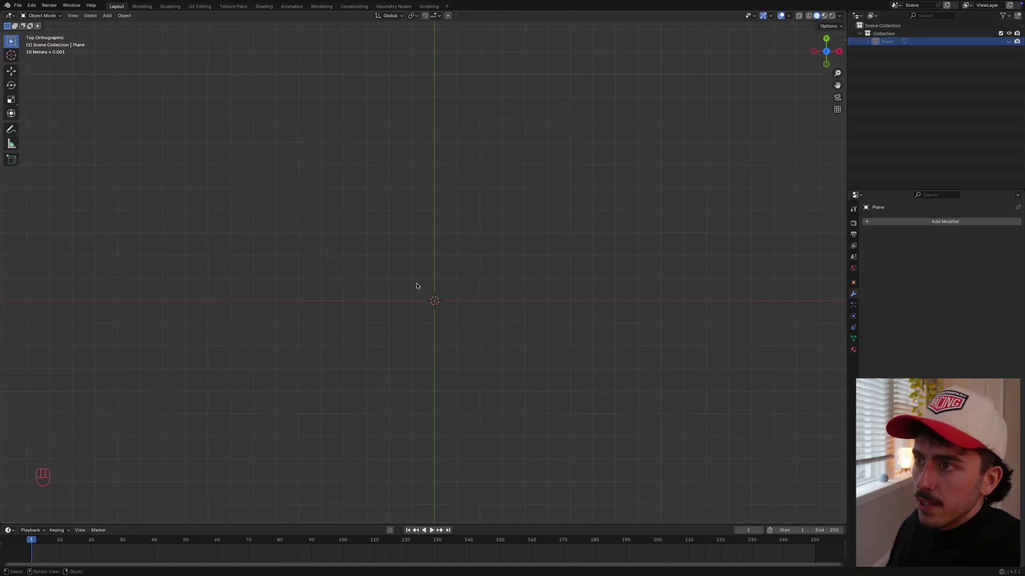
scroll(326, 366, "up", 5)
Add a 2 mm plane at the origin and centre it in the view
left_click(107, 15)
mouse_move(118, 24)
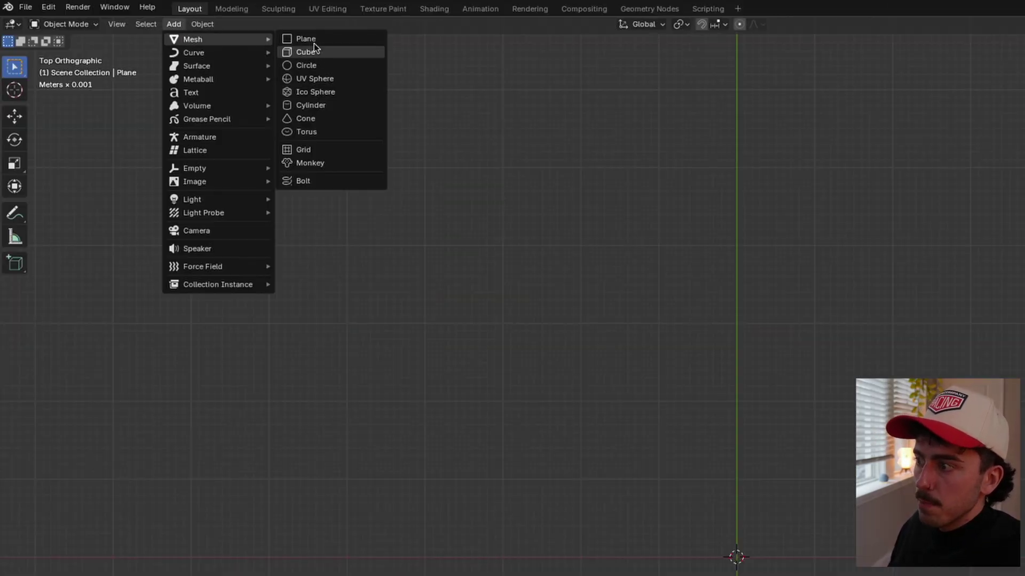
left_click(312, 40)
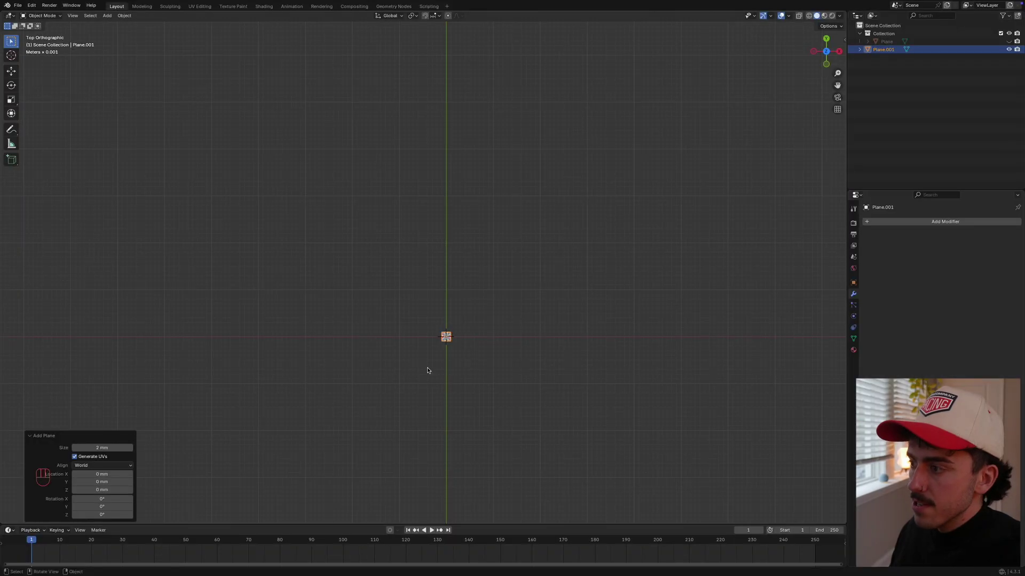
scroll(464, 363, "up", 3)
middle_click_drag(463, 363, 487, 181, "shift")
scroll(612, 331, "up", 8)
mouse_move(612, 331)
middle_mouse_down("shift")
mouse_move(471, 354)
mouse_move(476, 329)
middle_mouse_up("shift")
scroll(473, 353, "up", 4)
In Edit Mode, merge the plane at center into a single vertex
key("Tab")
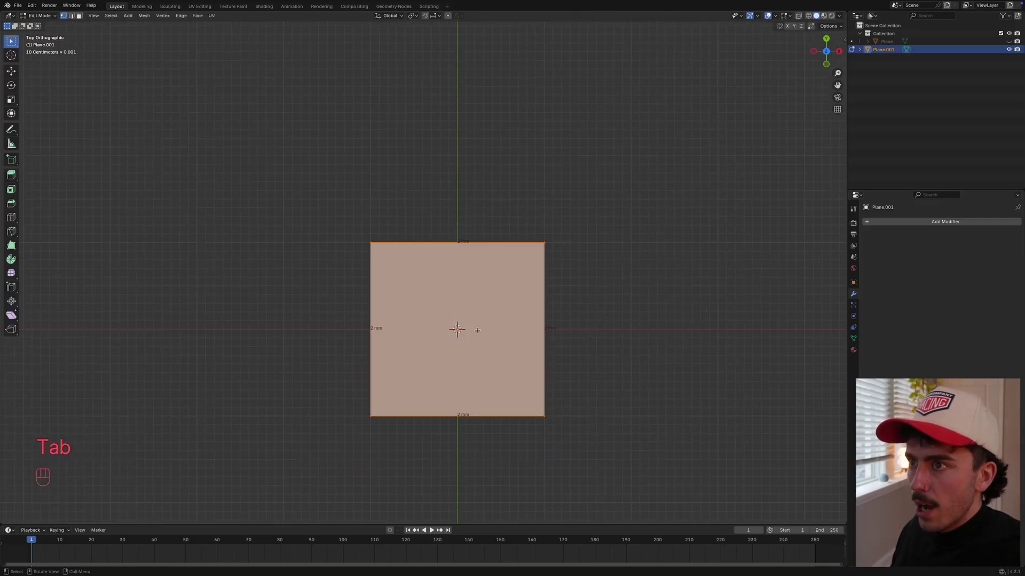
key("m")
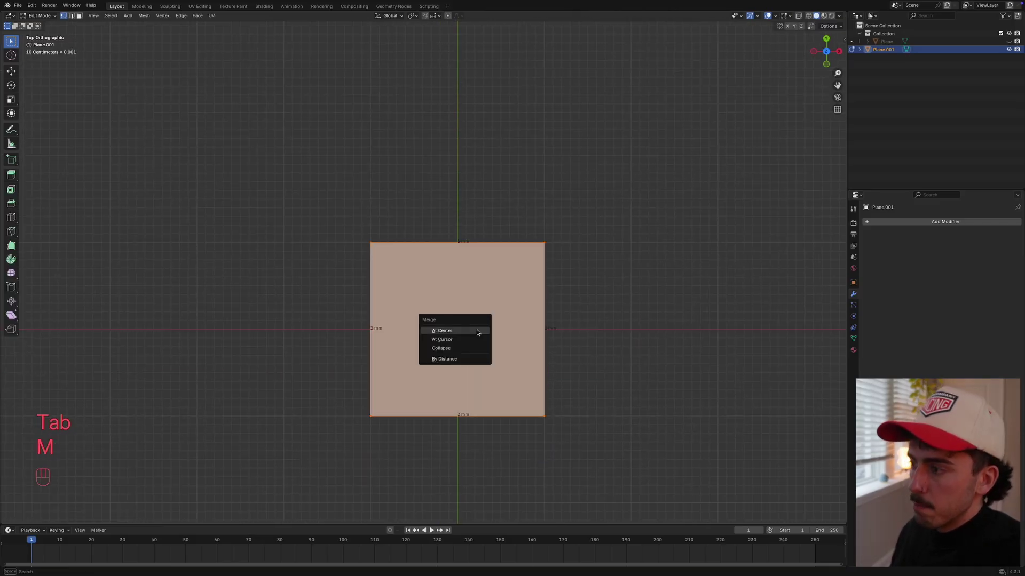
left_click(478, 331)
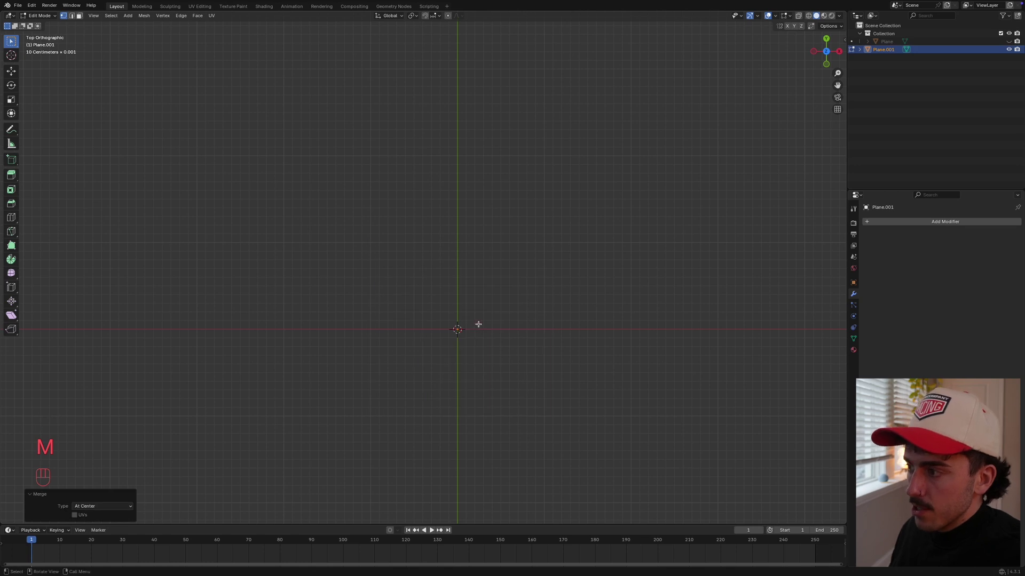
middle_click_drag(478, 325, 481, 362, "shift")
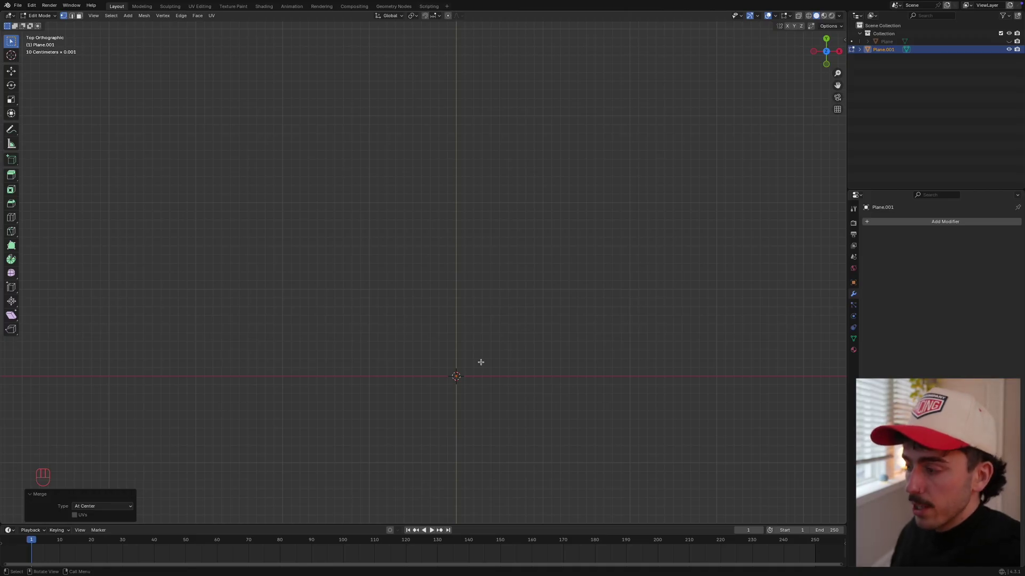
Extrude the vertex four times along Y, 2 mm each, forming a straight line
key("e")
key("y")
key("2")
left_click(480, 362)
scroll(480, 362, "down", 2)
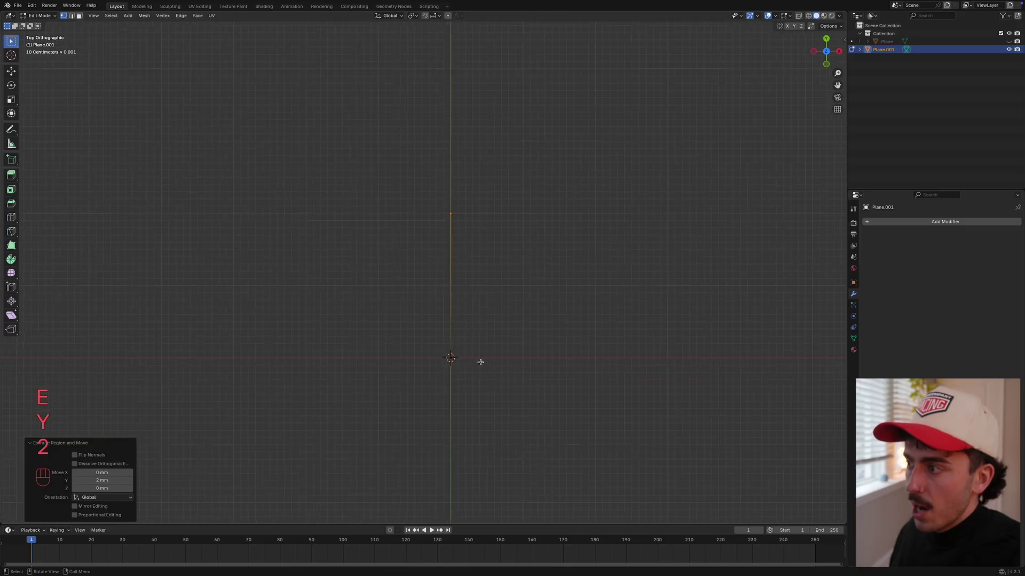
key("e")
key("y")
key("2")
left_click(480, 362)
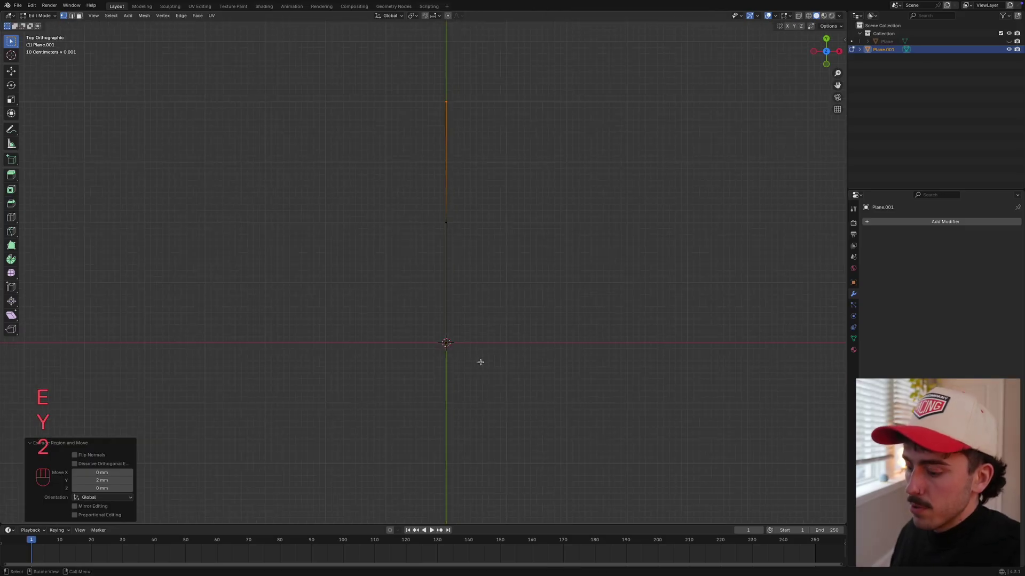
key("e")
key("y")
key("2")
left_click(480, 362)
key("e")
key("y")
key("2")
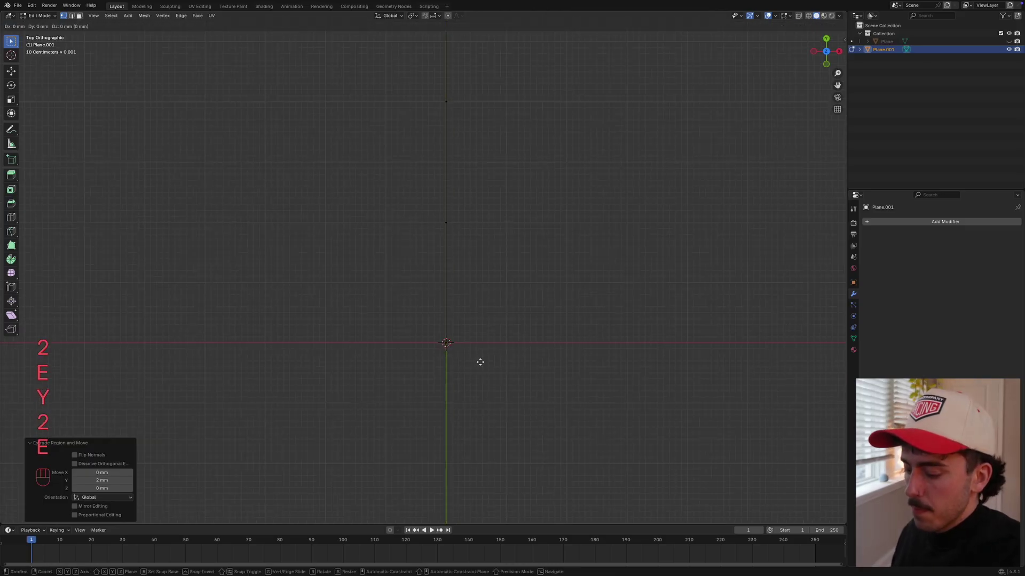
scroll(480, 362, "down", 4)
left_click(480, 362)
Move one middle edge 5 mm along X, then return to Object Mode
key("a")
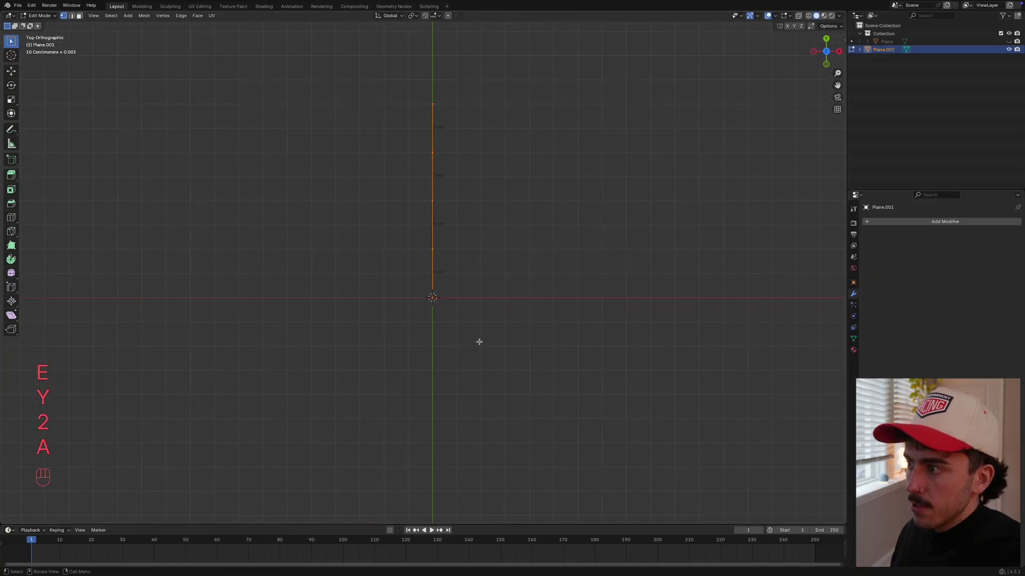
middle_click_drag(478, 327, 495, 434, "shift")
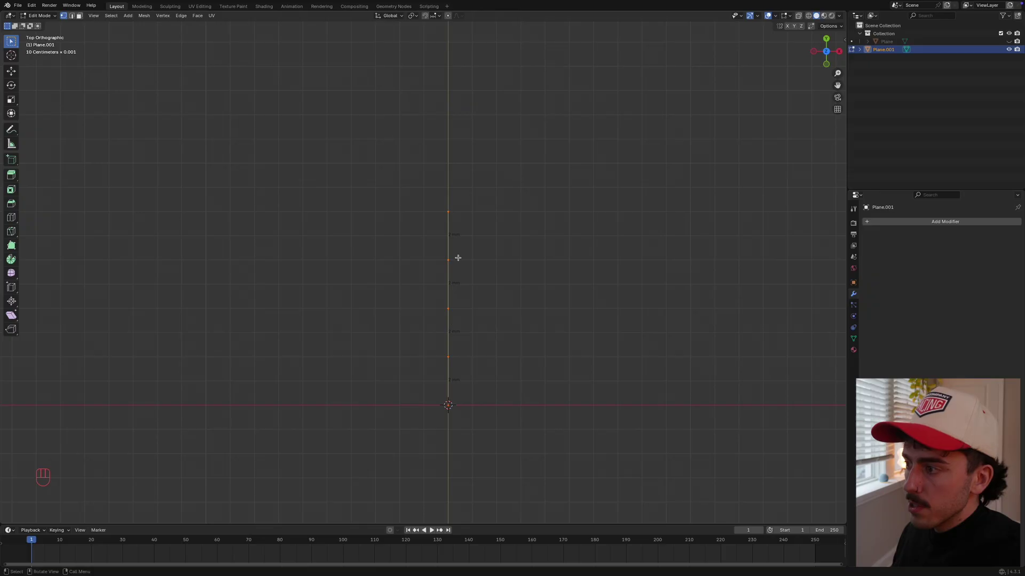
key("2")
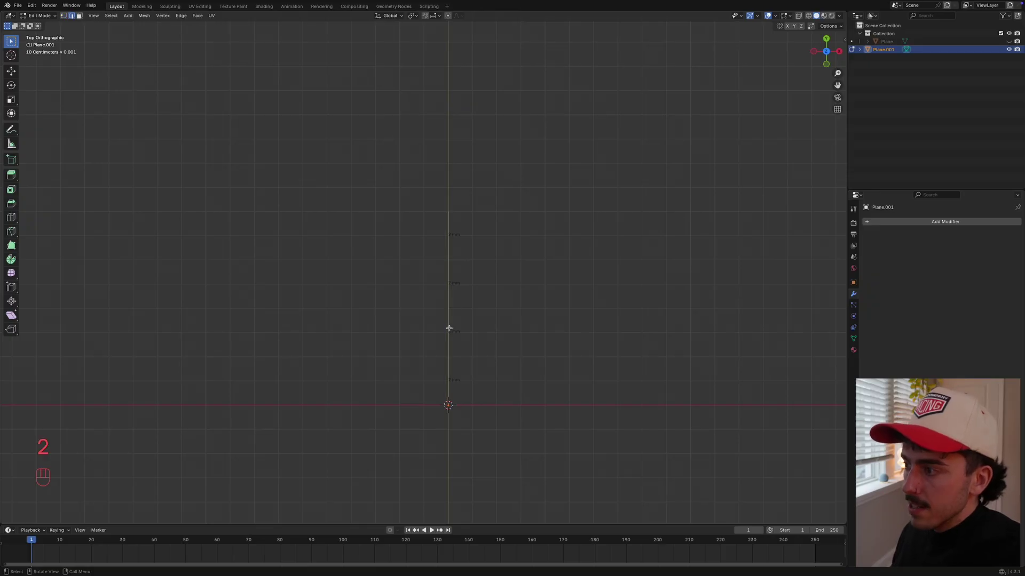
left_click(449, 328)
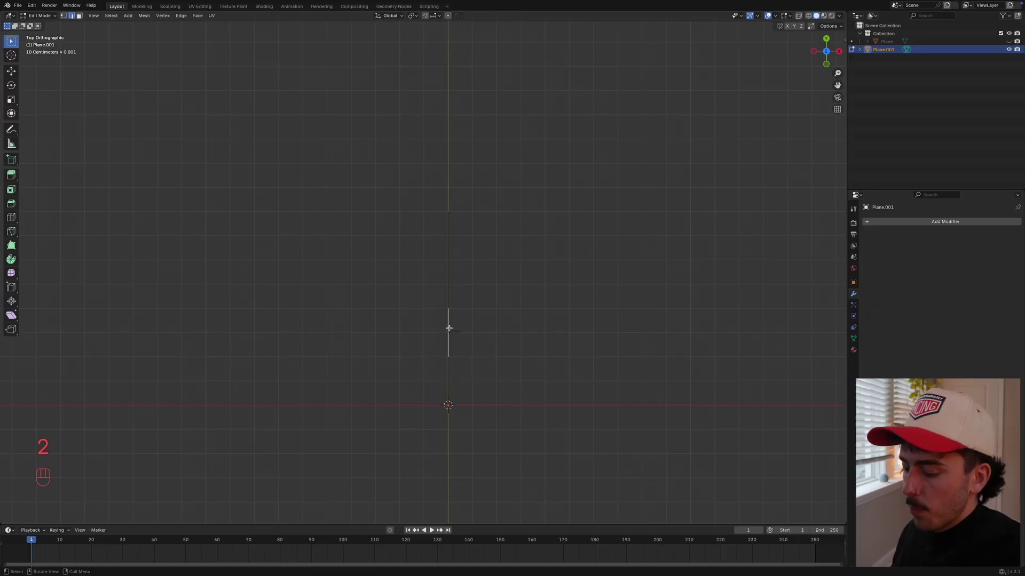
key("g")
key("x")
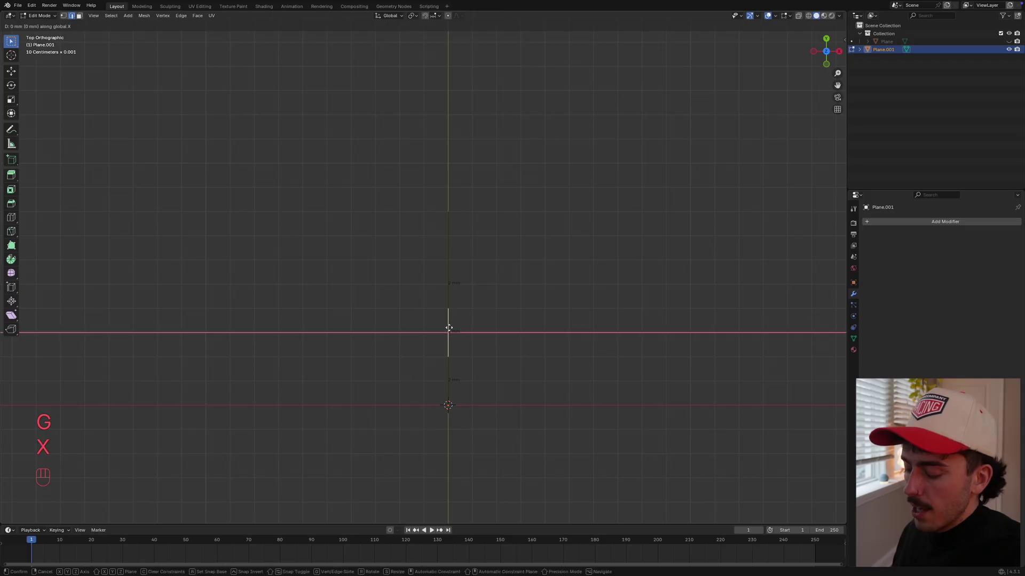
key("5")
left_click(449, 328)
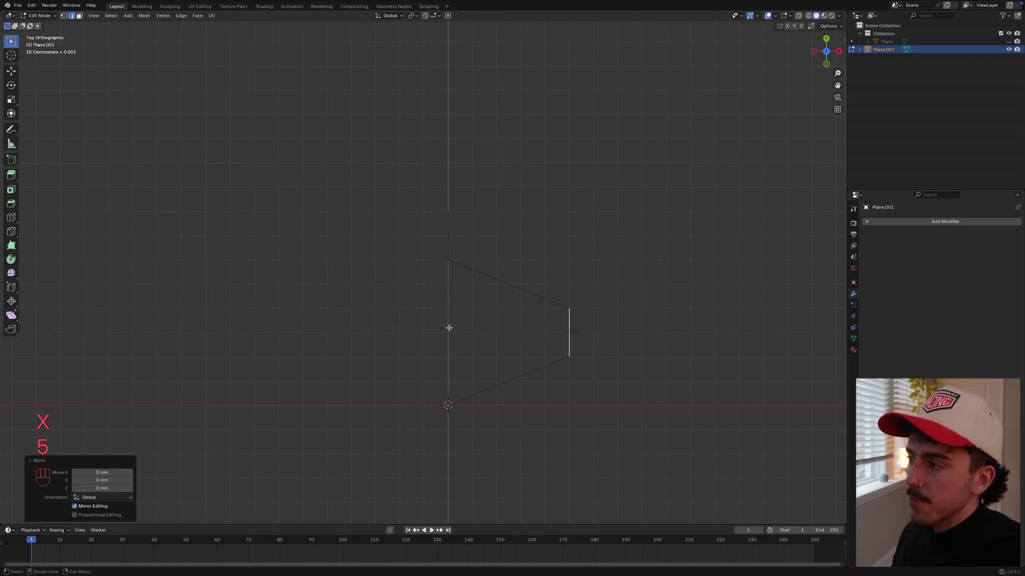
key("Tab")
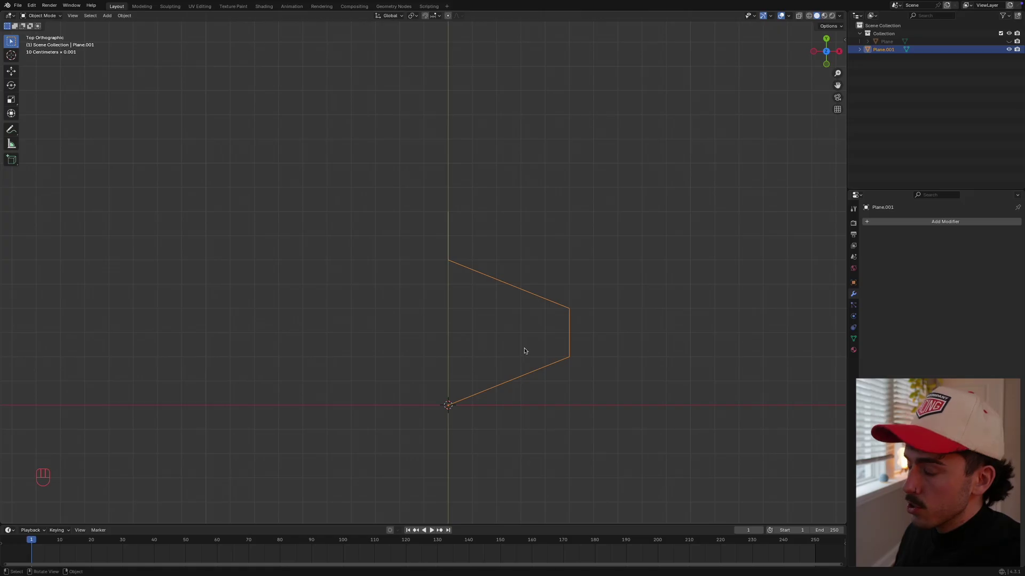
Add an Array modifier using Constant Offset instead of Relative Offset
left_click(883, 222)
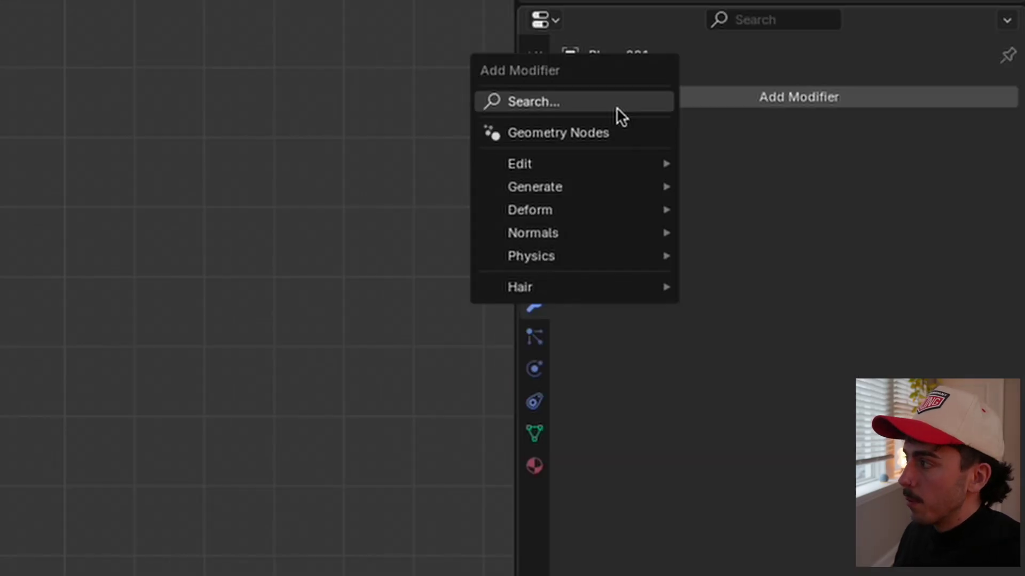
left_click(882, 225)
left_click(620, 151)
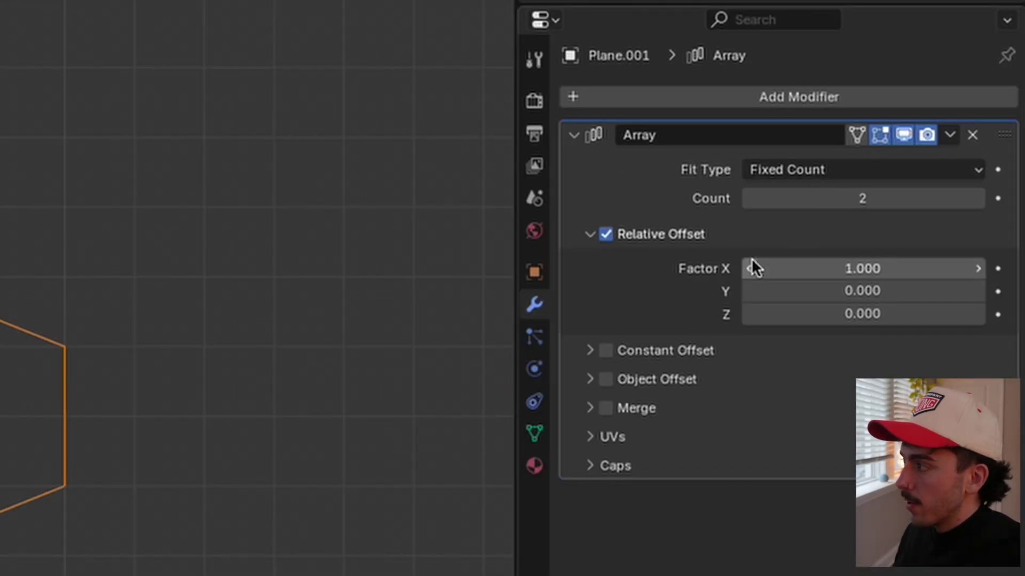
left_click(625, 235)
left_click(606, 351)
left_click(589, 350)
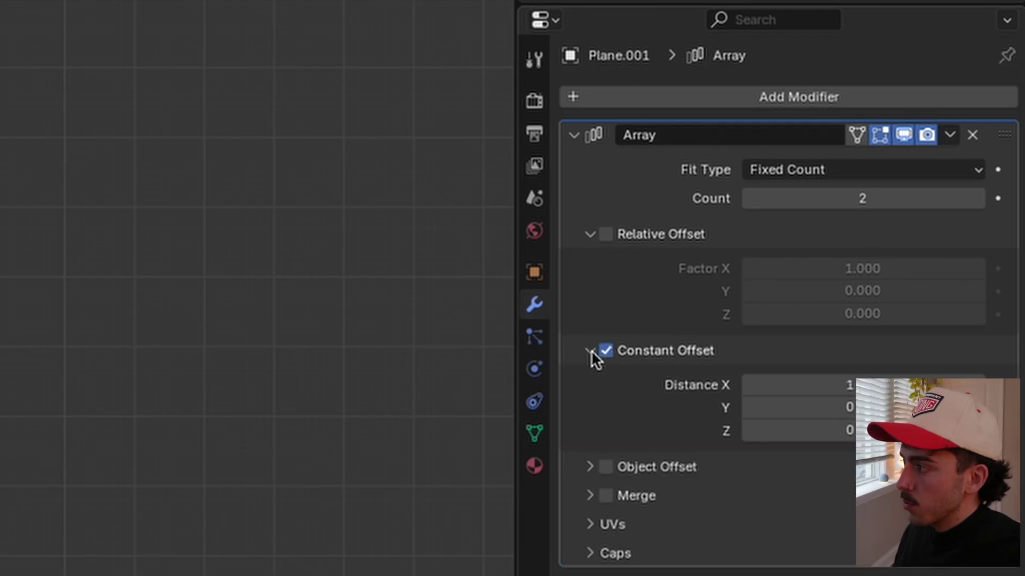
Set the constant offset to X 0 and Y 8 mm
left_click(818, 380)
type("0")
key("Return")
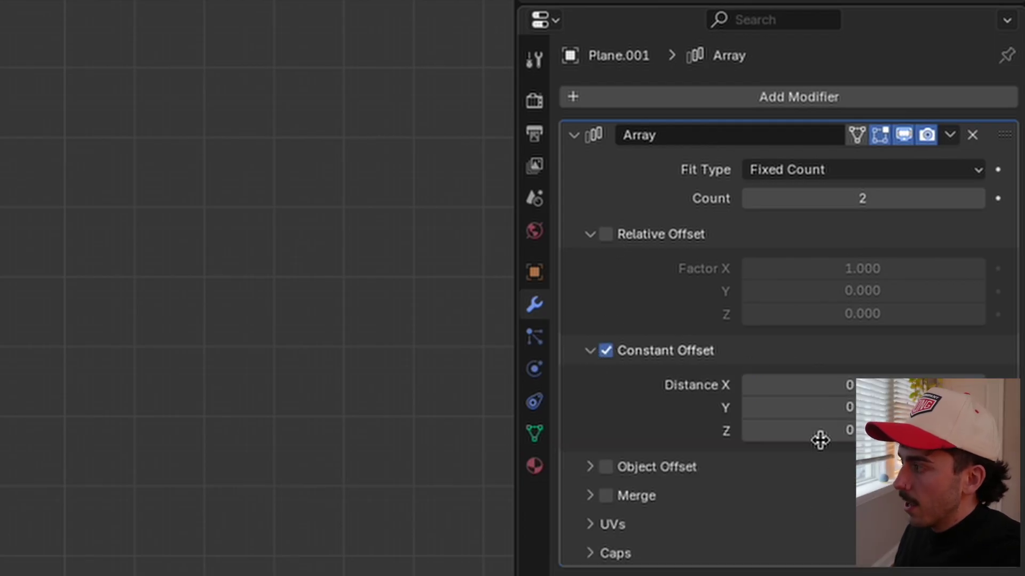
left_click(819, 411)
type("8")
key("Return")
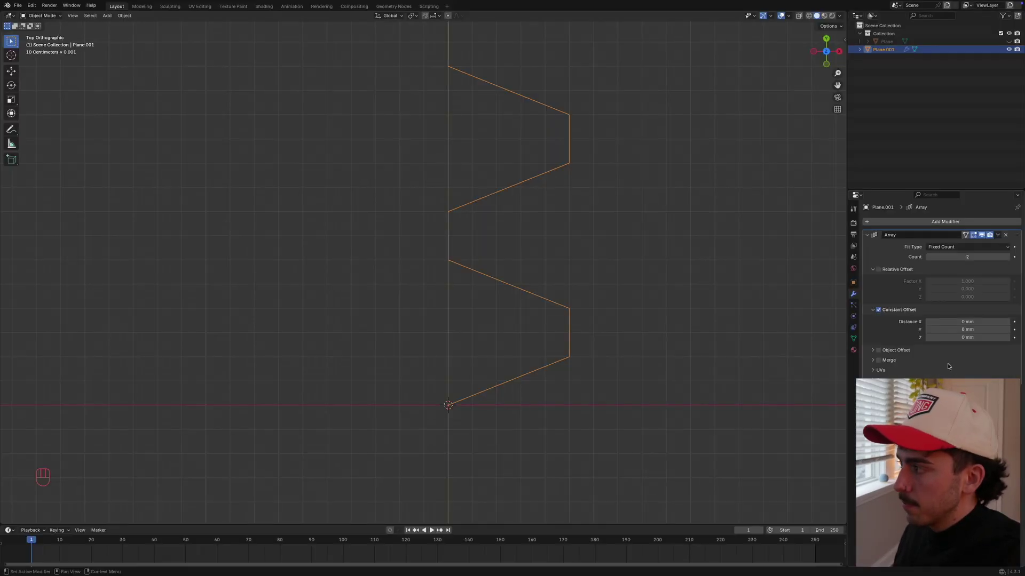
scroll(69, 309, "down", 3)
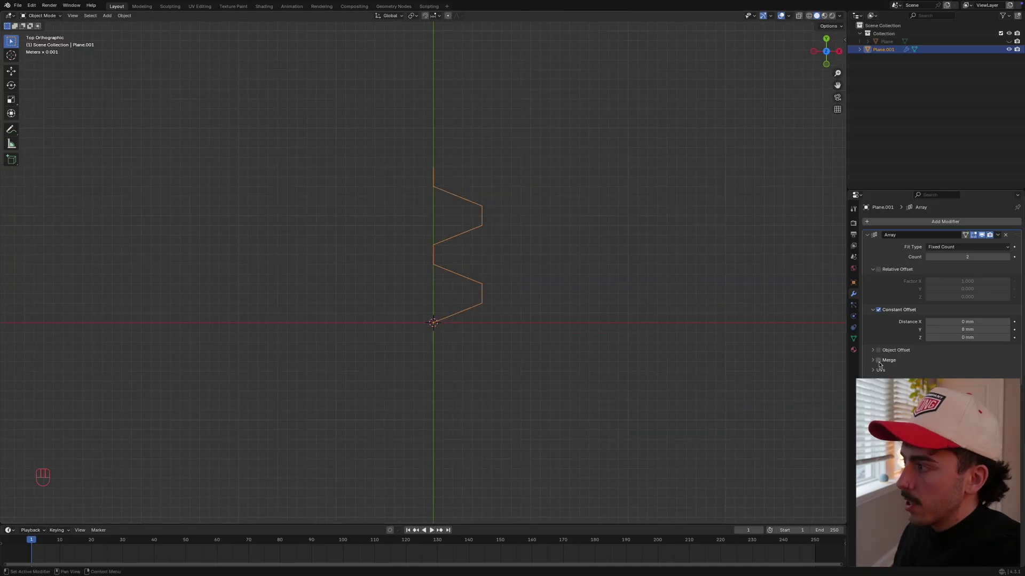
scroll(955, 257, "up", 6, "ctrl")
scroll(597, 259, "down", 3)
scroll(597, 260, "down", 2)
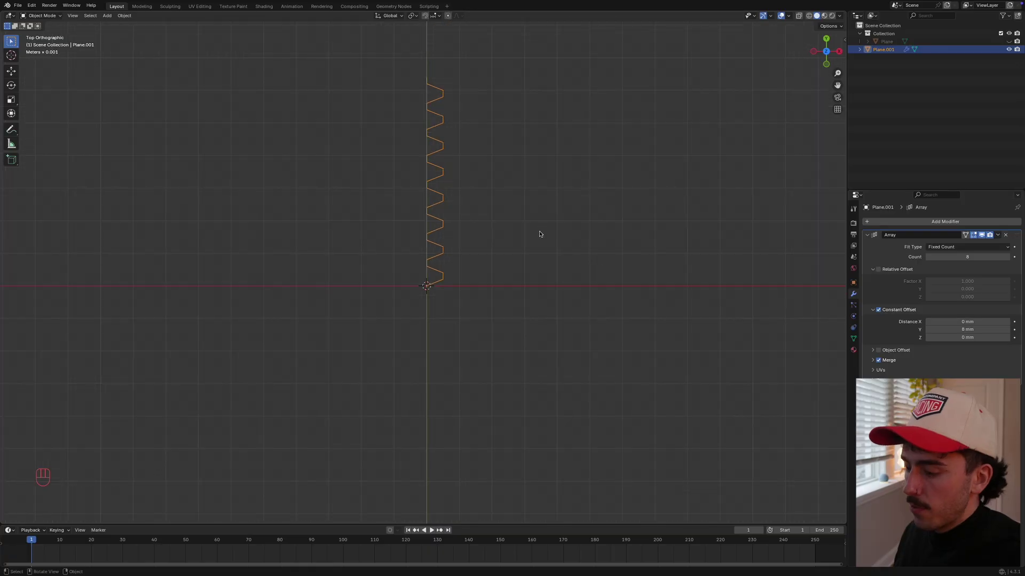
middle_click_drag(539, 231, 581, 350, "shift")
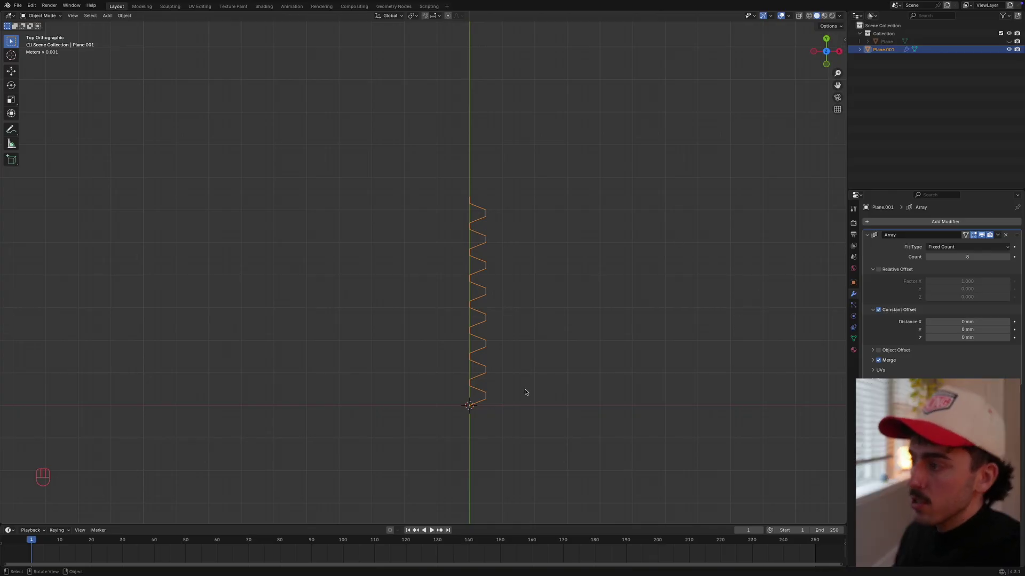
middle_click_drag(525, 392, 537, 321, "shift")
scroll(538, 321, "down", 3)
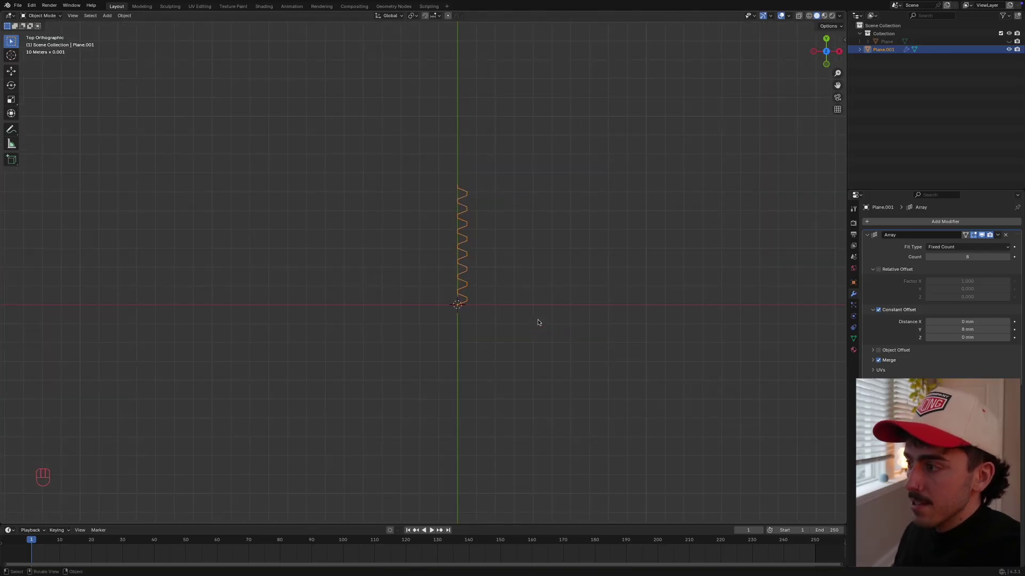
Add a Bézier circle at the origin and reselect the zigzag
left_click(106, 16)
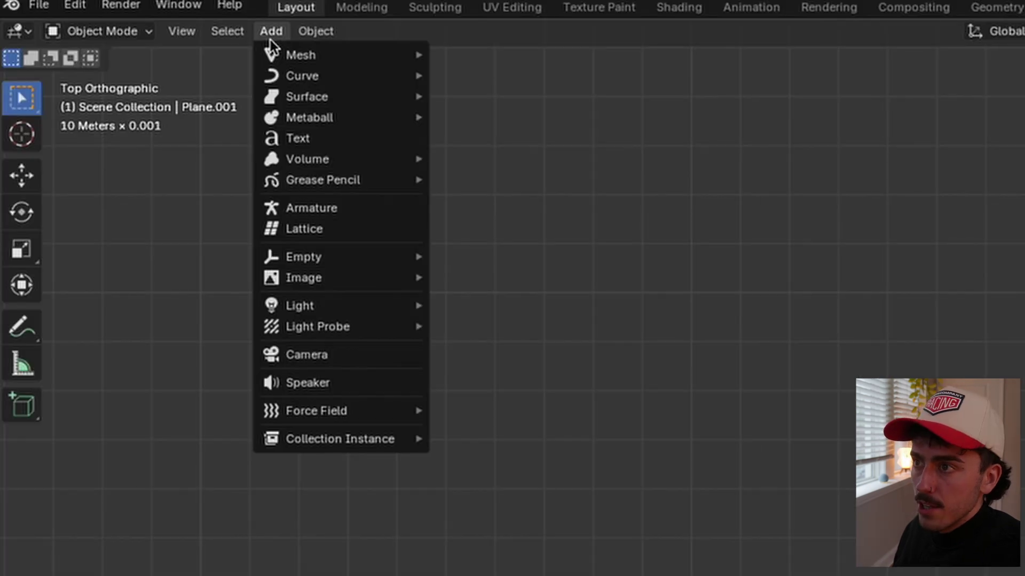
mouse_move(113, 34)
left_click(504, 95)
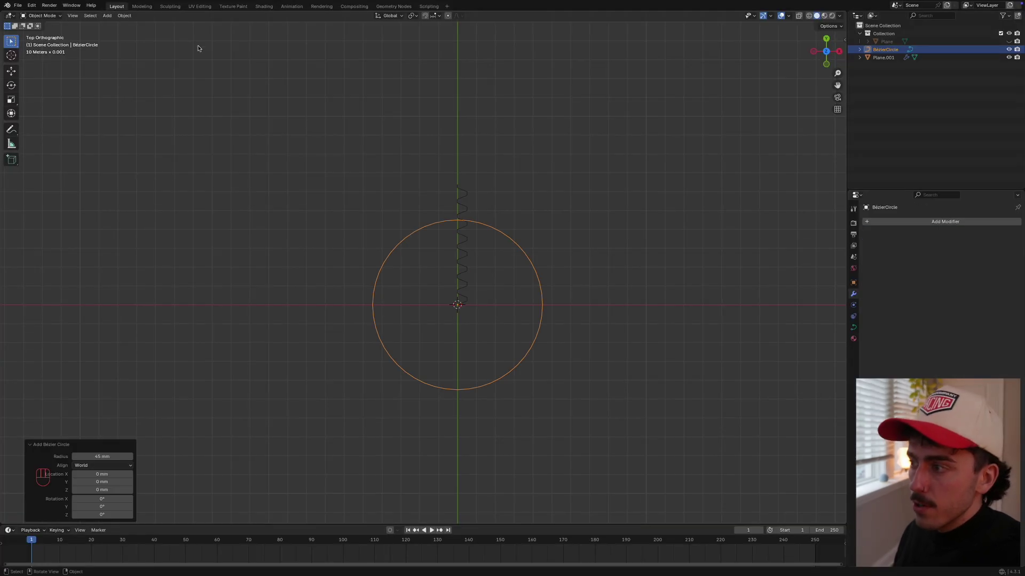
left_click(463, 271)
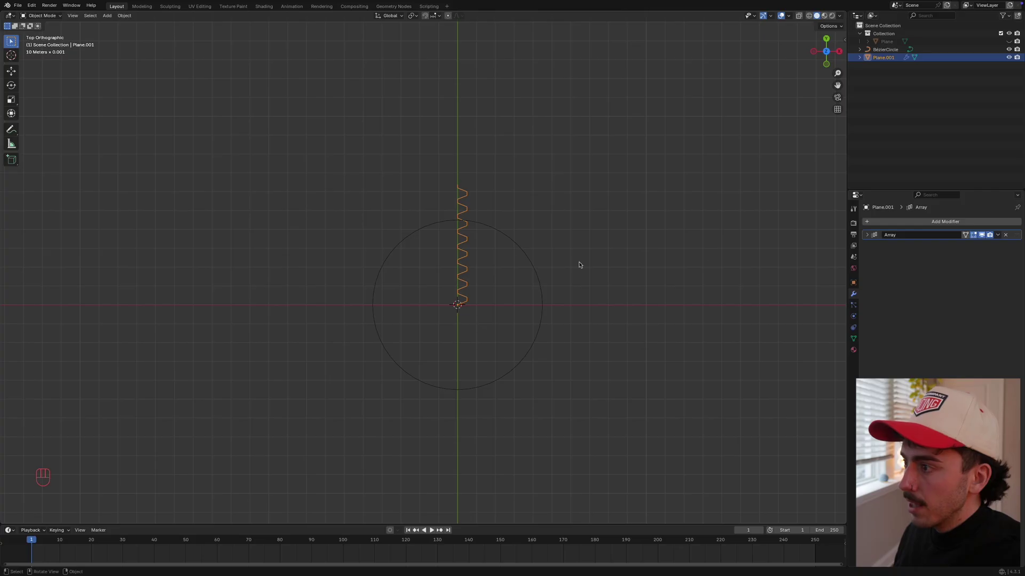
Add a Curve modifier bending the zigzag along BézierCircle with Y deform axis
left_click(903, 222)
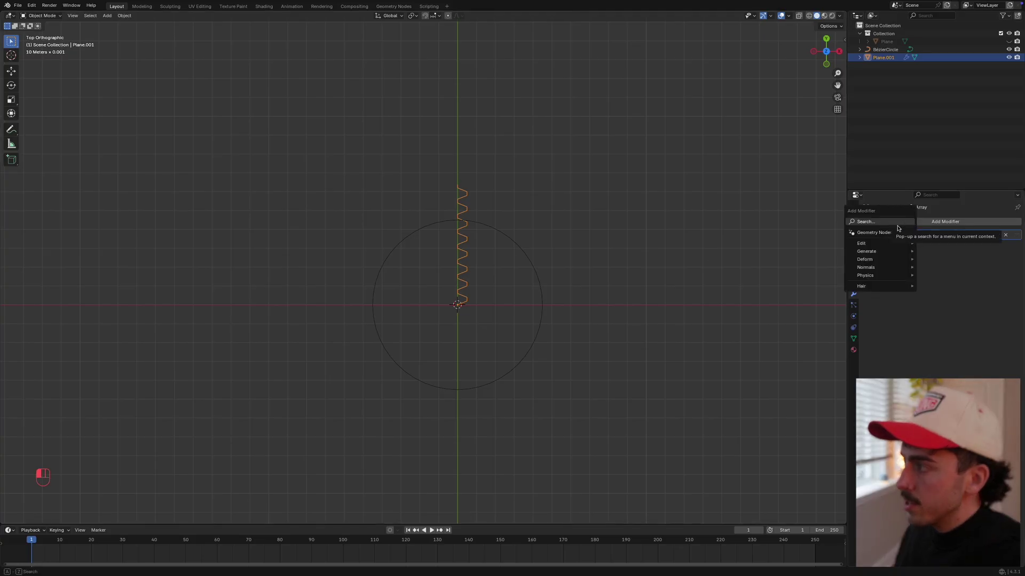
left_click(890, 222)
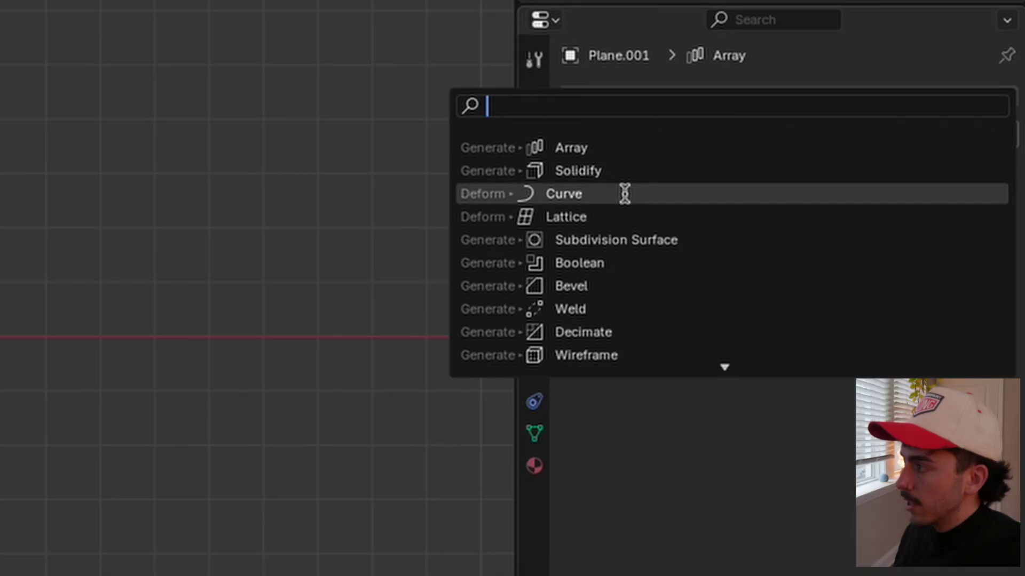
left_click(884, 255)
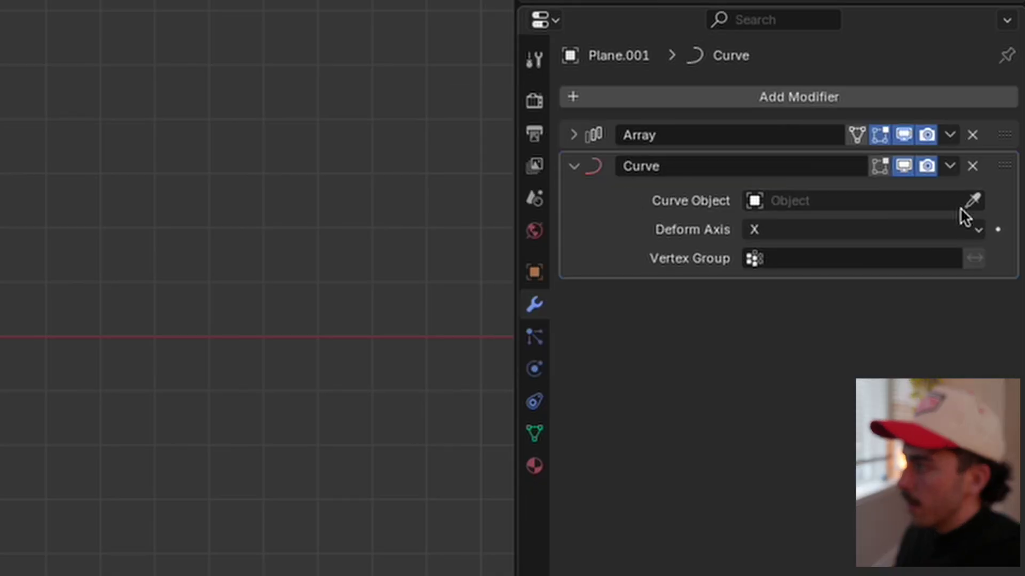
left_click(972, 201)
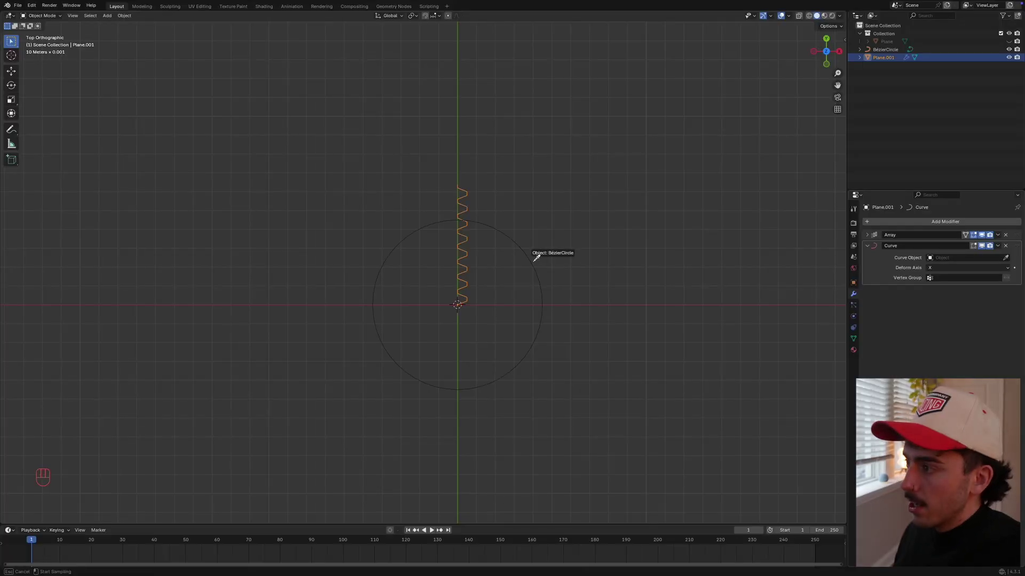
left_click(535, 258)
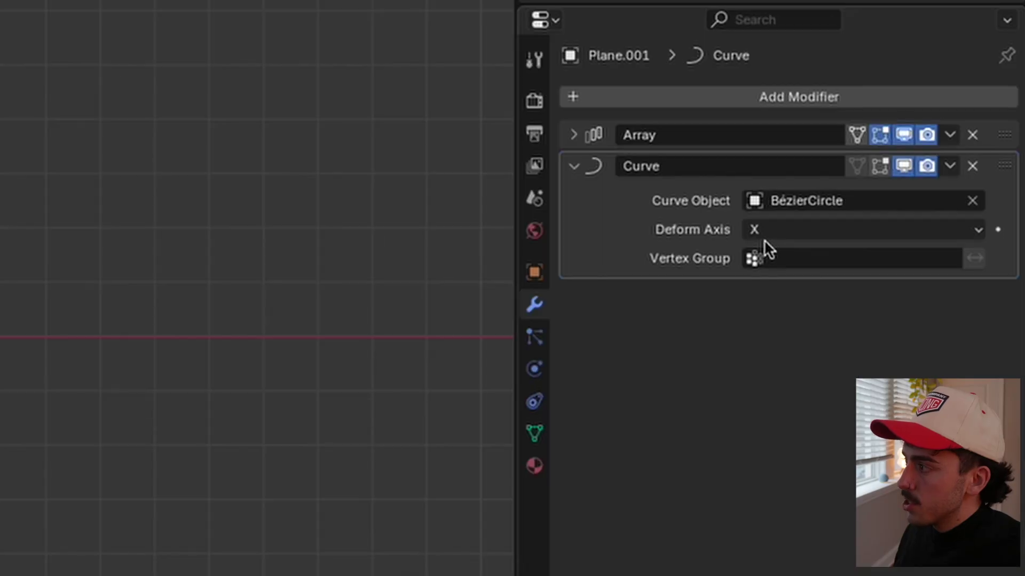
left_click(763, 235)
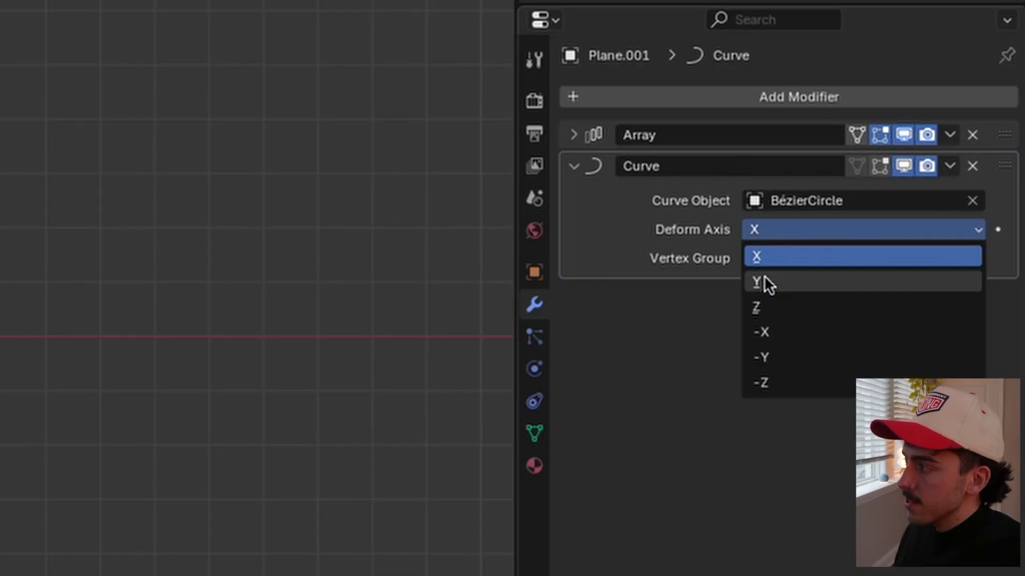
left_click(763, 278)
middle_click_drag(585, 400, 470, 439)
Rotate the whole zigzag mesh 90° about Y in Edit Mode
key("Tab")
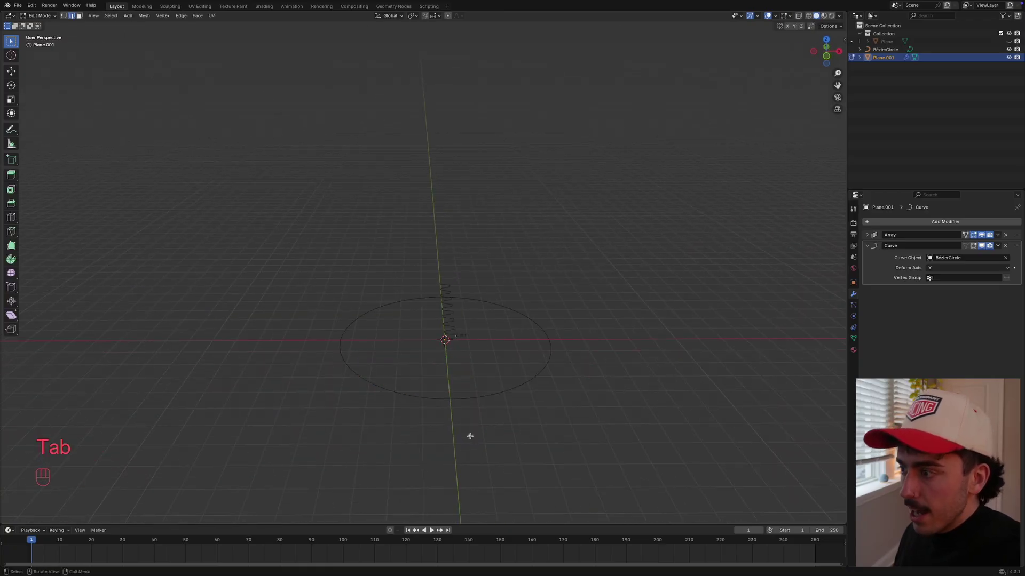
key("a")
scroll(469, 415, "up", 1)
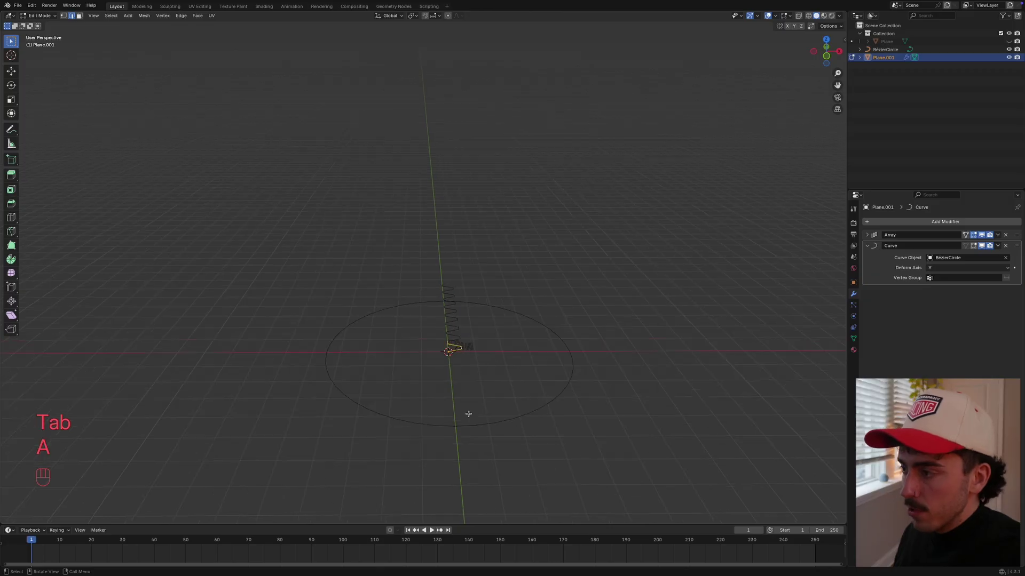
key("r")
key("y")
key("9")
key("0")
key("Return")
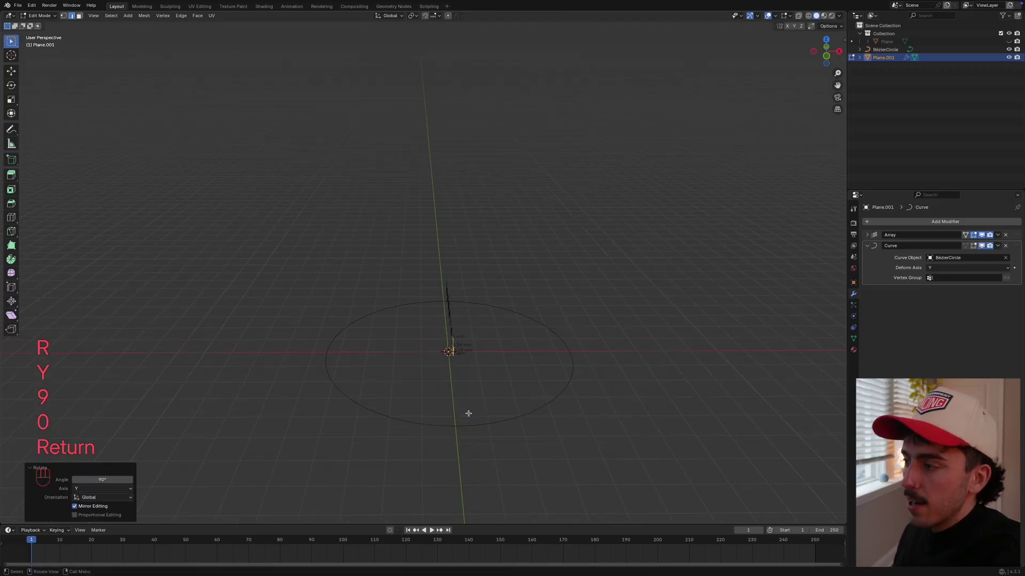
key("Tab")
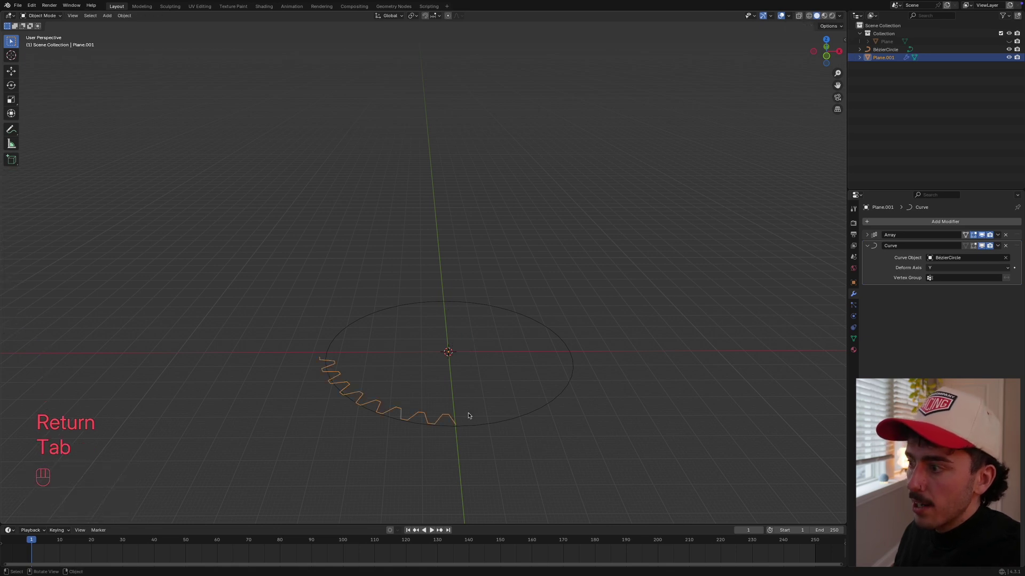
scroll(467, 417, "up", 1)
middle_click_drag(468, 416, 479, 437)
Raise the Array count to 36 so the zigzag wraps around the circle
left_click(866, 246)
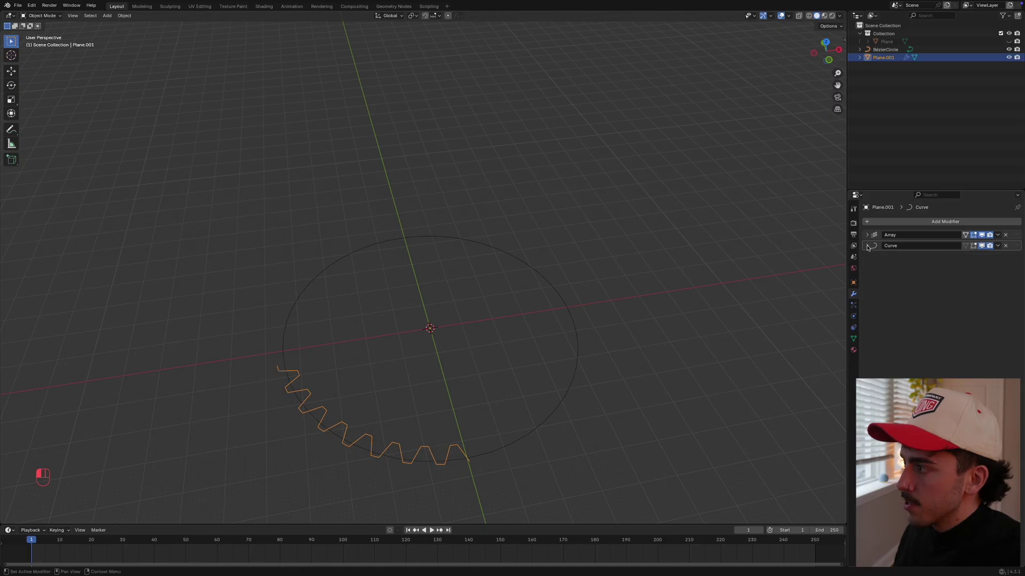
left_click(867, 235)
left_click_drag(959, 257, 1009, 257)
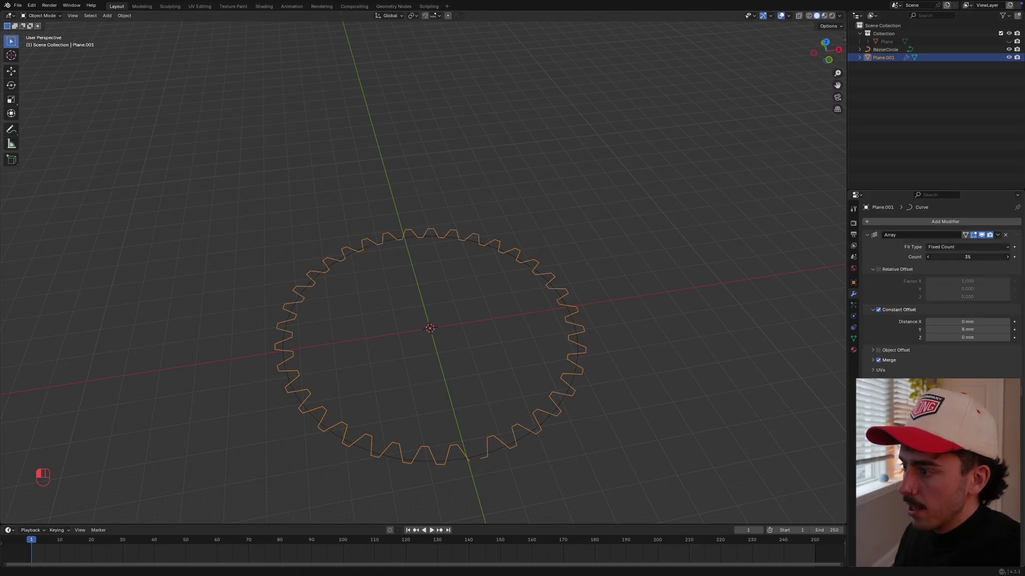
mouse_move(574, 427)
middle_mouse_down()
mouse_move(572, 385)
mouse_move(576, 443)
middle_mouse_up()
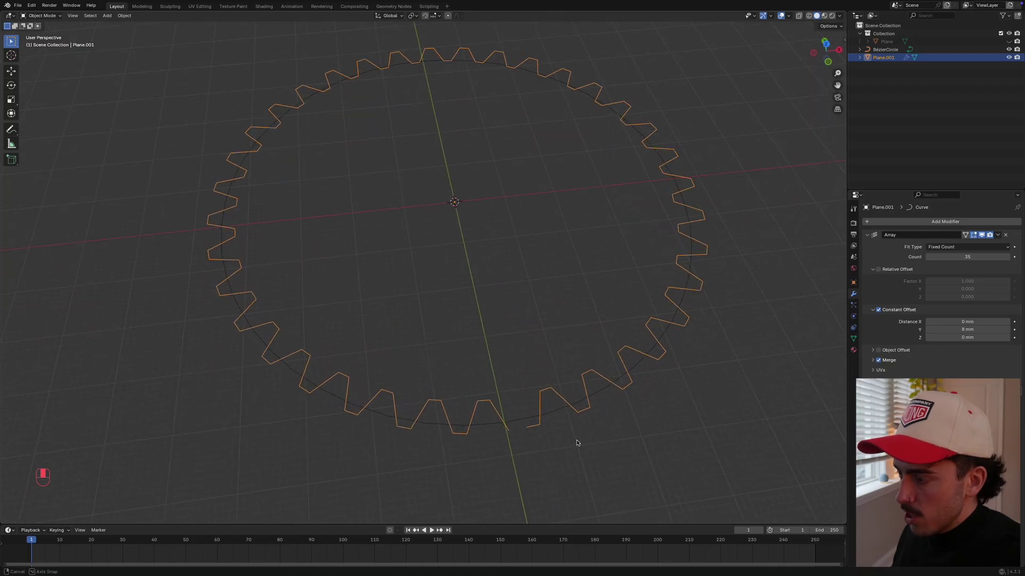
left_click_drag(576, 443, 1005, 259)
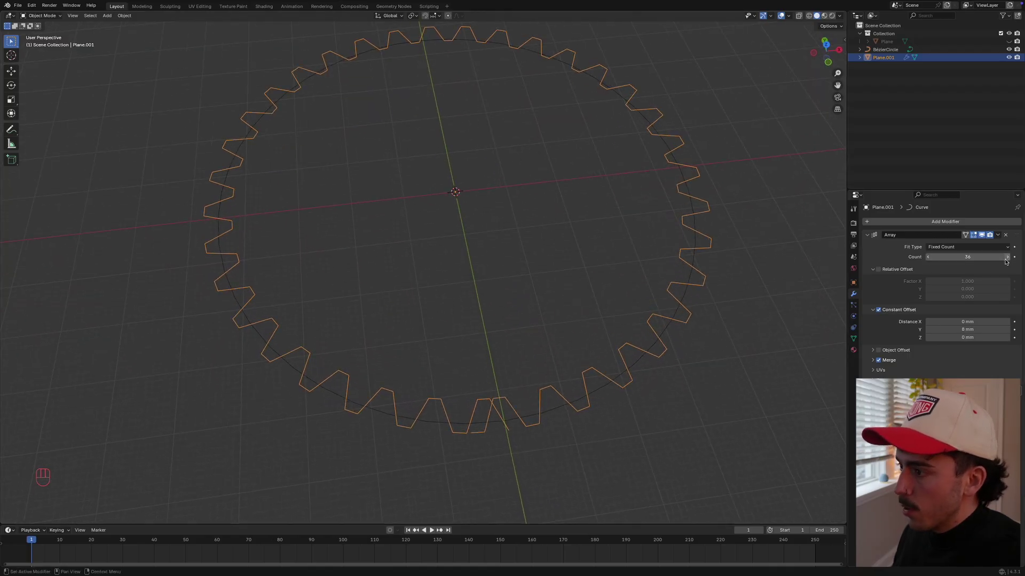
Lower the Array count to 35 and scale the Bézier circle to 0.992
left_click(929, 257)
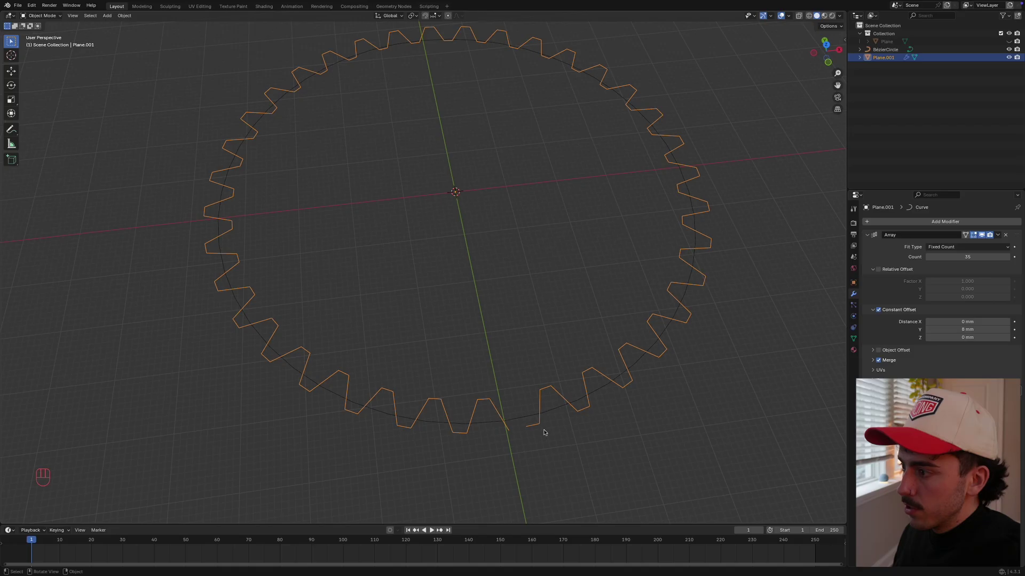
left_click(553, 413)
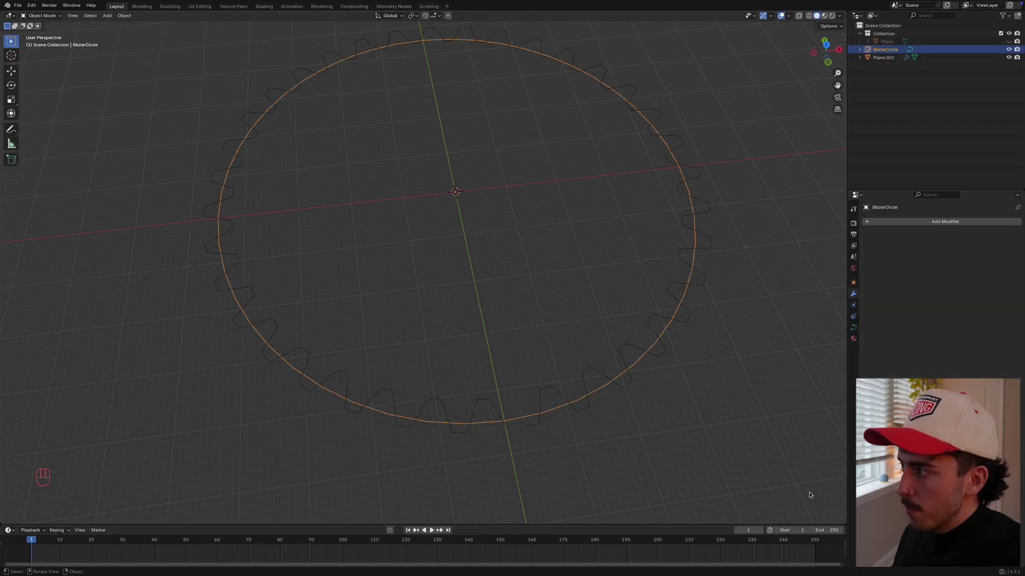
key("s")
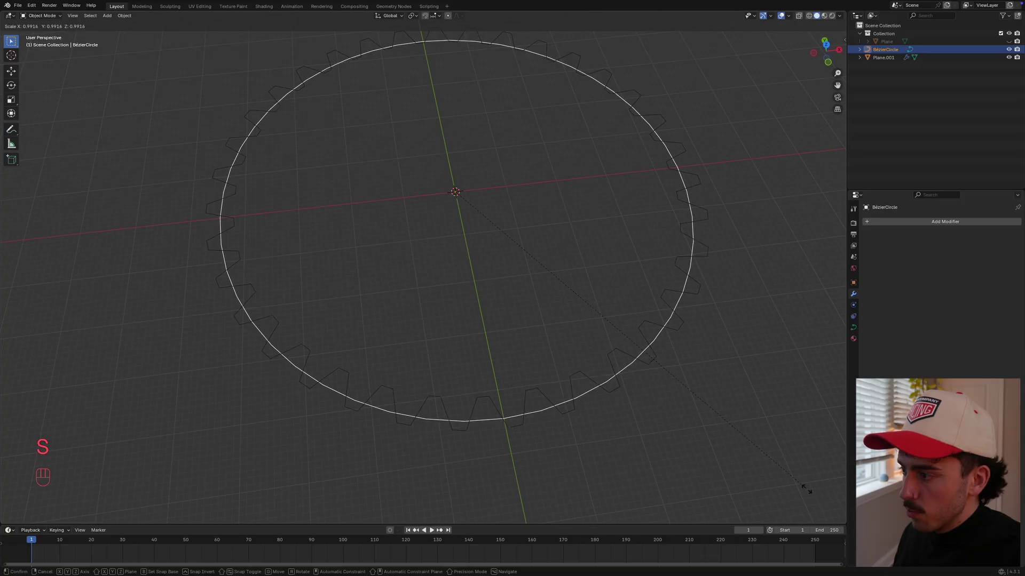
left_click(807, 490)
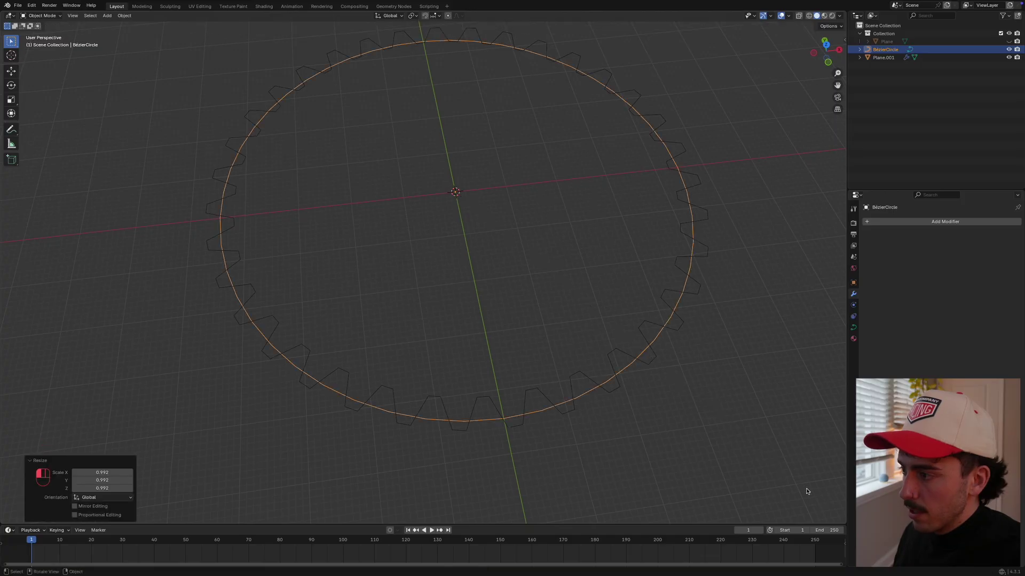
left_click(563, 414)
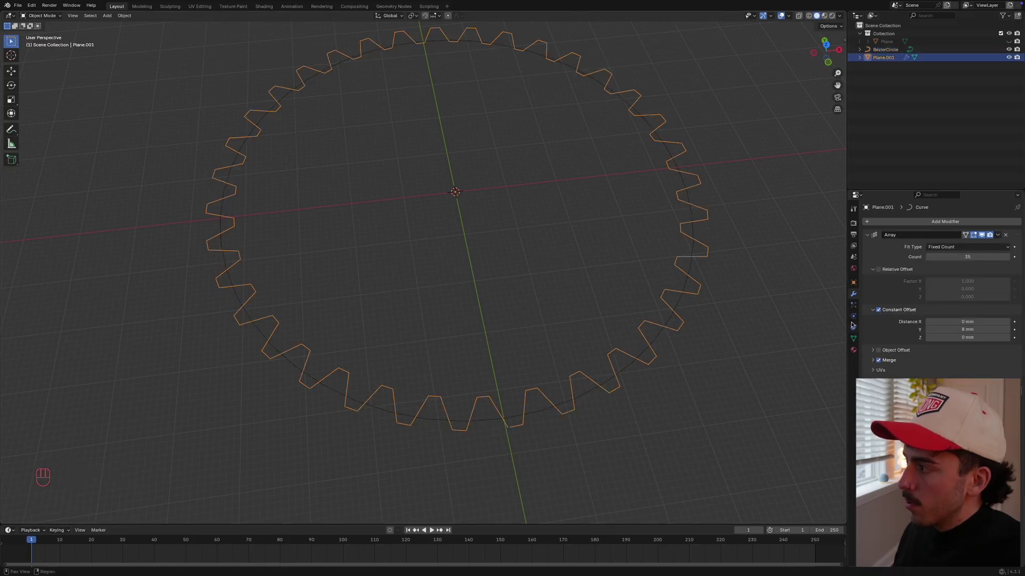
Apply the Array modifier, then the Curve modifier
left_click(997, 235)
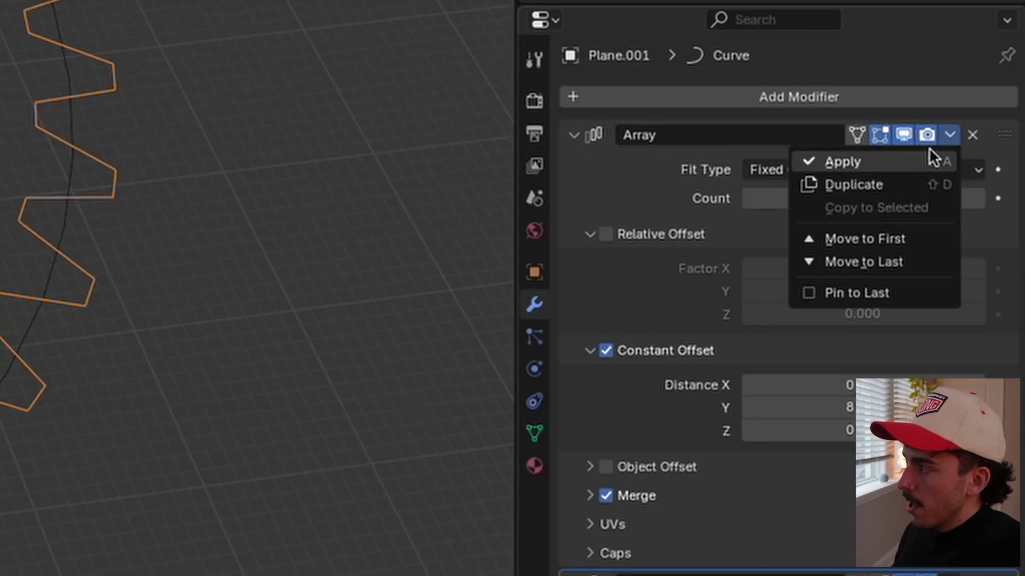
left_click(989, 243)
left_click(949, 134)
left_click(922, 160)
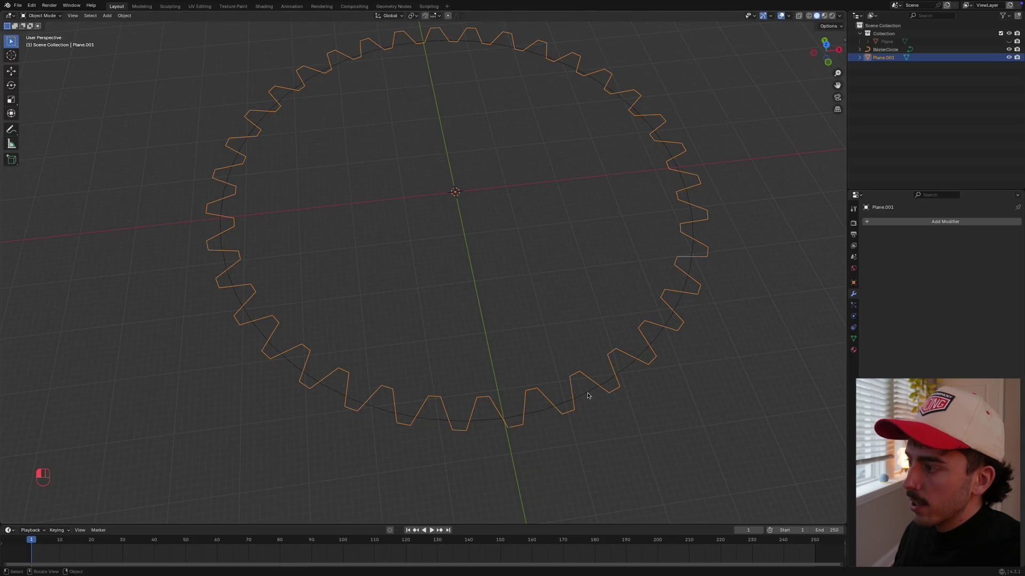
Hide the Bézier circle and merge the ring's vertices by distance
left_click(587, 395)
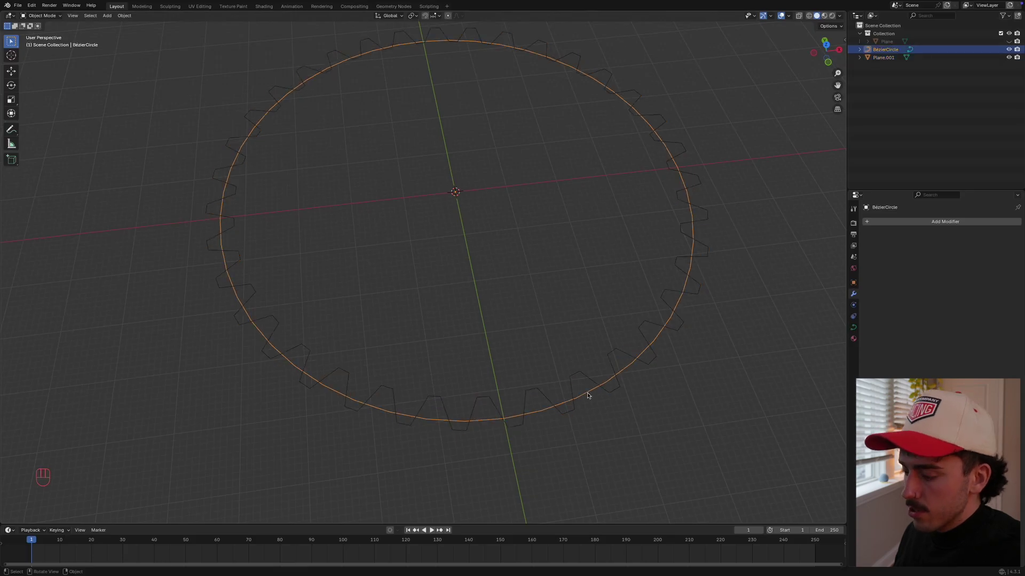
key("h")
left_click(566, 411)
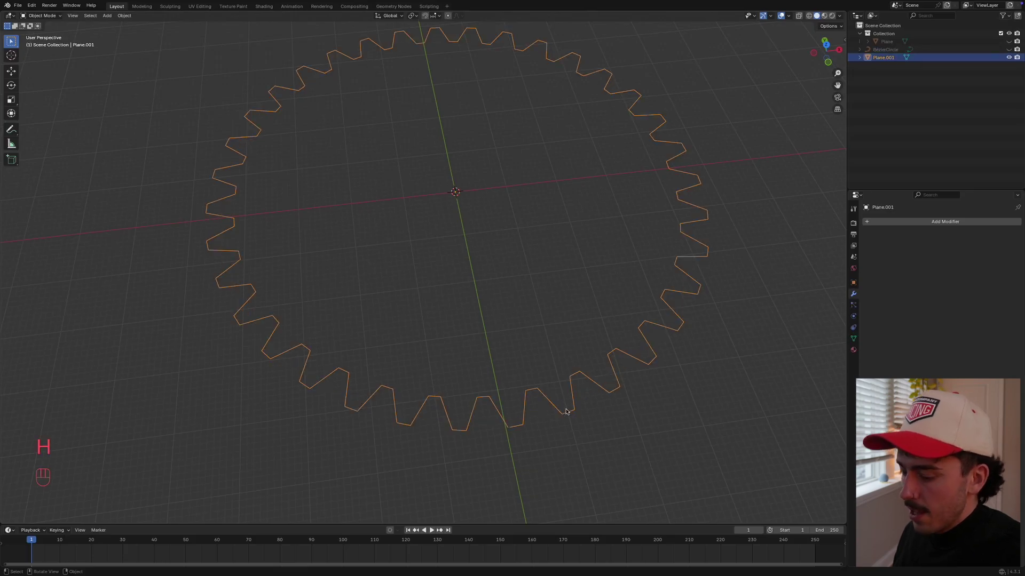
key("Tab")
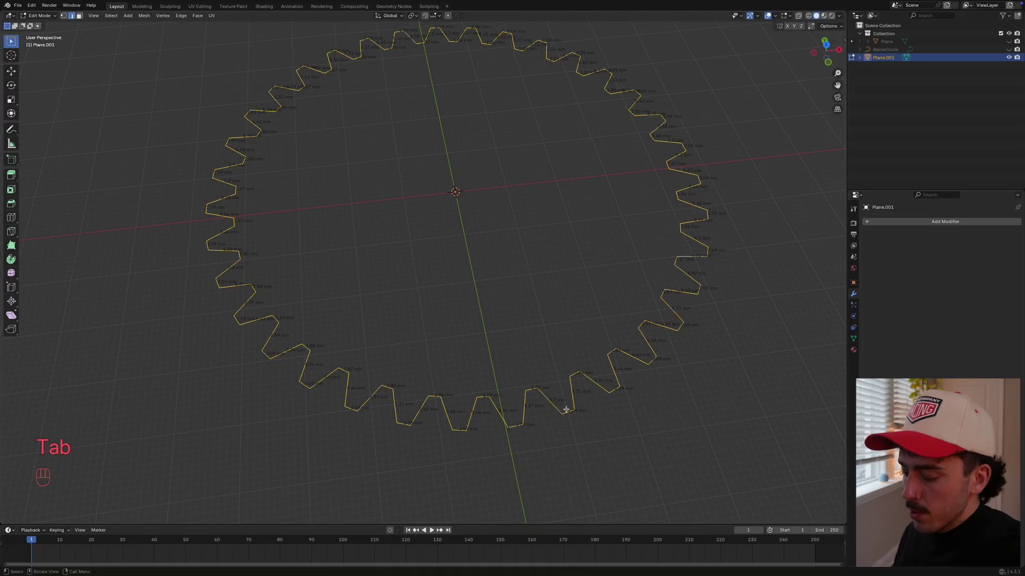
key("1")
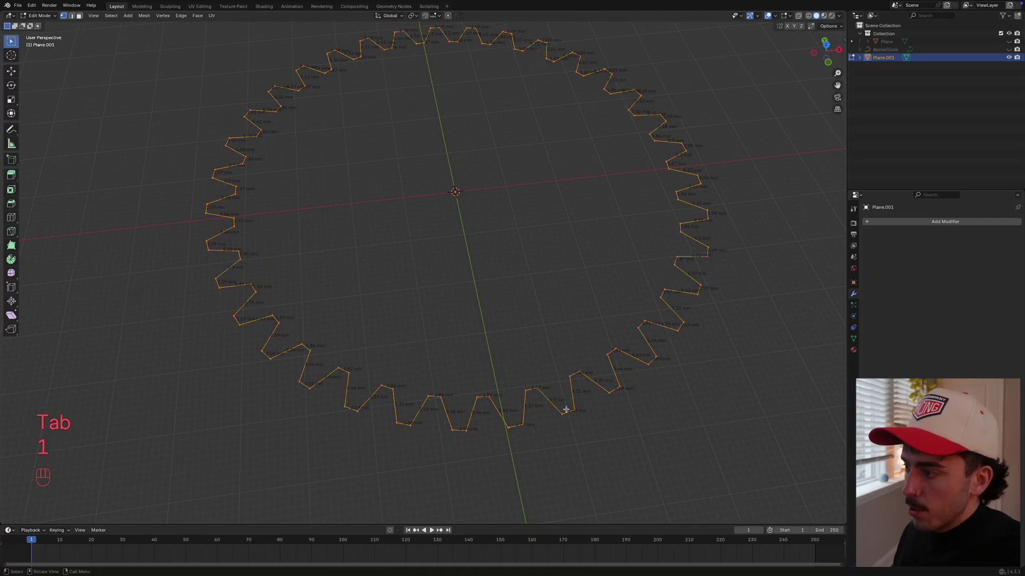
key("m")
left_click(561, 437)
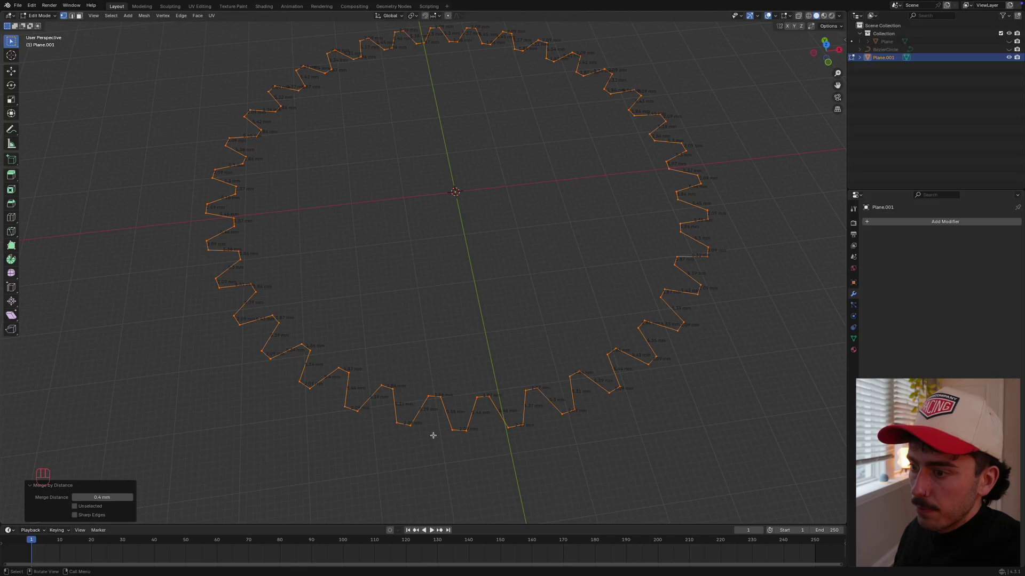
middle_click_drag(434, 436, 514, 359)
Extrude the gear outline 1.2 mm straight up along Z
scroll(552, 459, "up", 2)
scroll(552, 459, "up", 2)
key("e")
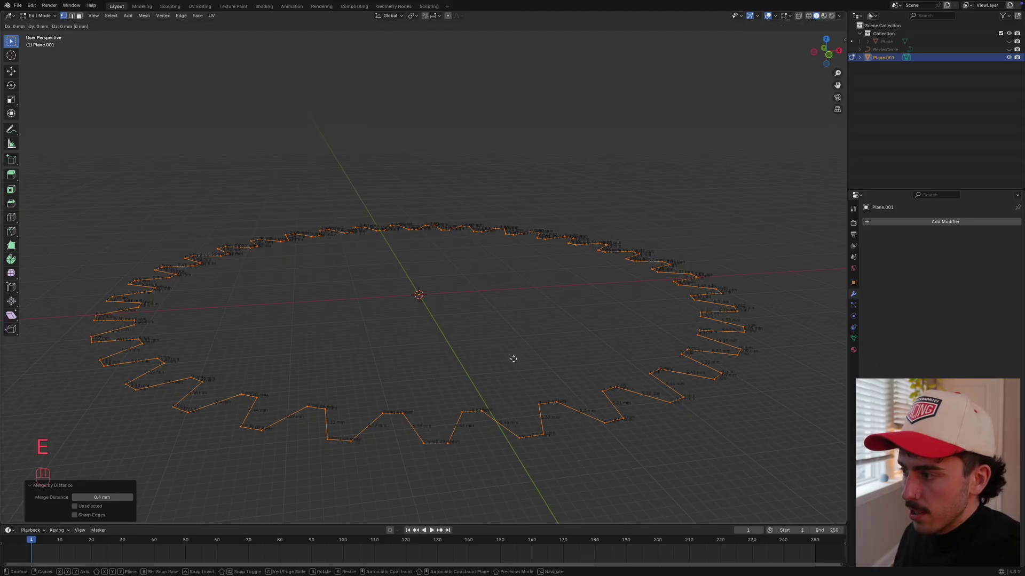
key("z")
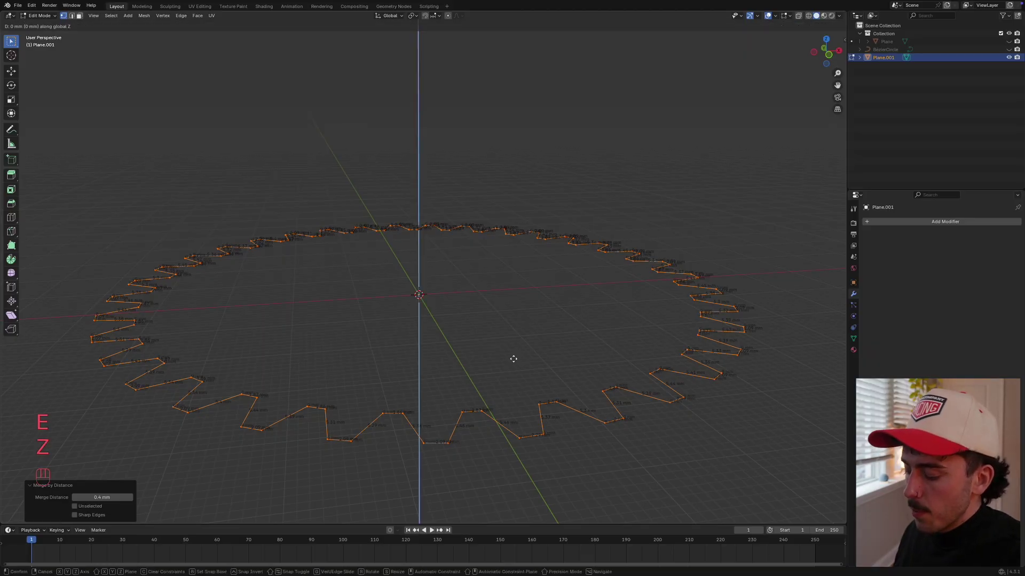
type("1.2")
key("Return")
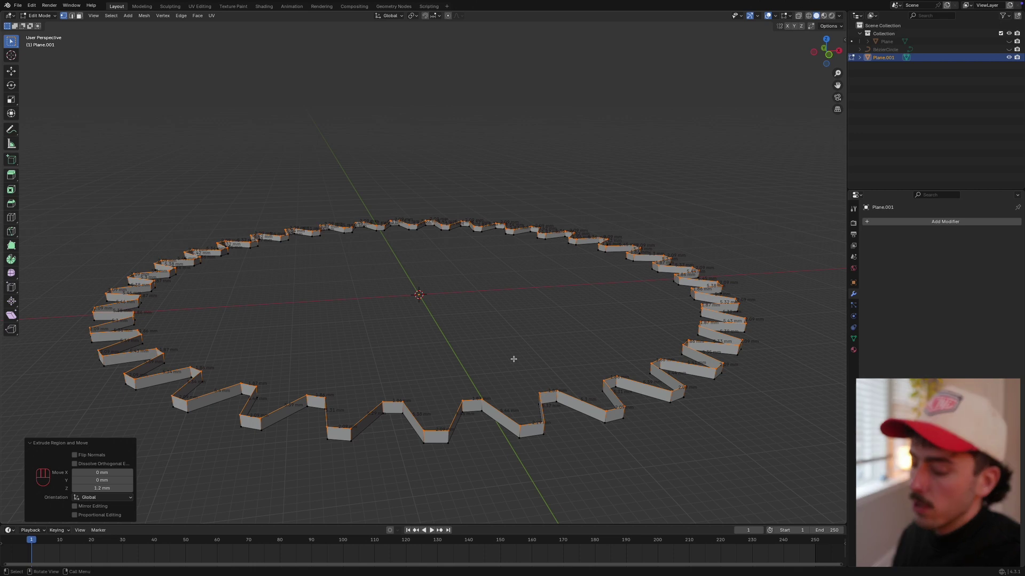
left_click(907, 223)
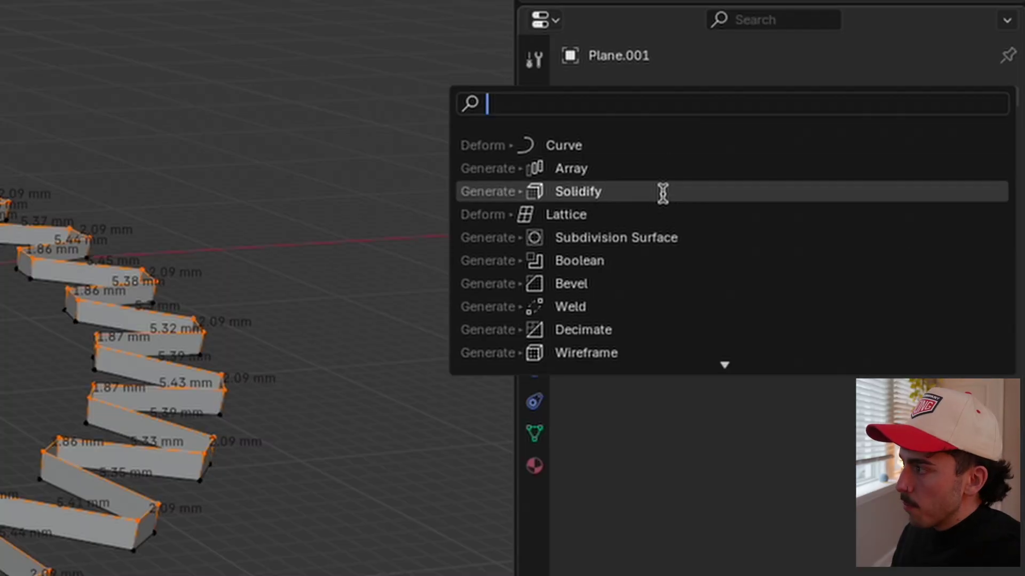
Add a Solidify modifier with 1.1 mm thickness, Even Thickness on, and Offset 0
left_click(899, 255)
left_click(939, 256)
type("1.1")
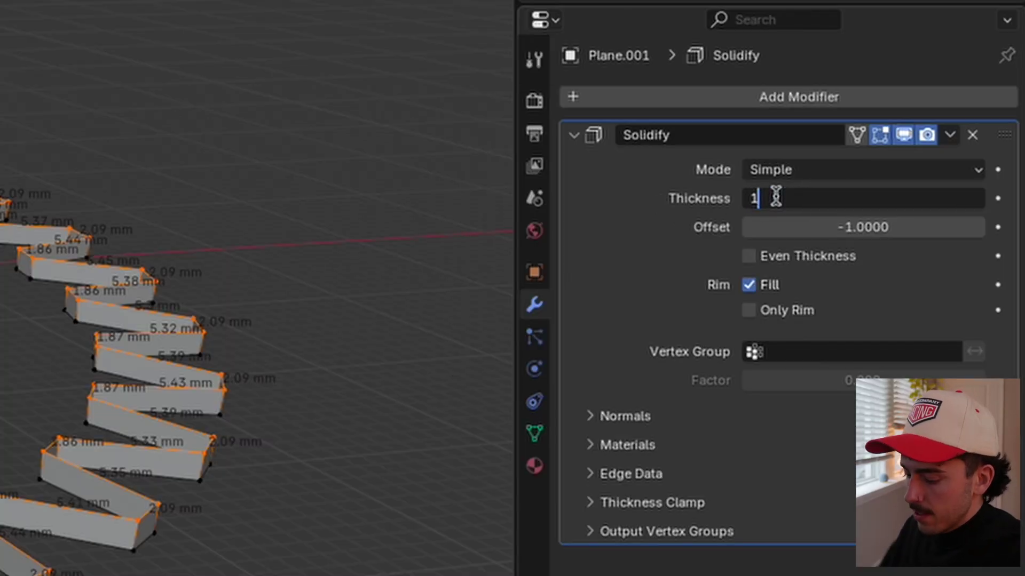
key("Return")
left_click(753, 258)
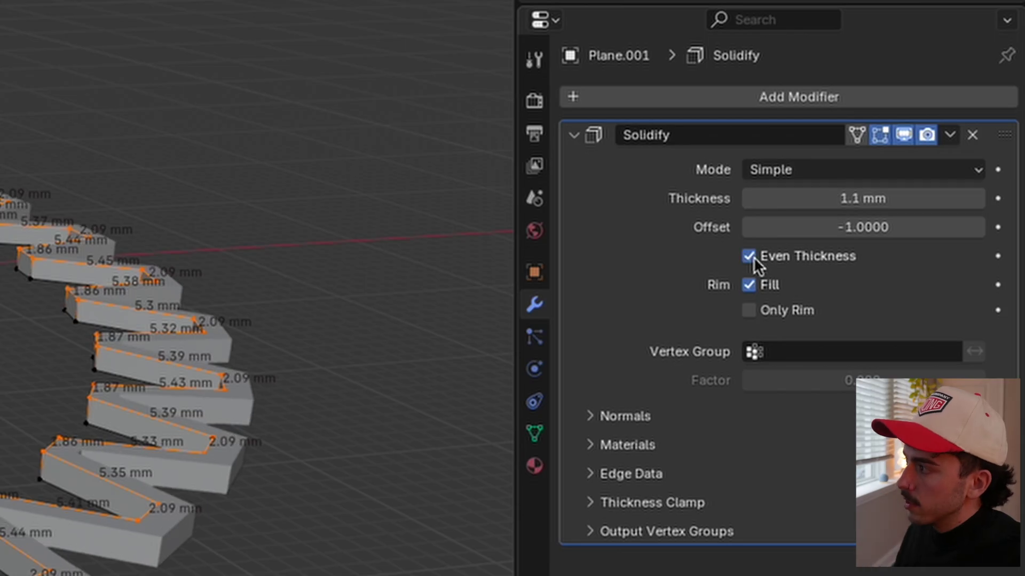
left_click(826, 226)
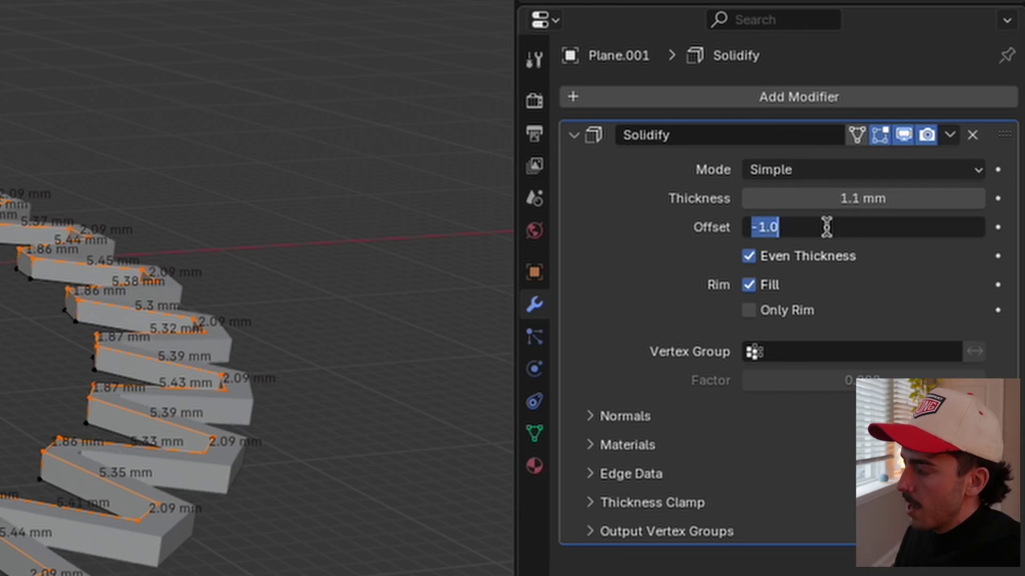
type("0")
key("Return")
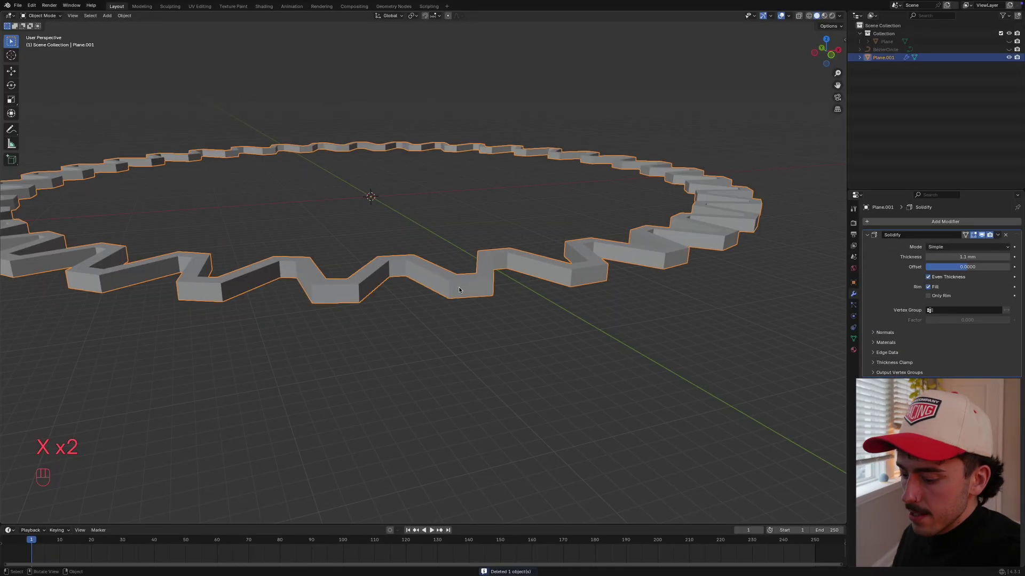
scroll(459, 286, "down", 5)
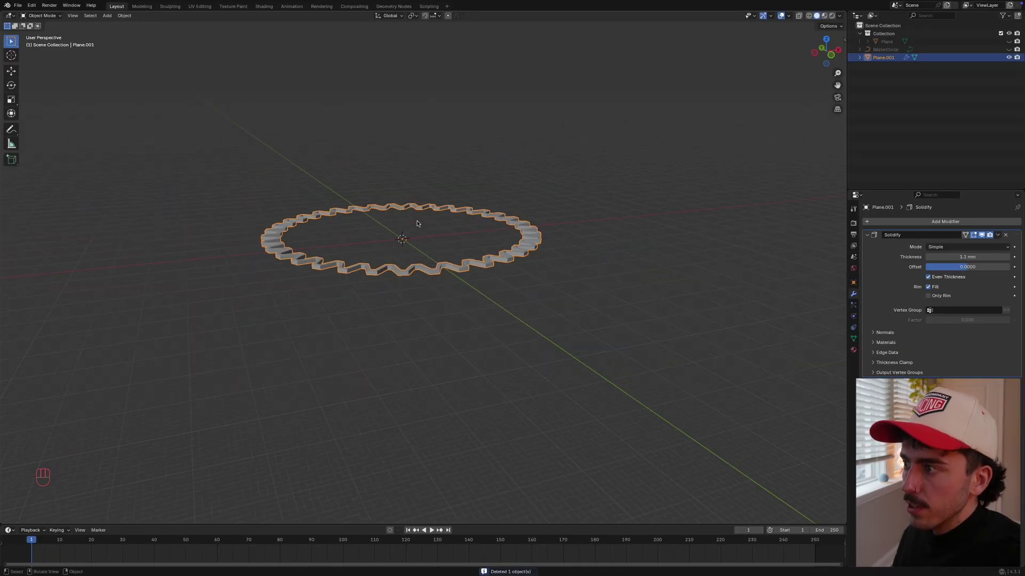
mouse_move(417, 223)
middle_mouse_down()
mouse_move(412, 234)
mouse_move(451, 293)
mouse_move(480, 304)
mouse_move(418, 236)
middle_mouse_up()
left_click(418, 245)
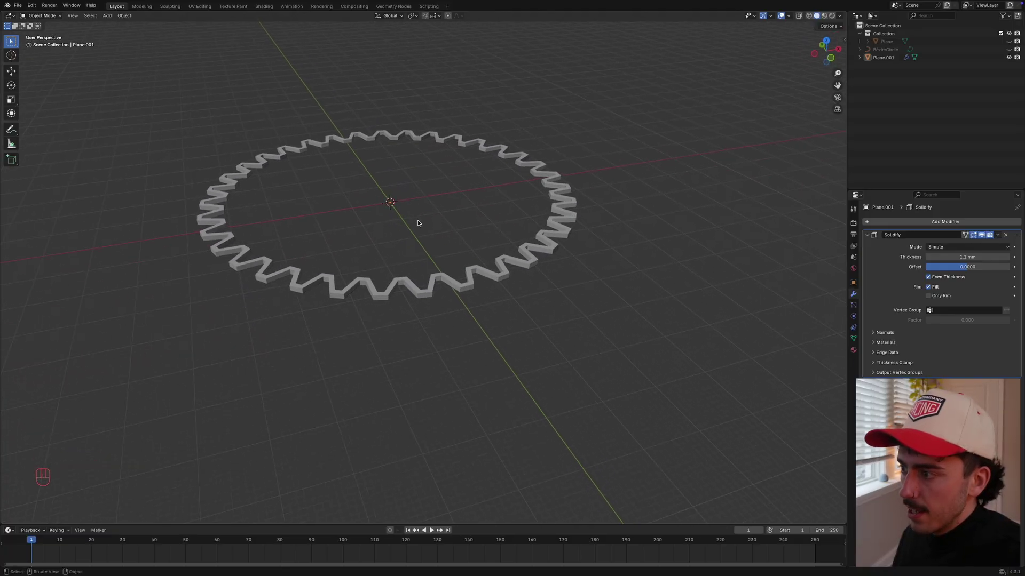
Duplicate the gear ring and move the copy 2.4 mm up along Z
scroll(418, 235, "up", 4)
left_click(444, 314)
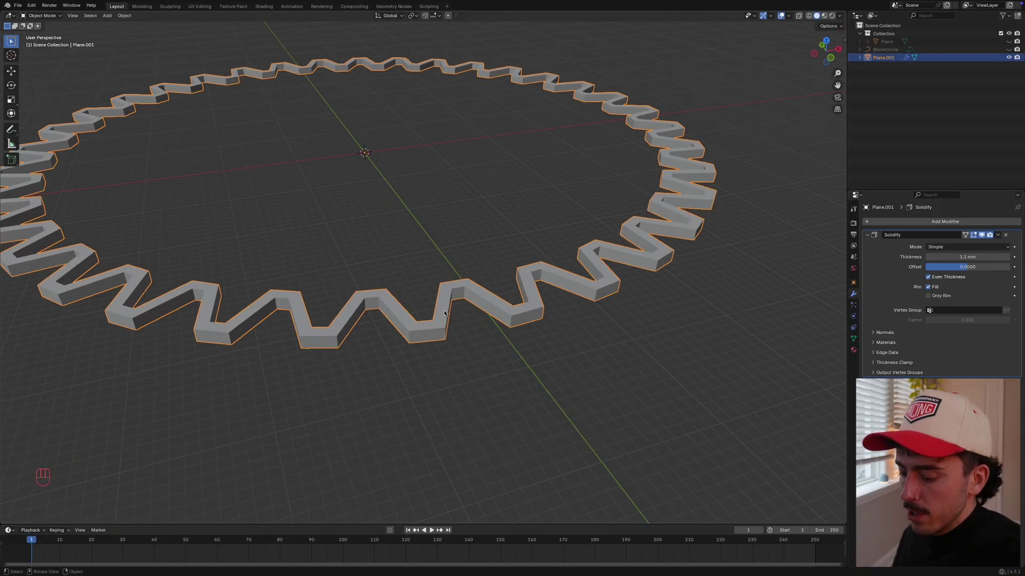
scroll(444, 313, "down", 2)
key("shift+d")
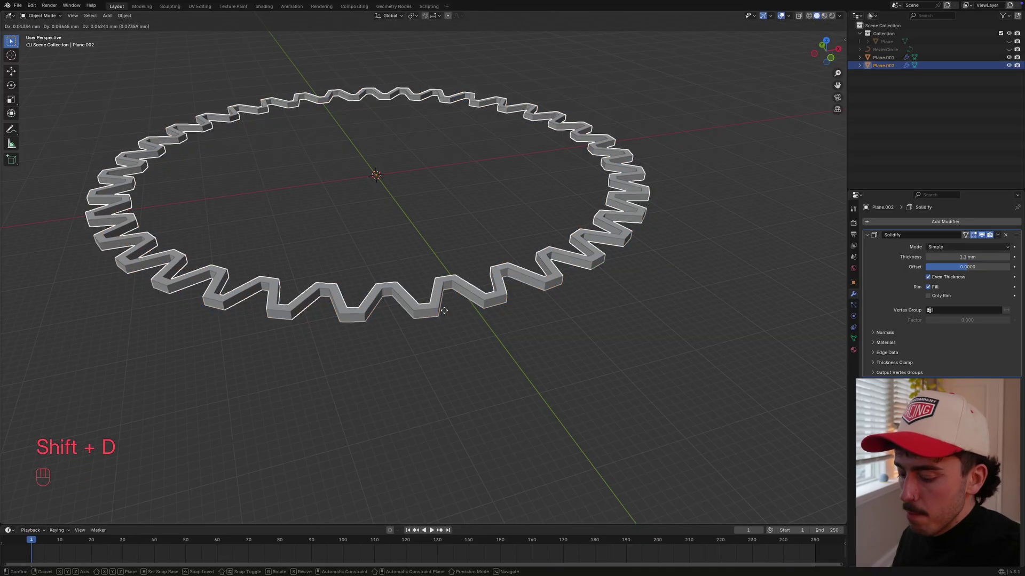
key("g")
key("z")
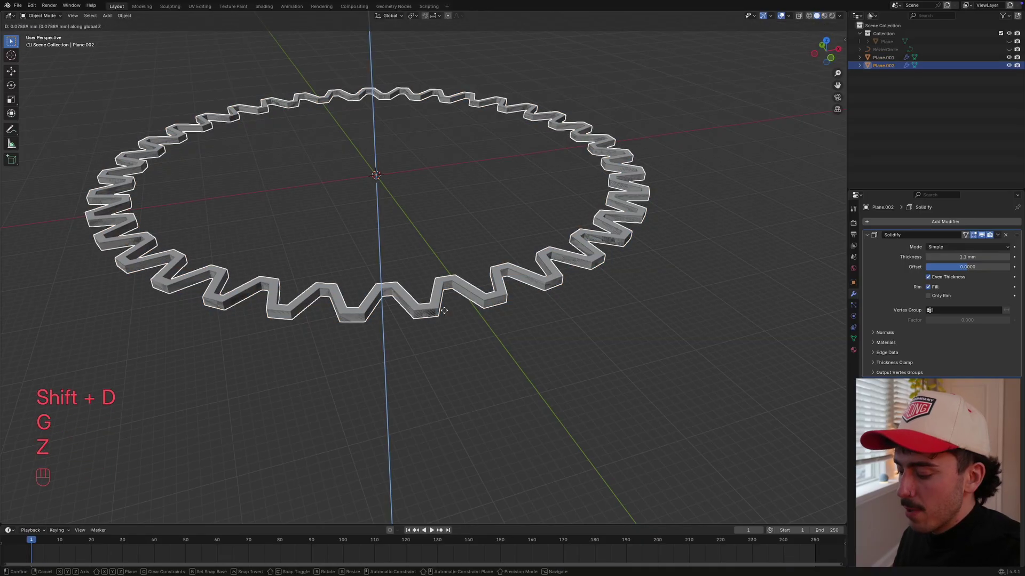
type("2.")
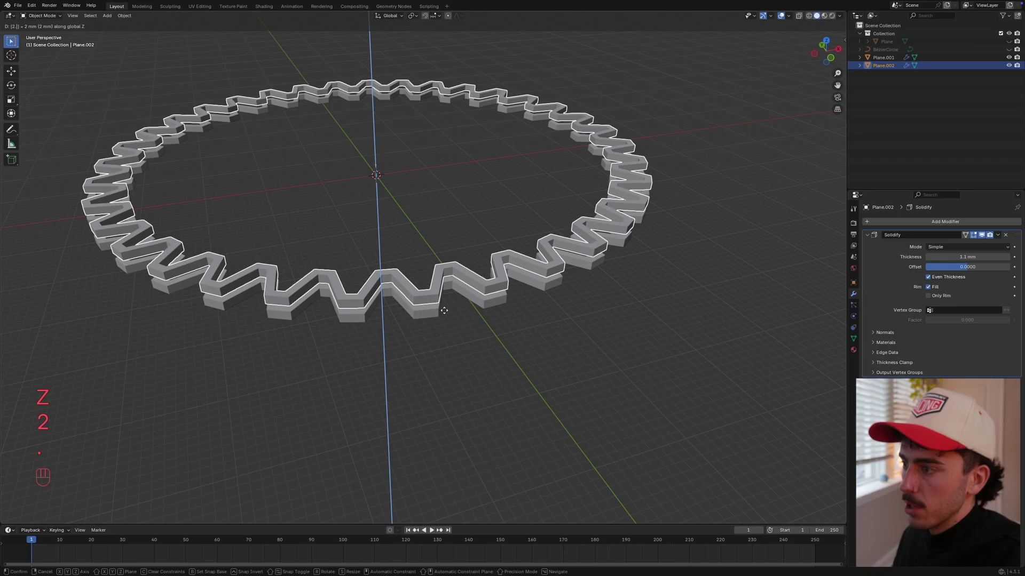
type("4")
left_click(444, 311)
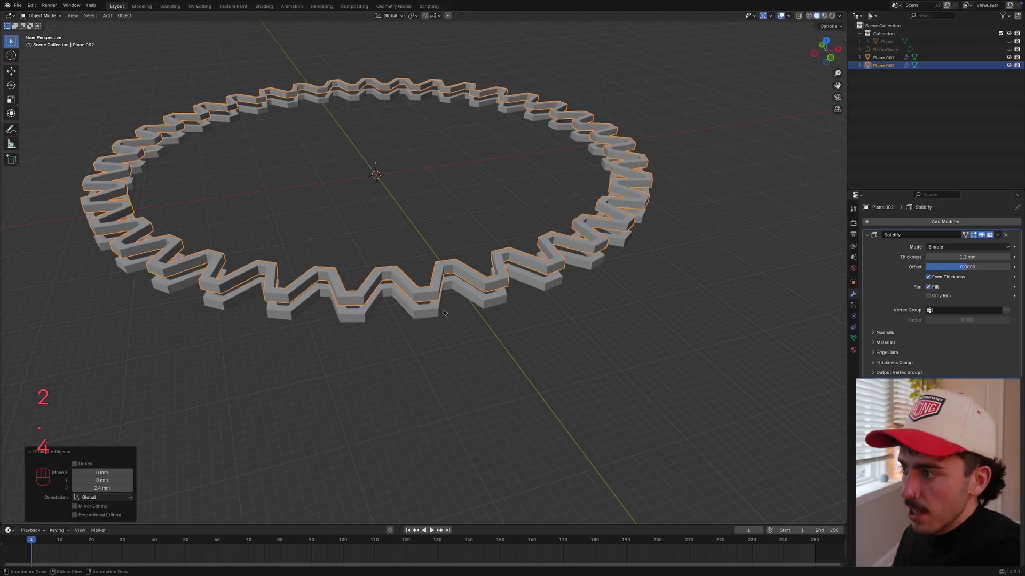
middle_click_drag(444, 312, 424, 282)
left_click(424, 282)
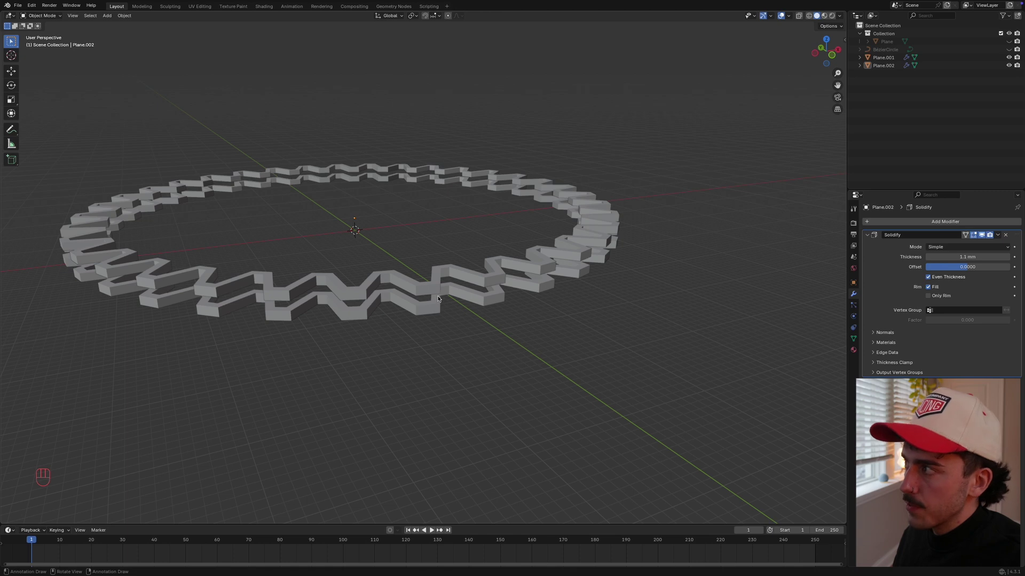
In Top view, rotate the upper ring Plane.002 roughly 5° around the Z axis
left_click(826, 40)
left_click(467, 292)
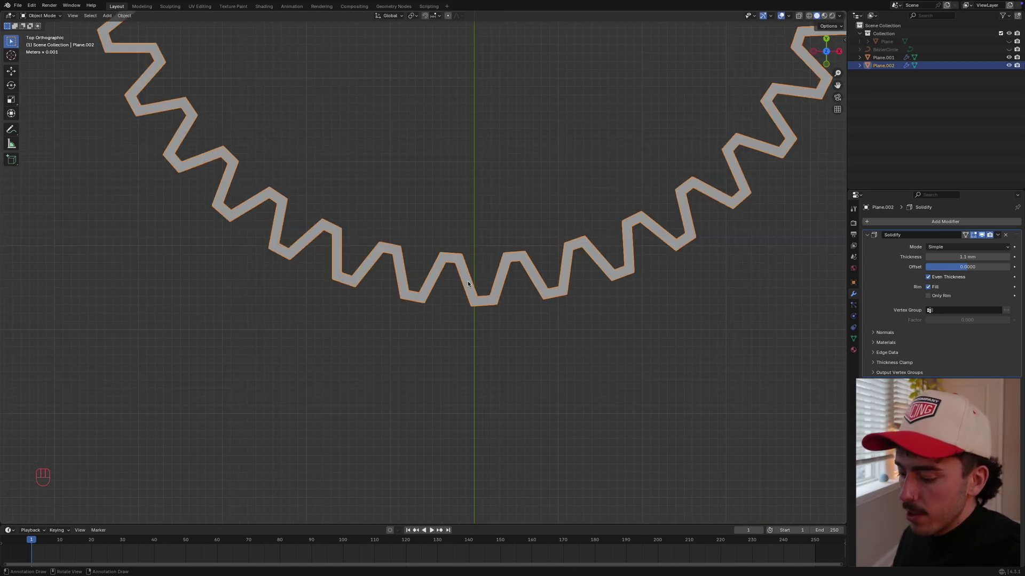
scroll(460, 293, "up", 4)
key("r")
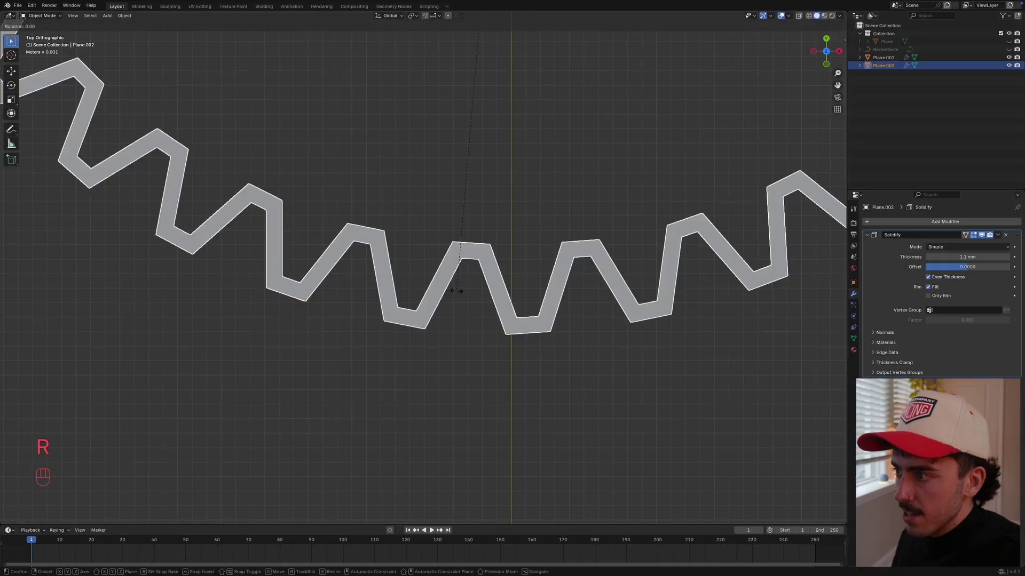
key("z")
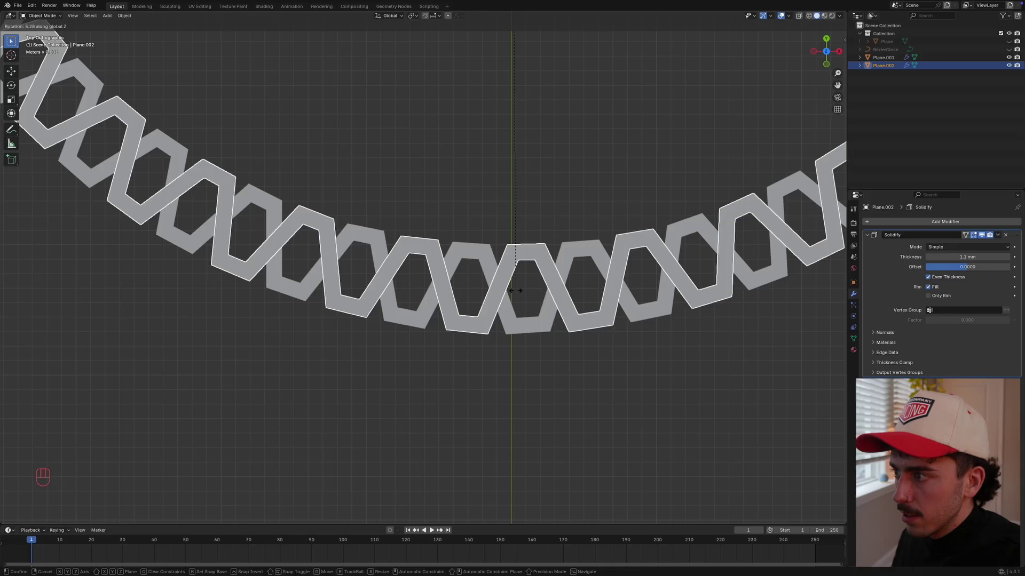
left_click(515, 292)
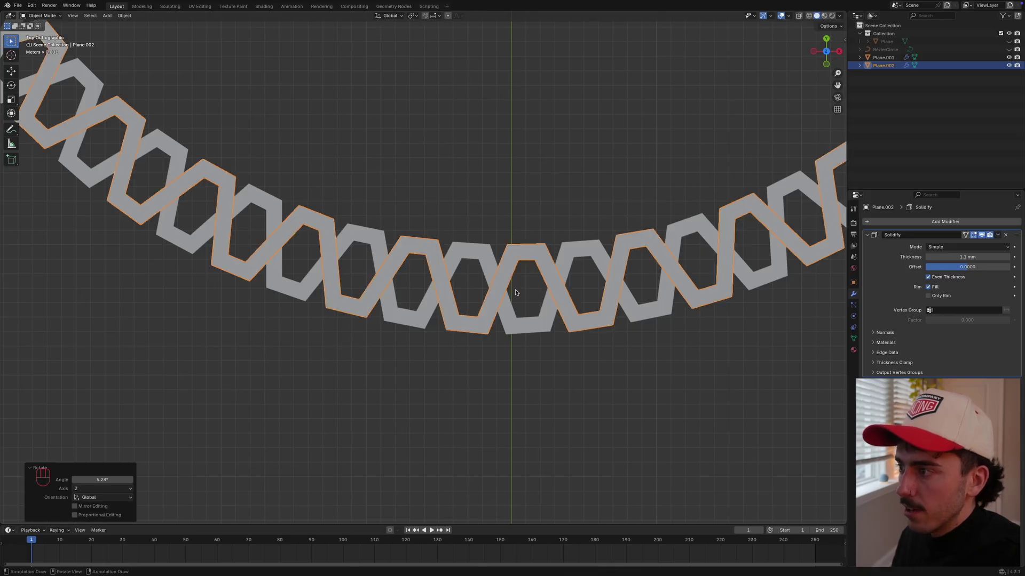
Fine-tune the Z rotation to 5.28° so the two rings' zigzags crisscross
scroll(440, 349, "up", 3)
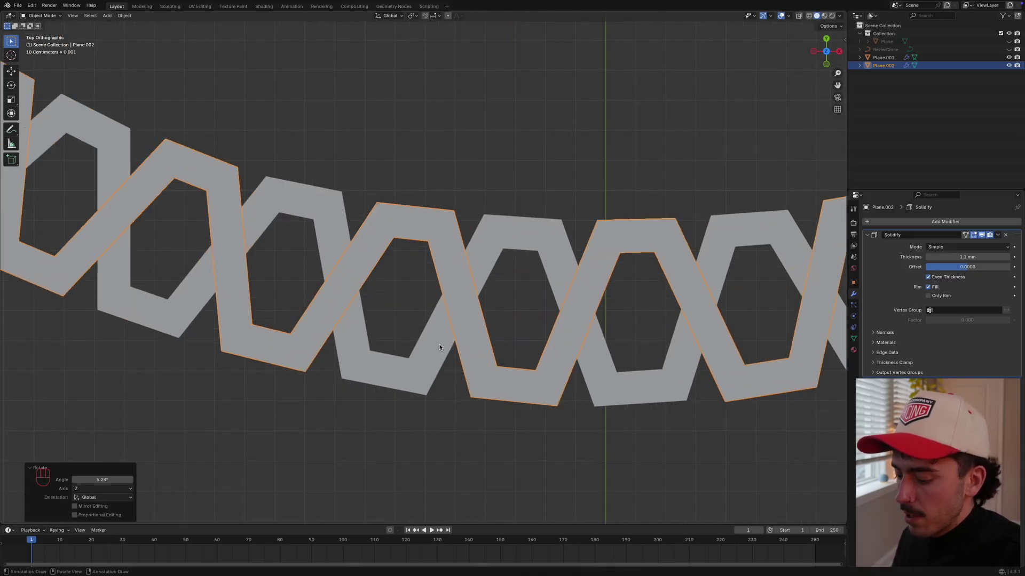
key("r")
key("z")
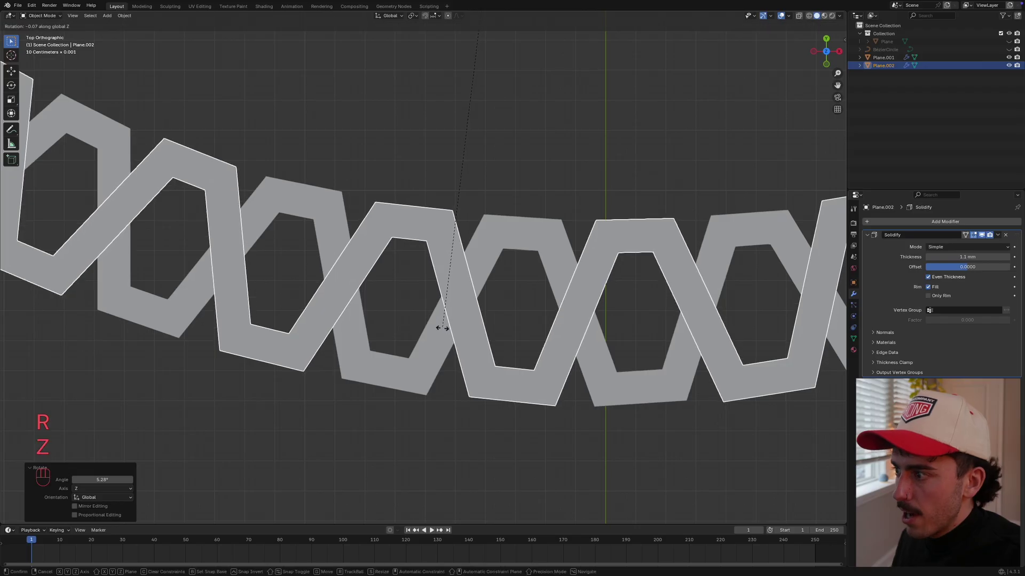
left_click(441, 329)
left_click(447, 430)
scroll(447, 430, "down", 6)
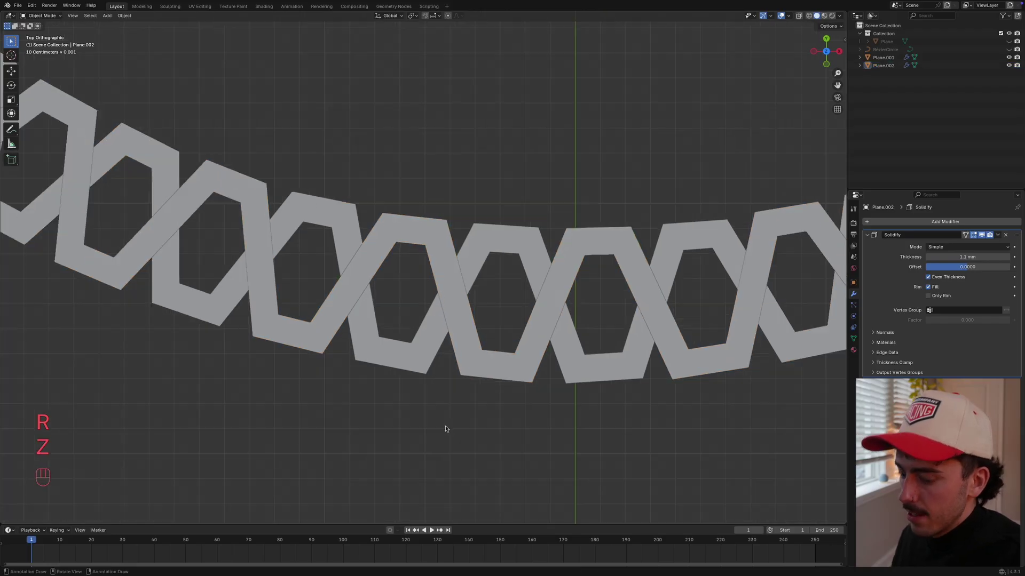
middle_click_drag(446, 407, 446, 349)
middle_click_drag(432, 396, 328, 313)
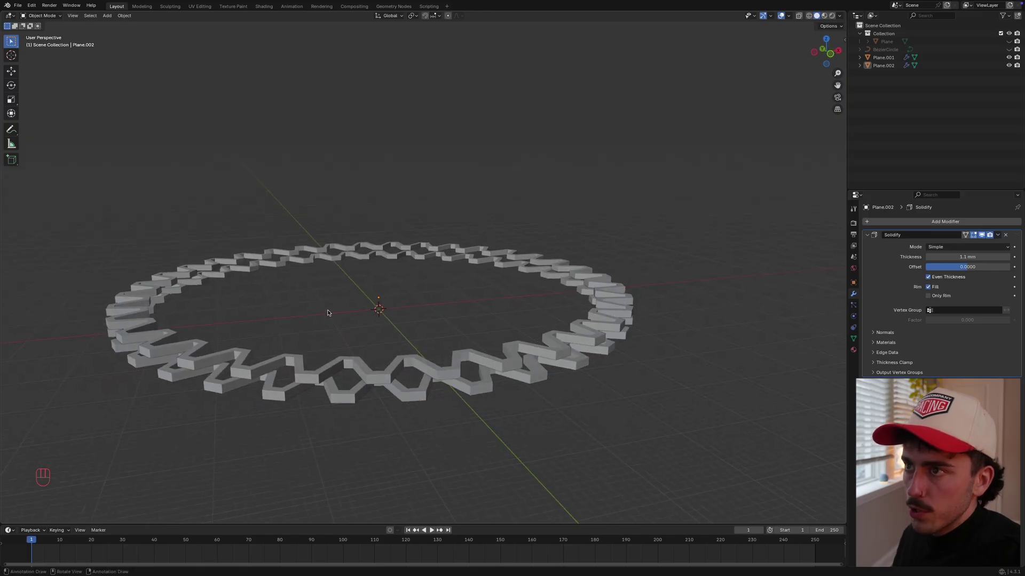
Add a 32-vertex Circle mesh to the scene
left_click(91, 16)
mouse_move(107, 15)
mouse_move(155, 22)
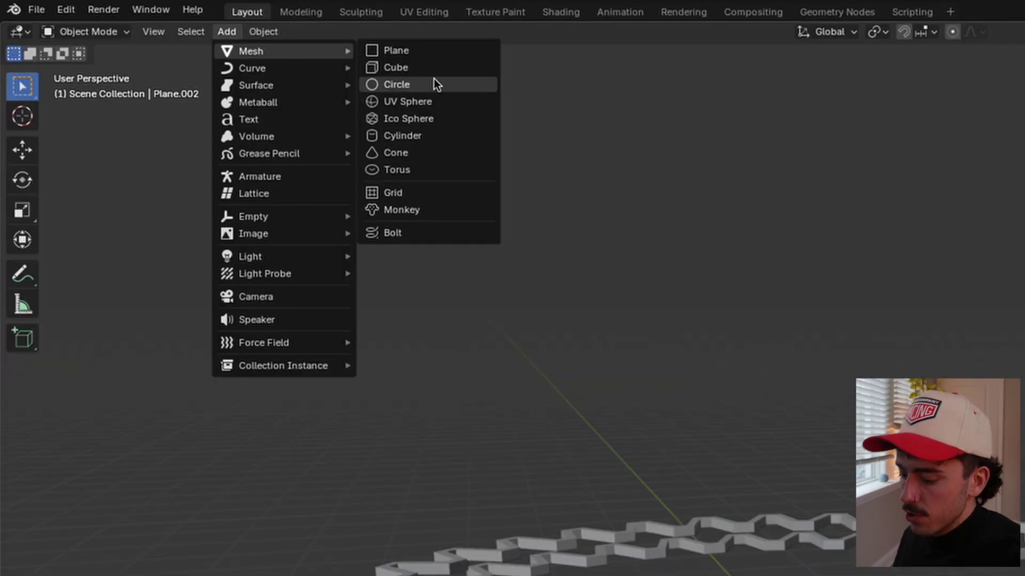
left_click(434, 81)
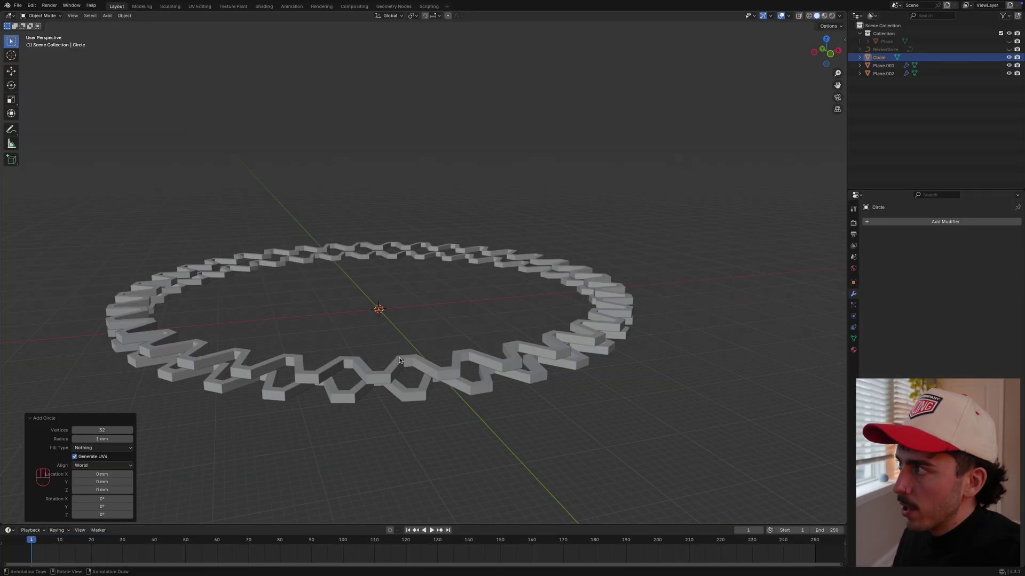
Scale the Circle 44.077 times to ring size and apply all its transforms
left_click(825, 39)
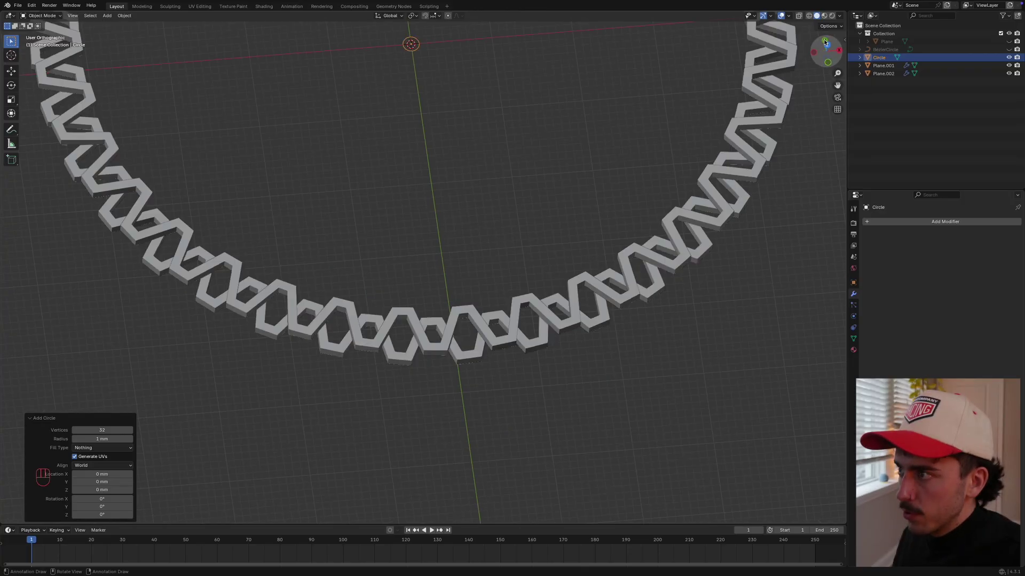
scroll(479, 184, "down", 3)
middle_click_drag(479, 185, 434, 352, "shift")
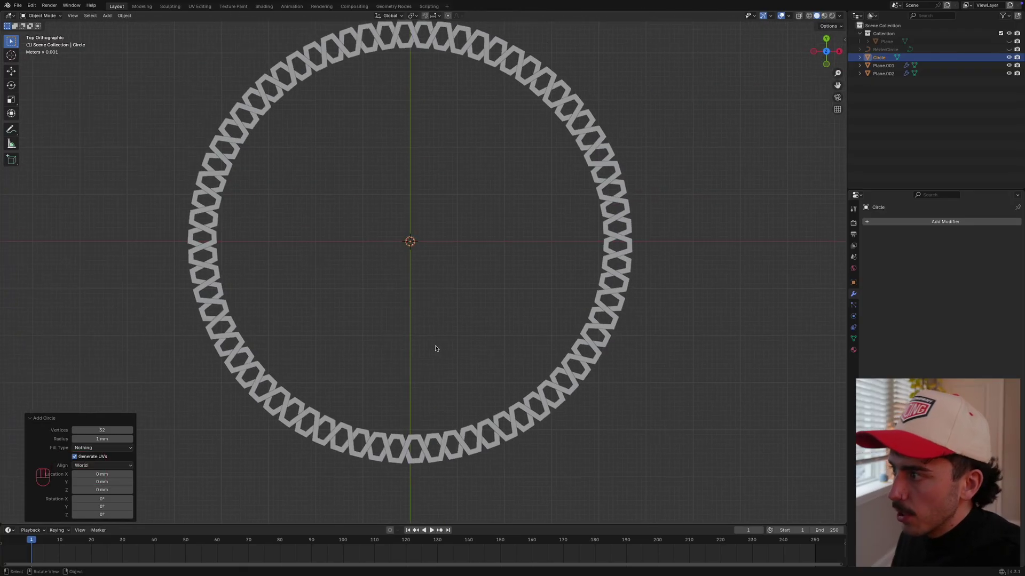
key("s")
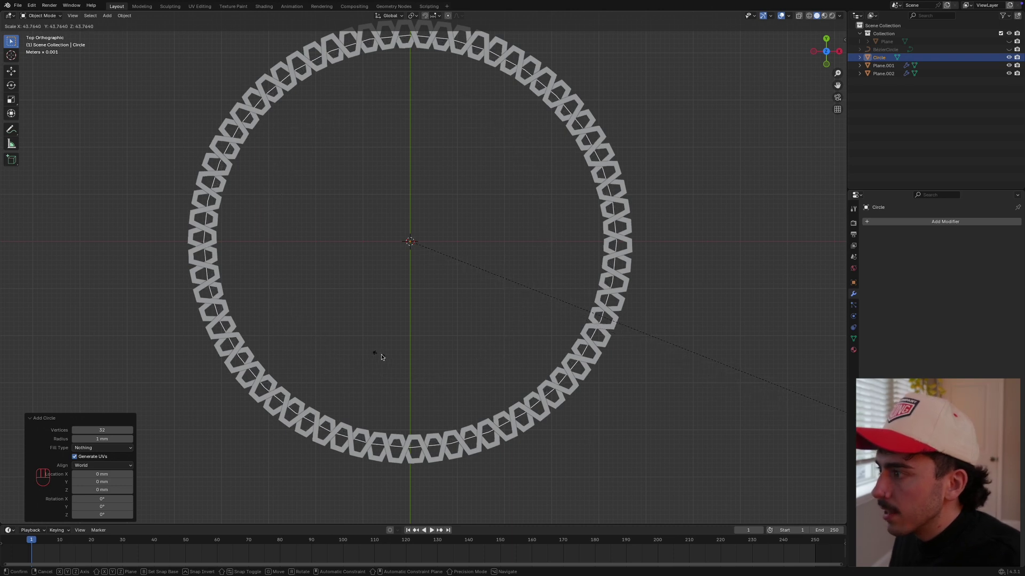
left_click(411, 361)
key("ctrl+a")
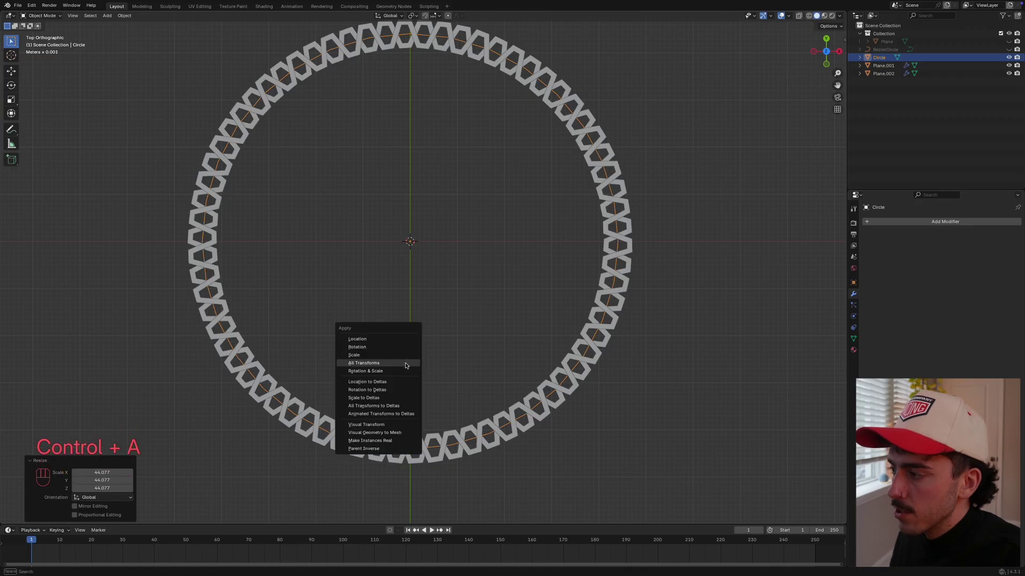
left_click(405, 365)
middle_click_drag(490, 378, 501, 302)
scroll(486, 398, "up", 3)
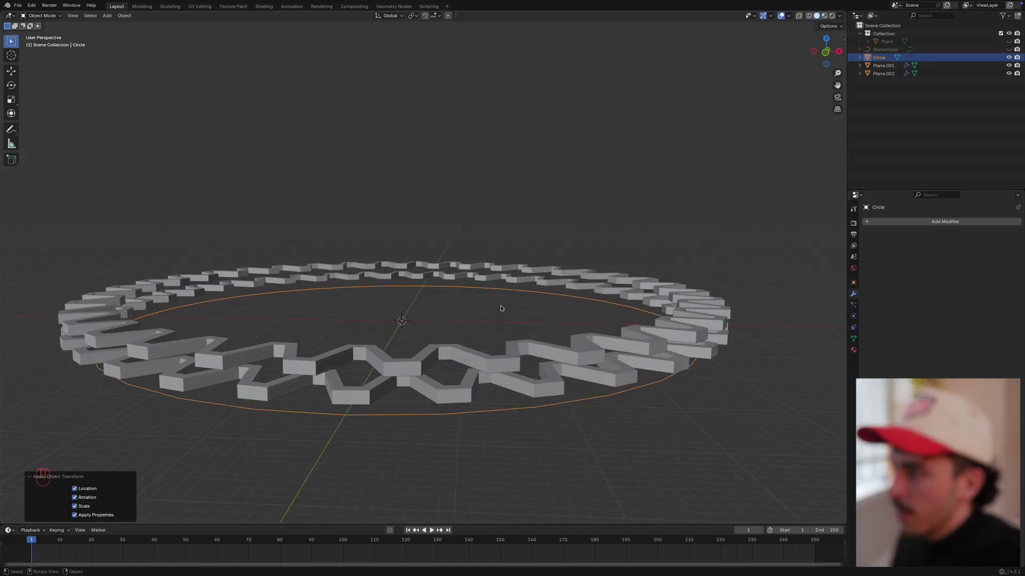
From the front view, move the Circle up along Z toward the zigzag pieces
left_click(825, 54)
scroll(434, 409, "up", 3)
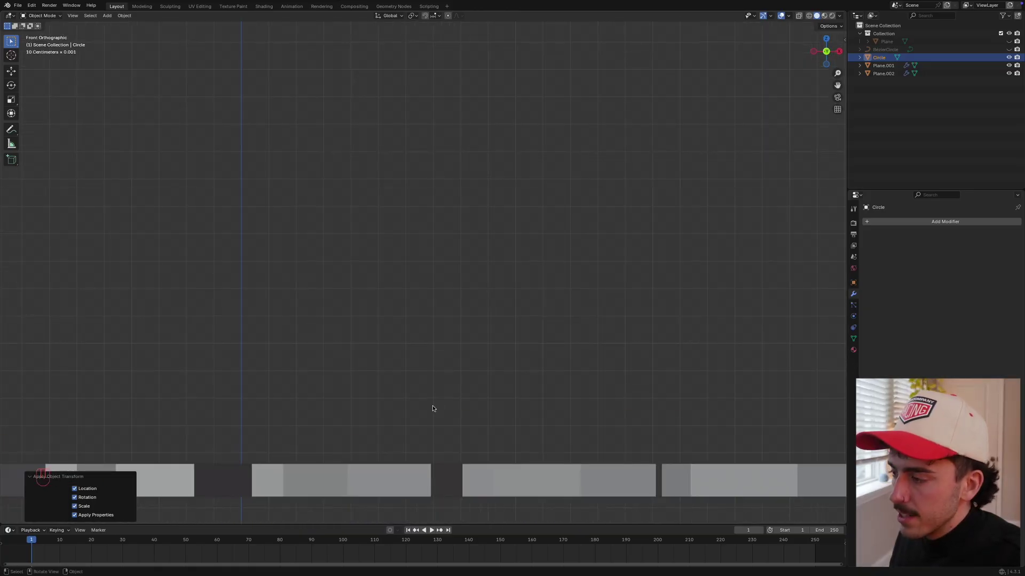
middle_click_drag(443, 389, 495, 199, "shift")
scroll(392, 427, "up", 2)
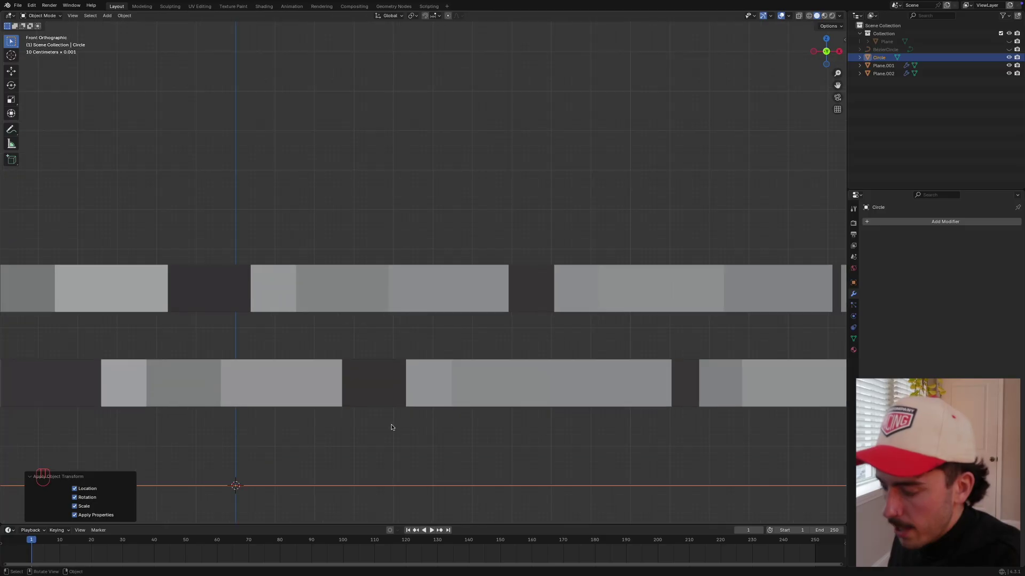
key("g")
key("z")
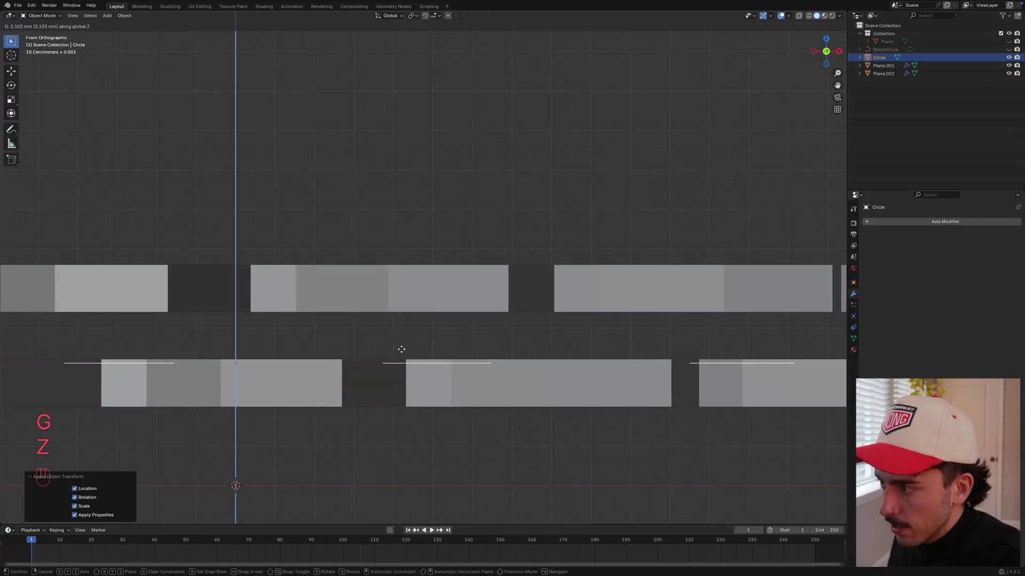
left_click(401, 347)
scroll(402, 368, "up", 5)
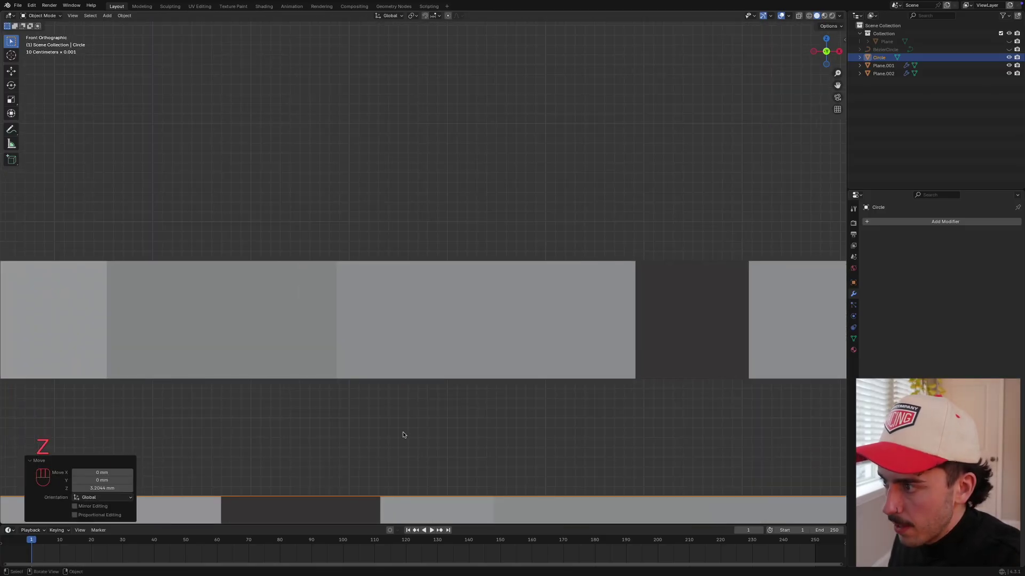
middle_click_drag(403, 435, 418, 334, "shift")
In Front Ortho, correct the Circle's Z height so its edge matches the pieces' top
left_click(828, 48)
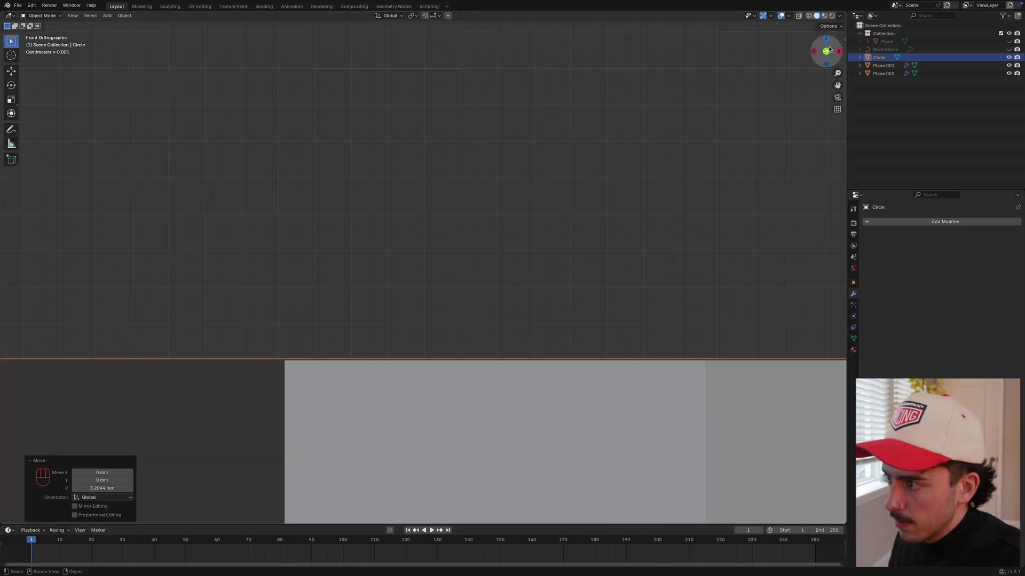
middle_click_drag(372, 373, 393, 313, "shift")
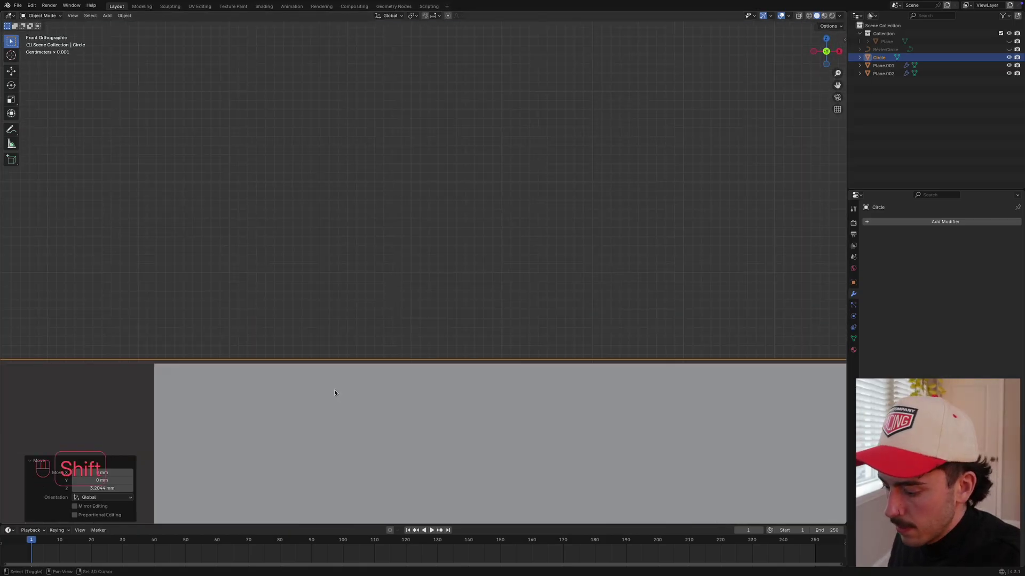
middle_click_drag(334, 390, 395, 345, "shift")
key("g")
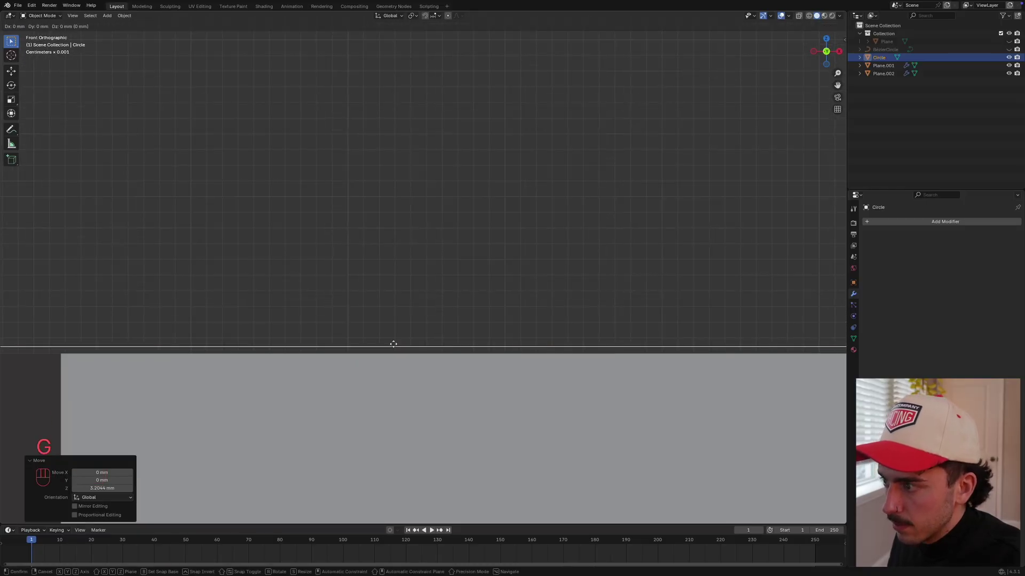
key("z")
left_click(394, 350)
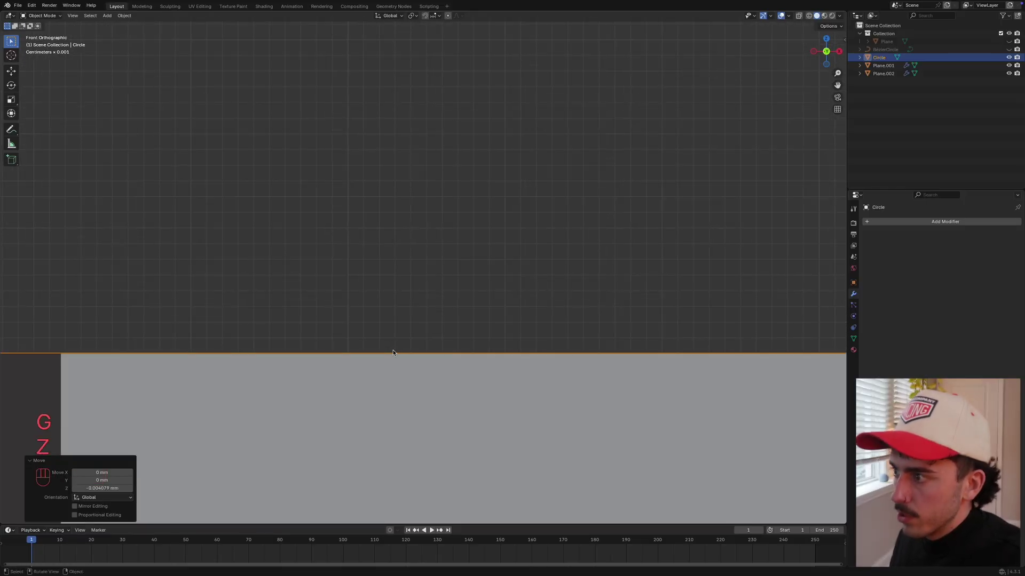
middle_click_drag(394, 352, 418, 361)
Extrude the Circle's edge 1.2 mm up along Z into a band
key("Tab")
type("ez1.2")
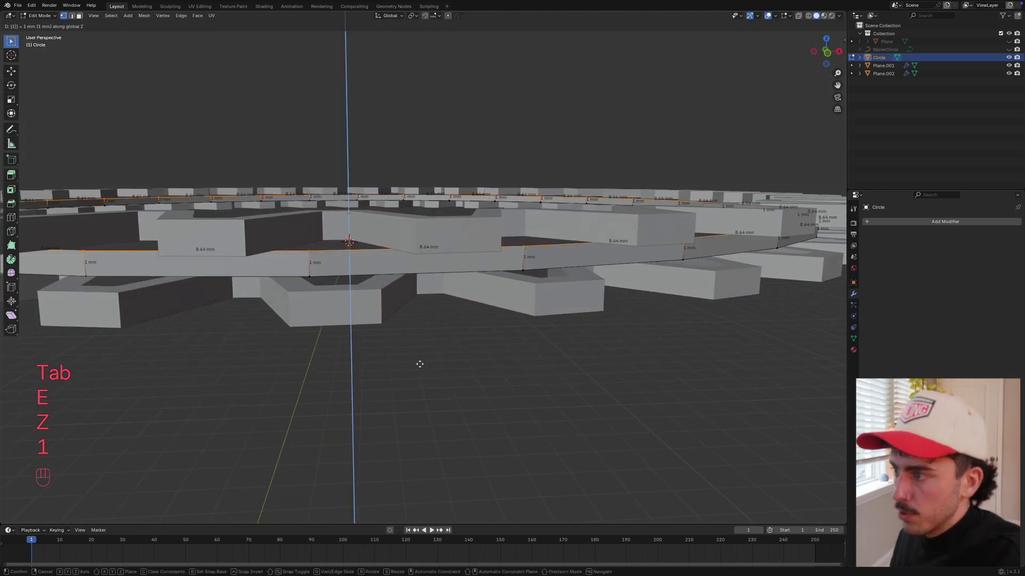
left_click(420, 364)
middle_click_drag(420, 364, 442, 362)
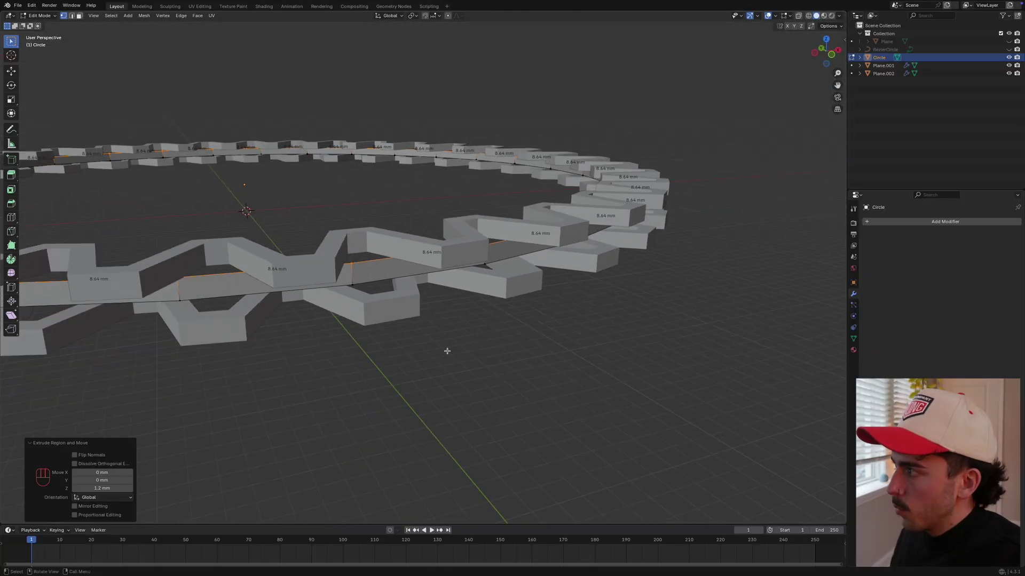
key("Tab")
Add a Solidify modifier to the band: thickness 1.1 mm, offset 0, Even Thickness on
left_click(899, 222)
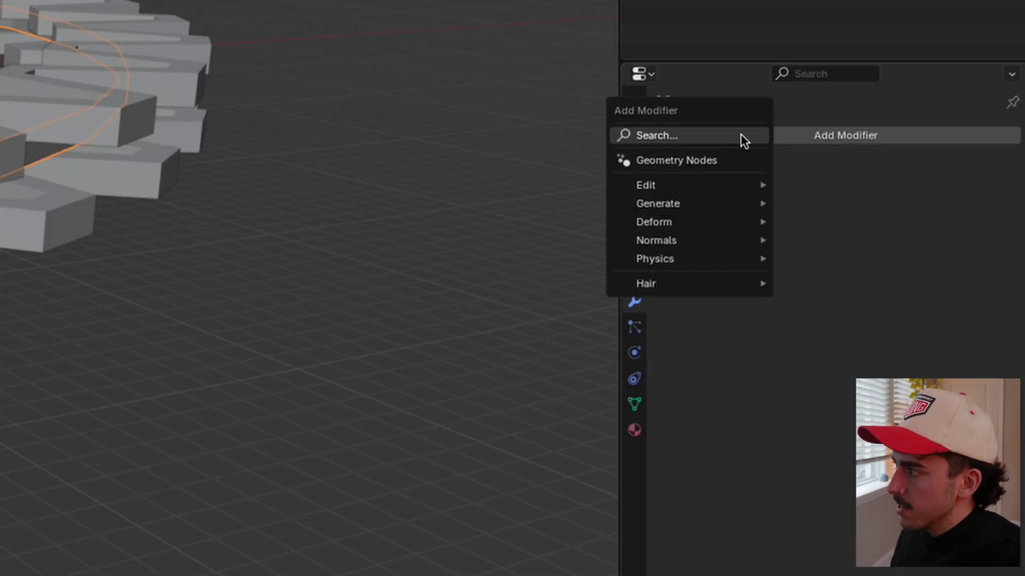
left_click(734, 139)
left_click(733, 177)
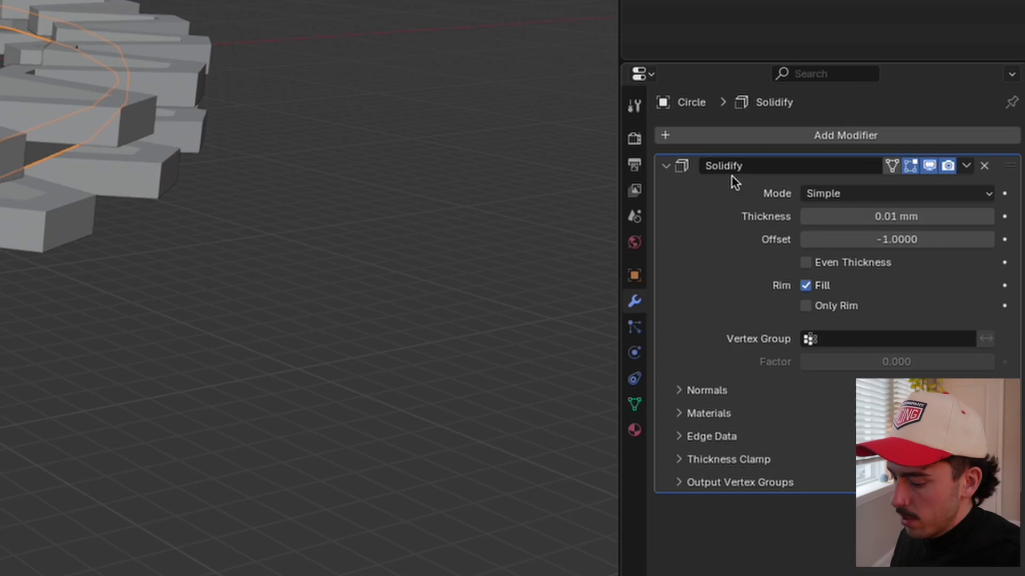
left_click(893, 217)
type("1.1")
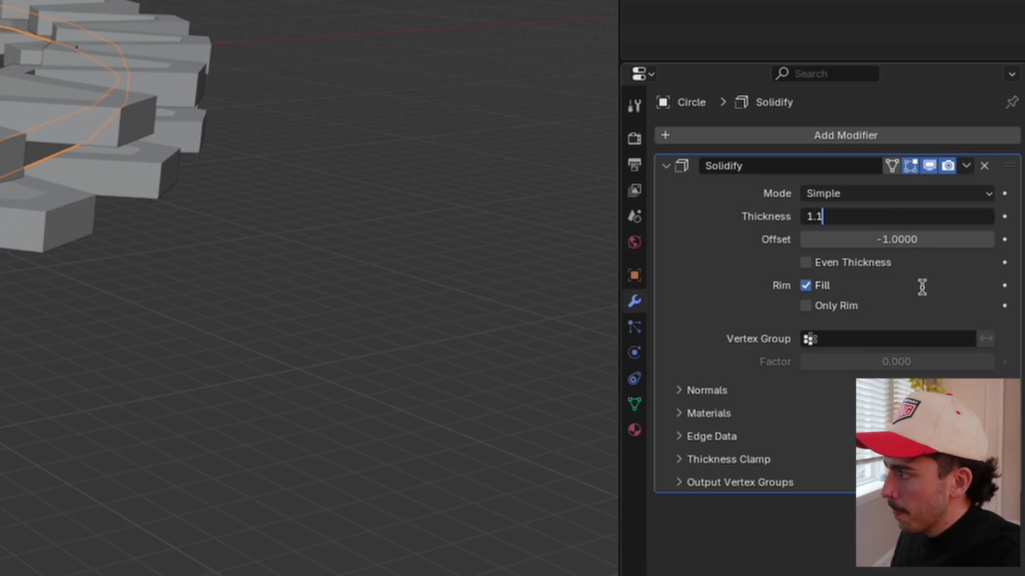
key("Return")
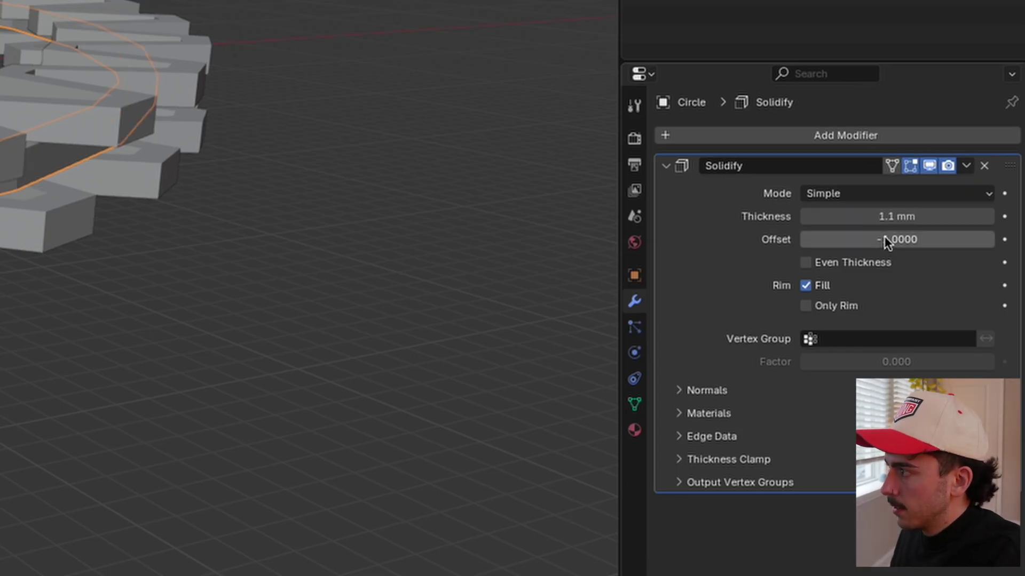
left_click(886, 239)
type("0")
key("Return")
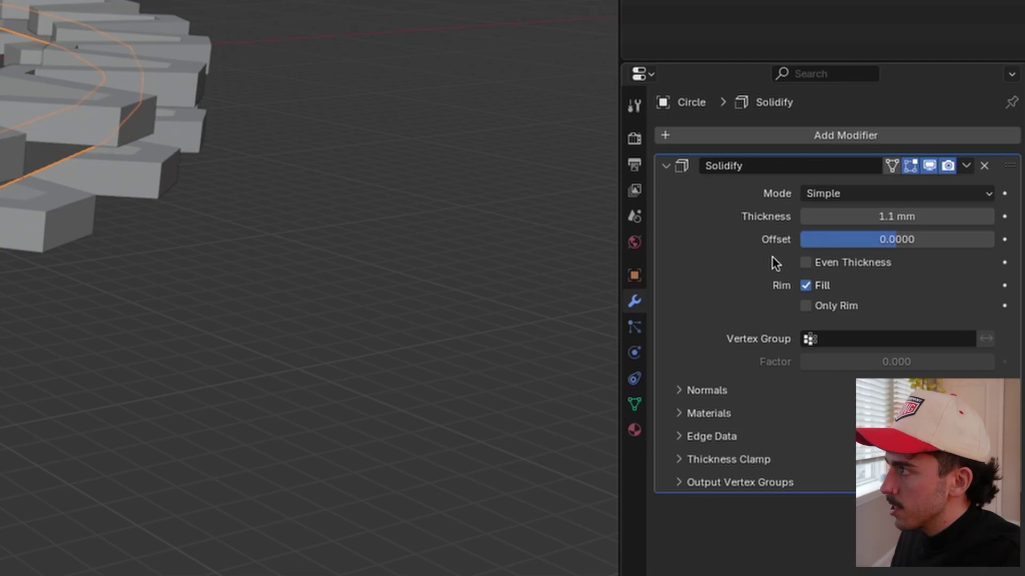
left_click(805, 262)
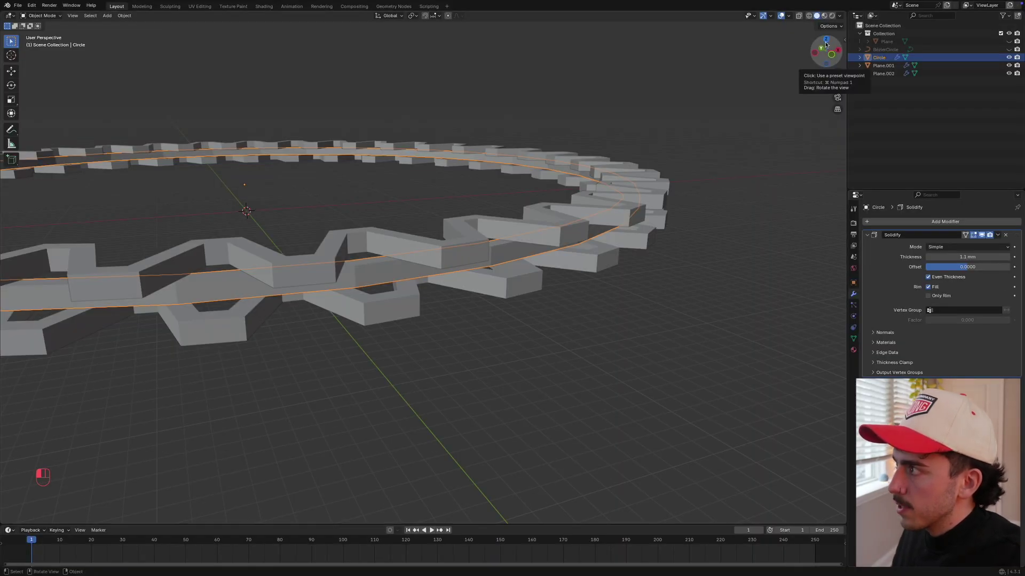
left_click(824, 45)
left_click(825, 40)
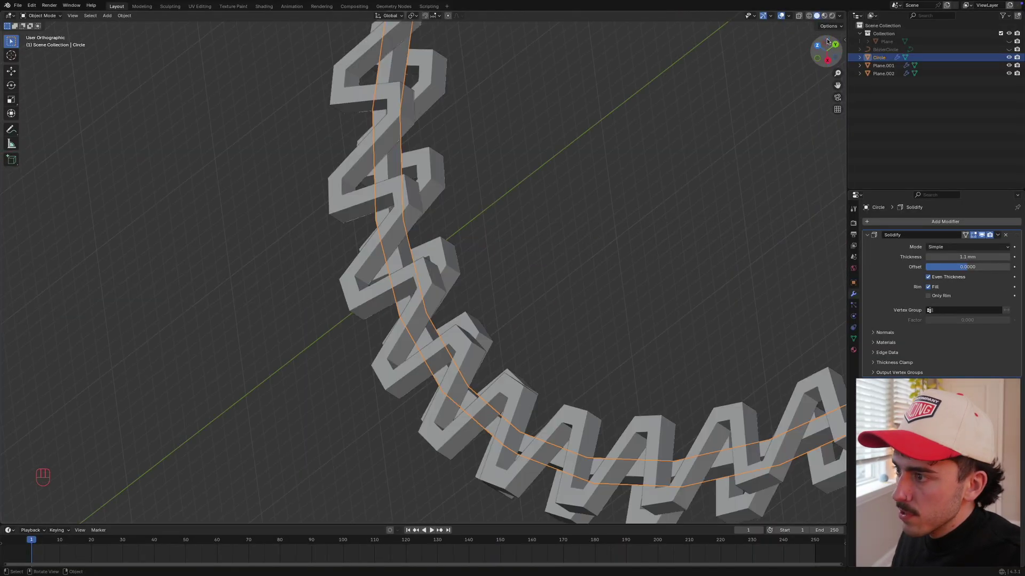
scroll(528, 292, "down", 8)
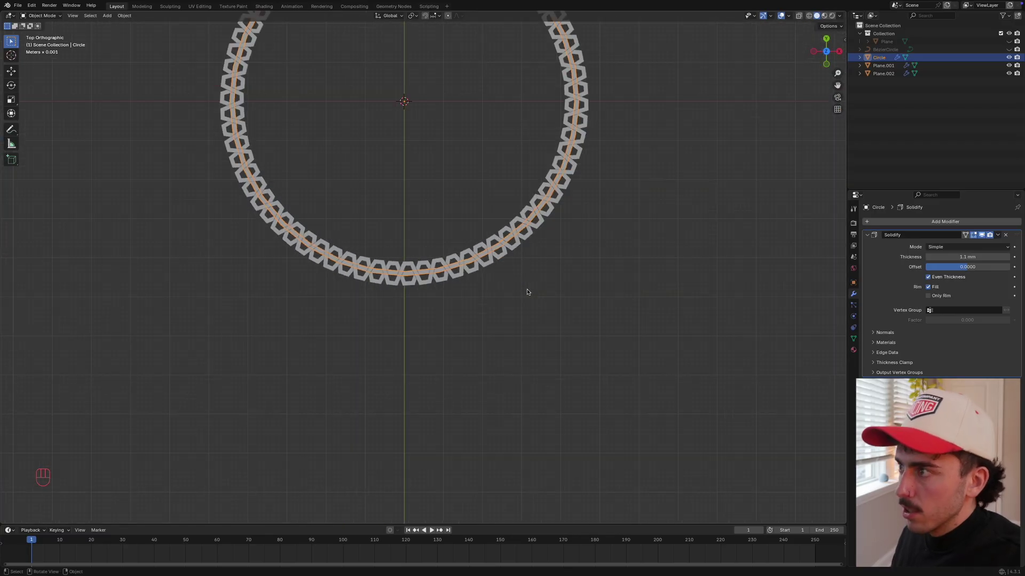
scroll(479, 217, "down", 5)
mouse_move(521, 355)
middle_mouse_down("shift")
mouse_move(526, 361)
mouse_move(504, 322)
mouse_move(534, 359)
middle_mouse_up("shift")
scroll(526, 352, "up", 5)
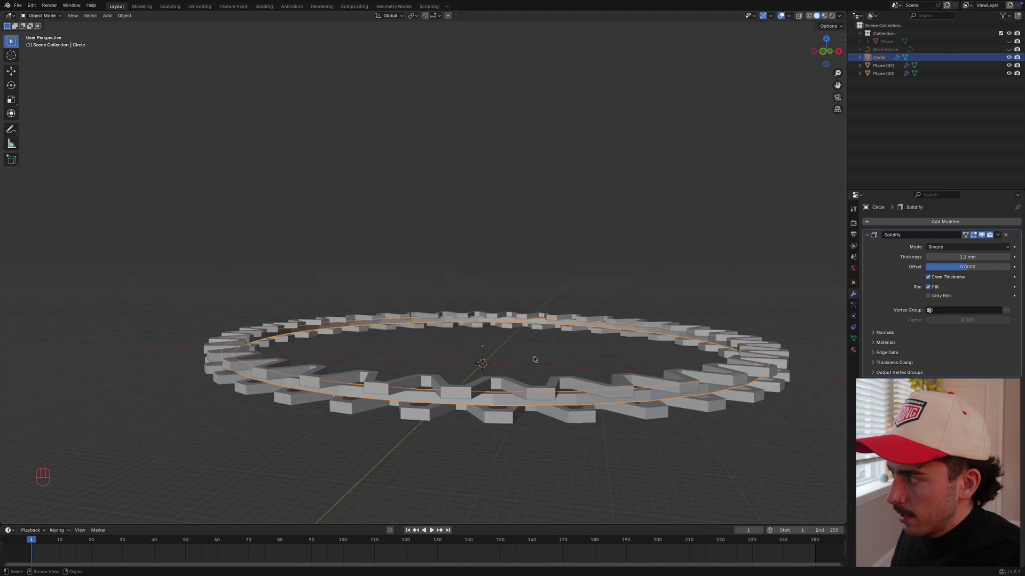
Apply the Solidify modifier on Plane.001, the Circle band and Plane.002
left_click(507, 412)
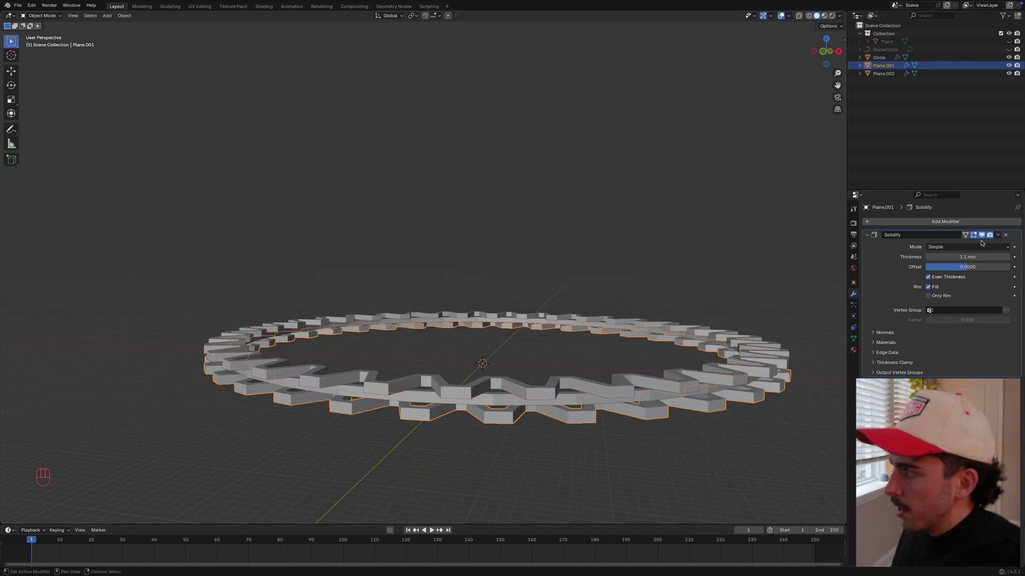
left_click(997, 235)
left_click(971, 241)
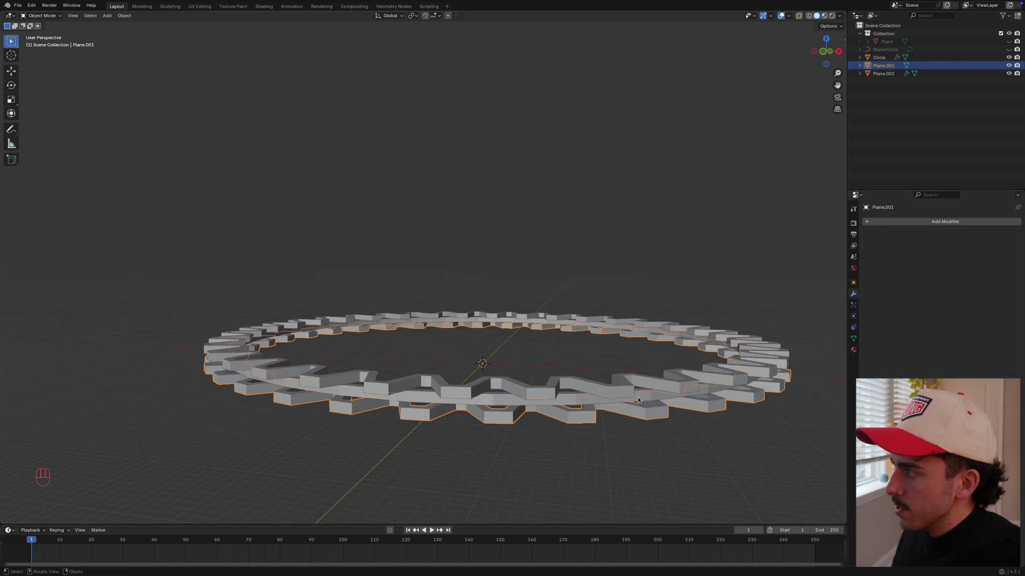
left_click(638, 400)
left_click(998, 235)
left_click(969, 248)
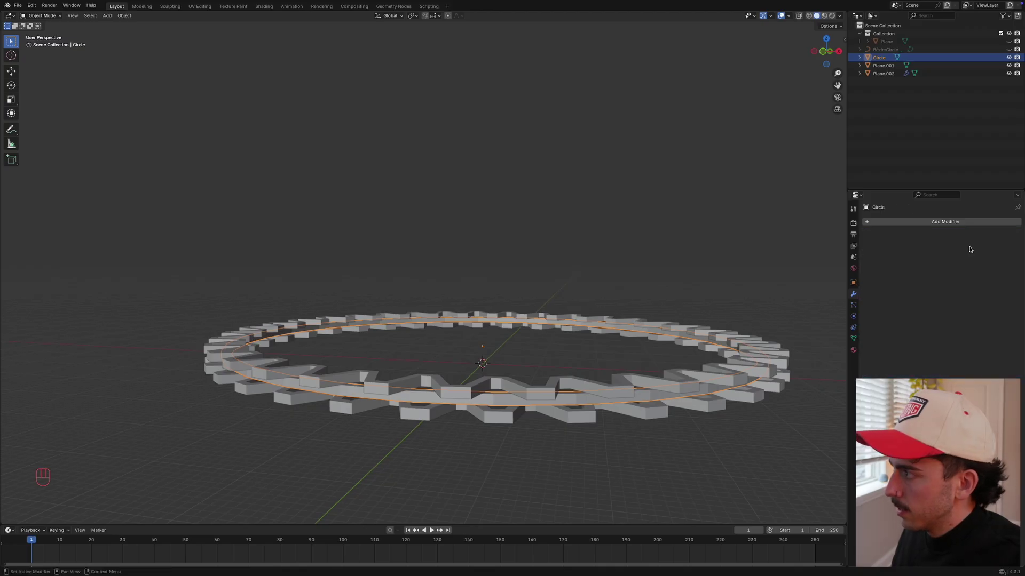
left_click(536, 404)
left_click(998, 235)
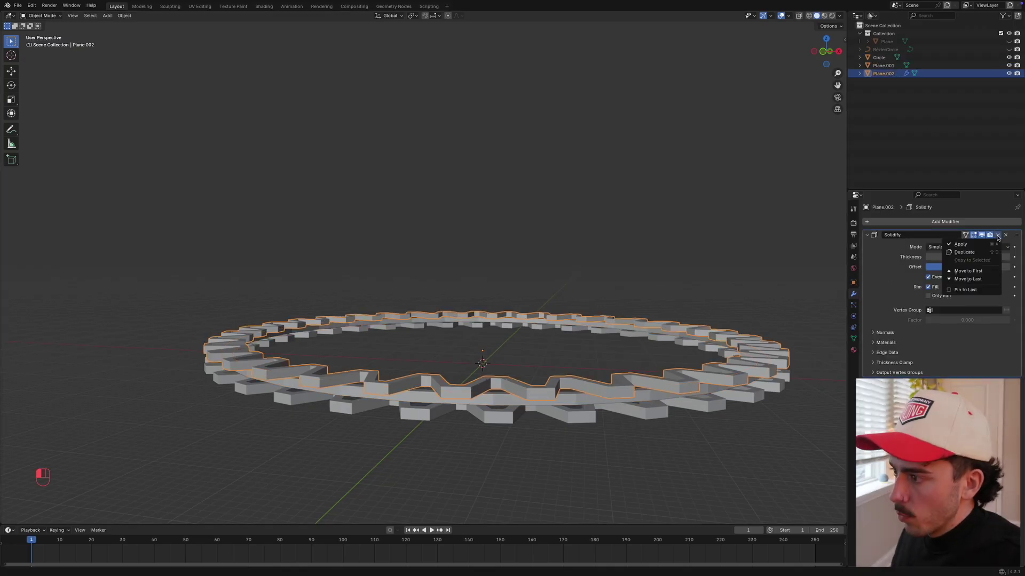
left_click(982, 245)
Duplicate the Circle band and raise the copy 2.4 mm along Z
left_click(493, 404)
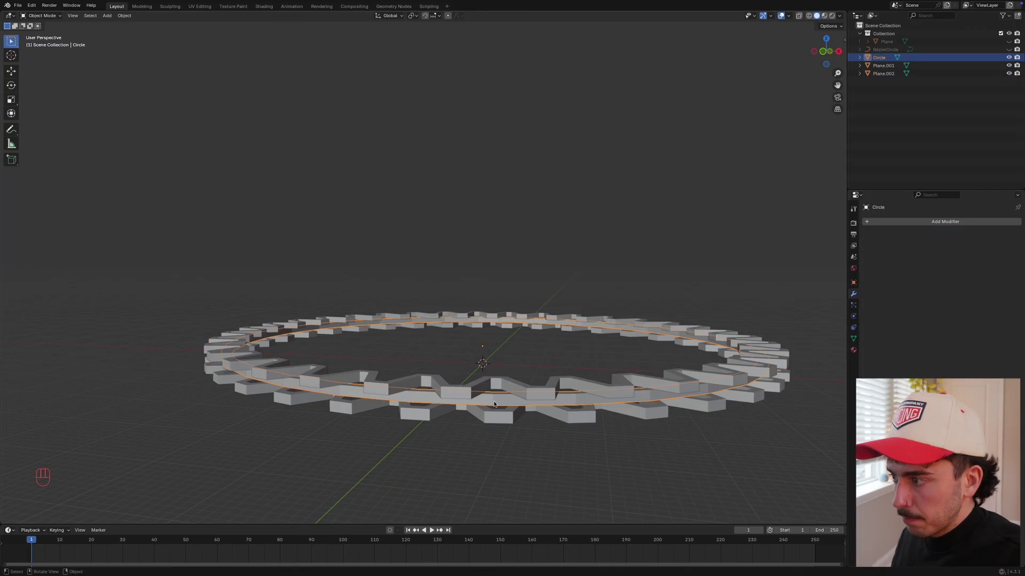
key("shift+d")
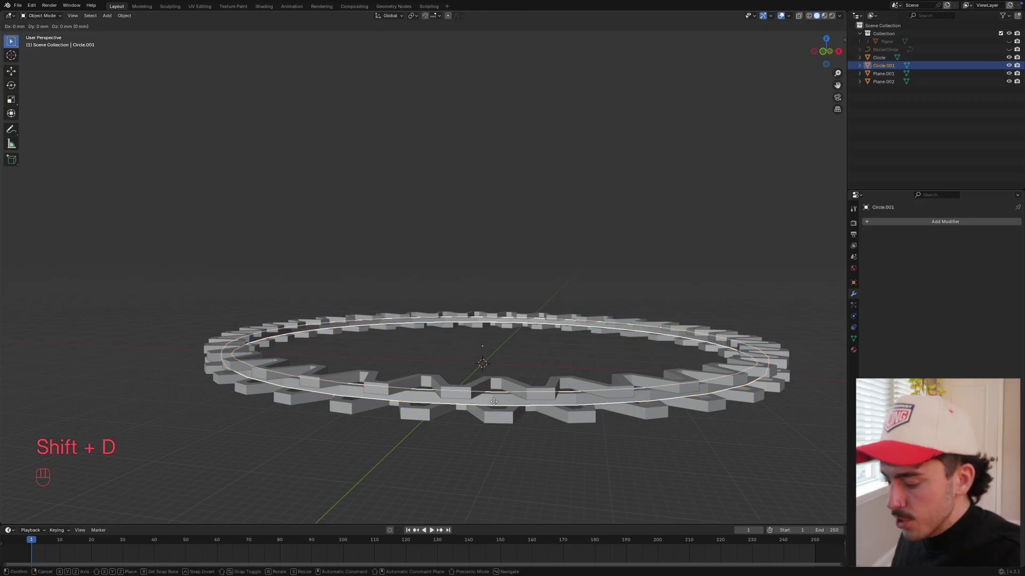
type("gz2.4")
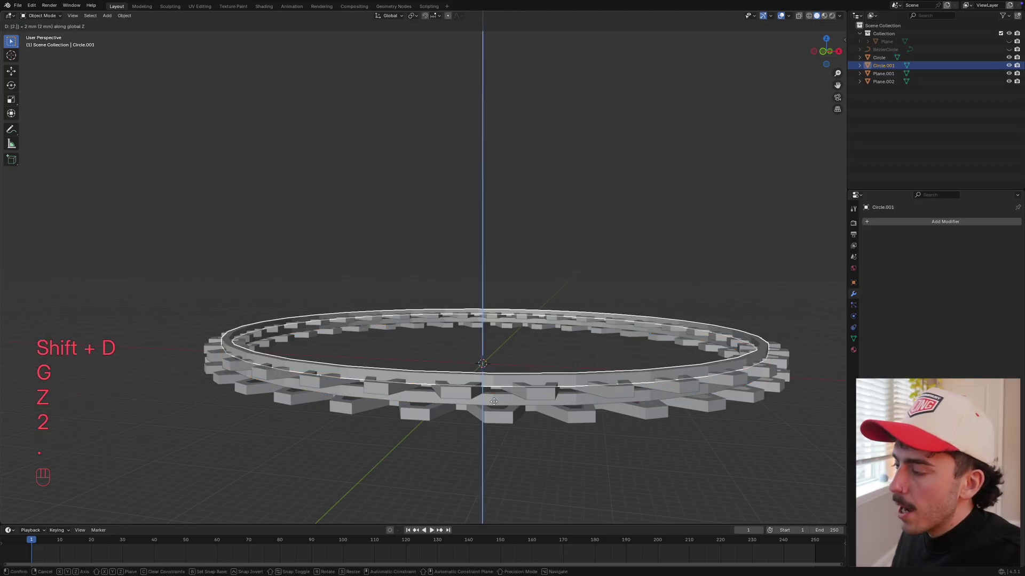
left_click(490, 407)
left_click(499, 460)
scroll(494, 458, "down", 4)
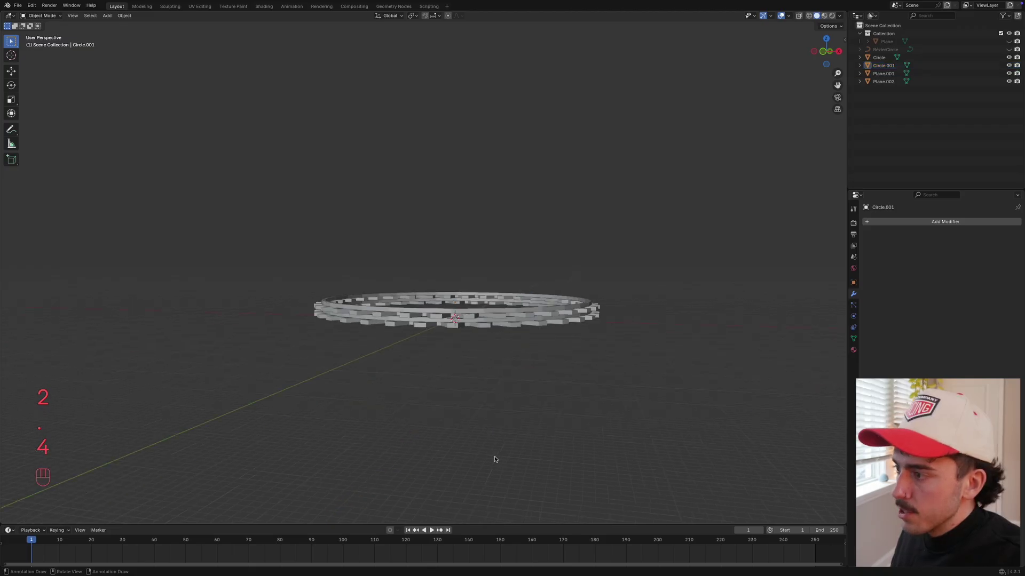
middle_click_drag(471, 386, 486, 387)
middle_click_drag(477, 351, 490, 378)
Join Circle.001 and the other three parts into a single object
left_click(479, 357)
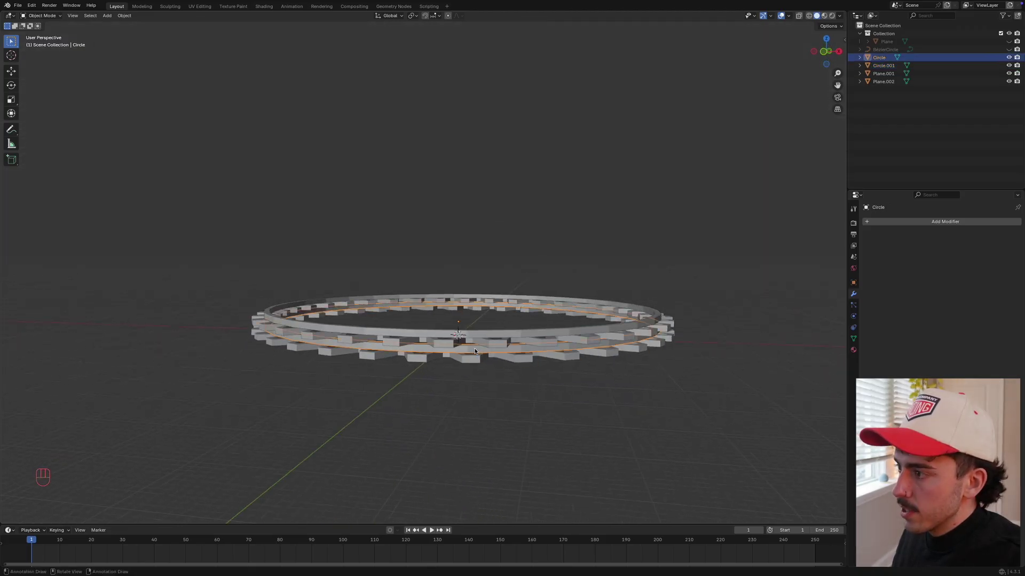
left_click(489, 344)
left_click(498, 332)
left_click_drag(494, 321, 513, 377)
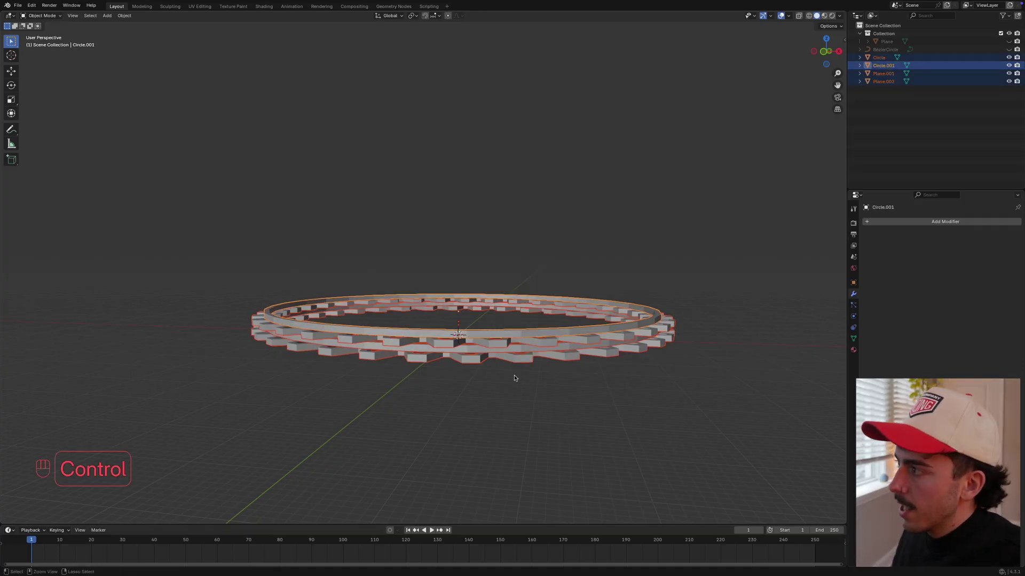
key("ctrl+j")
Add an Array modifier using constant offset only: X 0, Z 4.8 mm
left_click(894, 221)
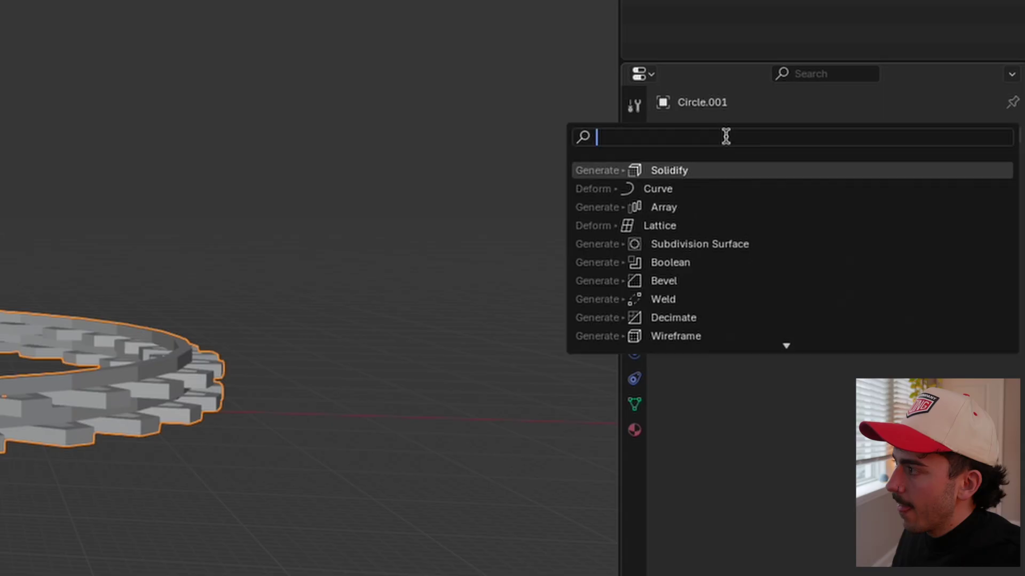
left_click(711, 208)
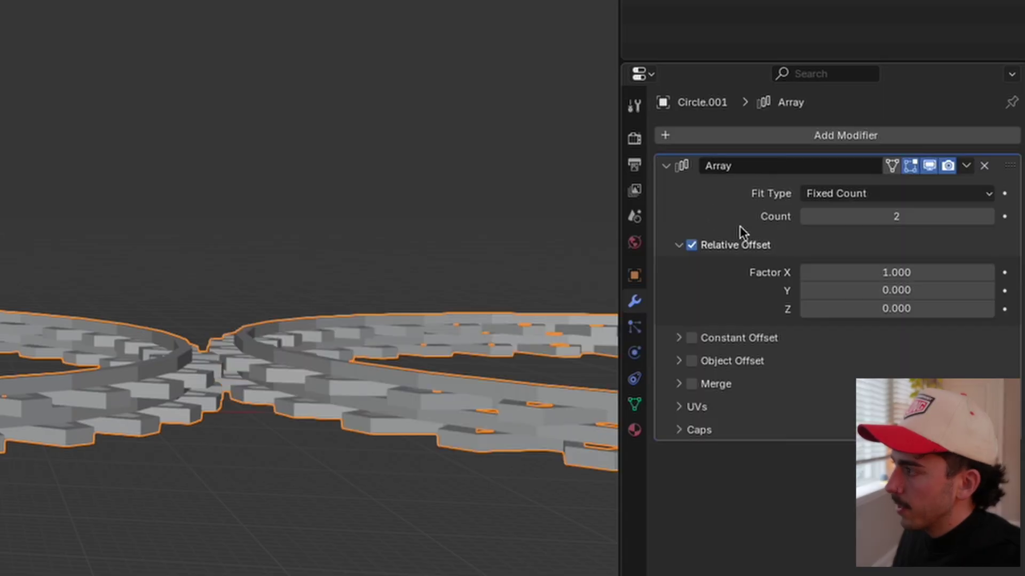
left_click(693, 245)
left_click(679, 245)
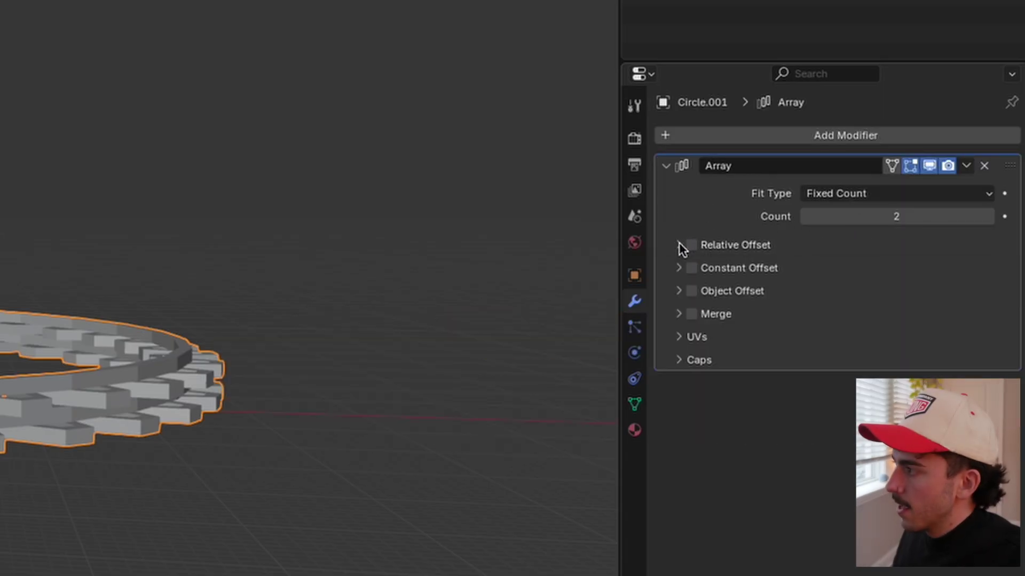
left_click(691, 269)
left_click(679, 268)
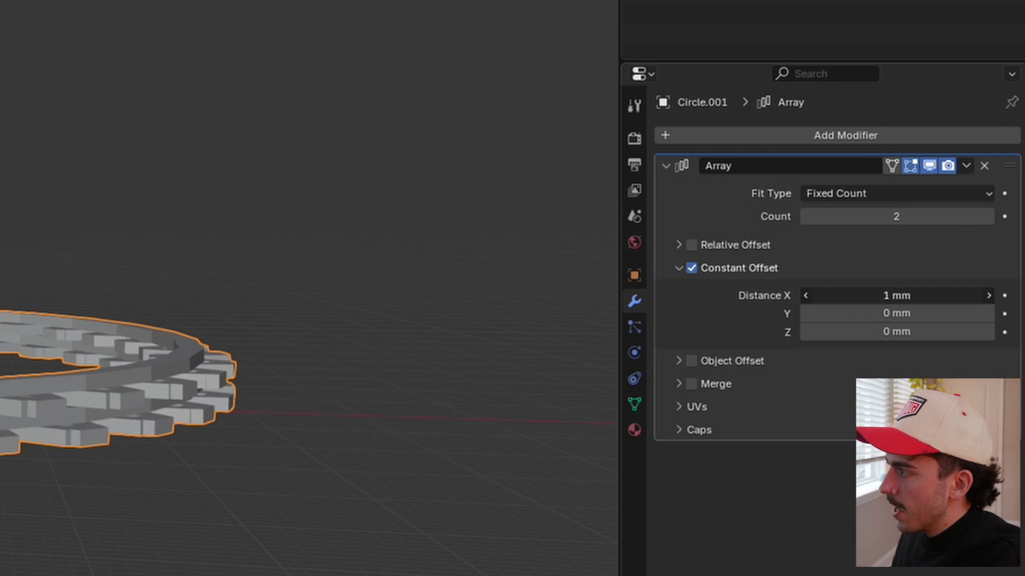
left_click(855, 294)
type("0")
key("Return")
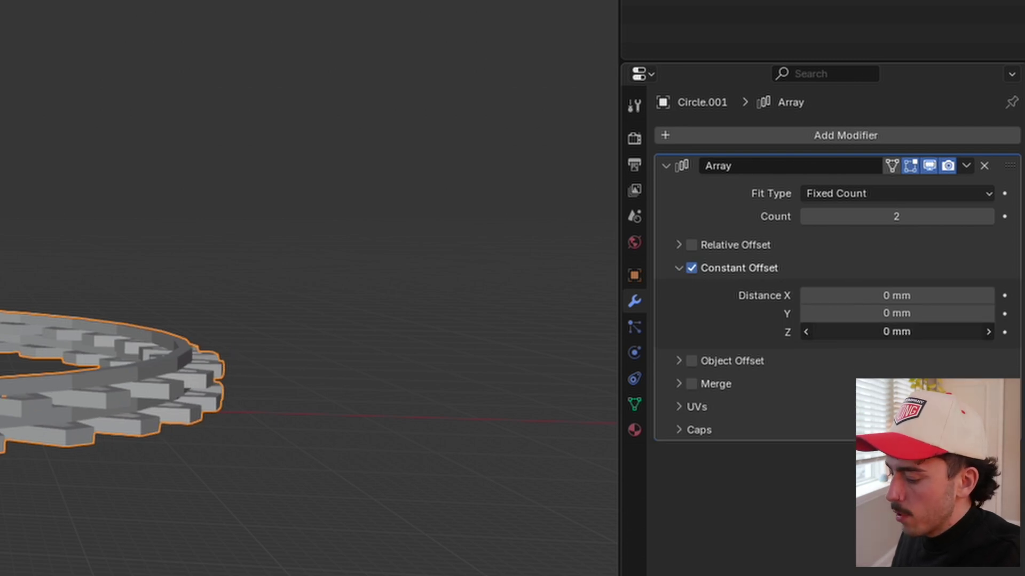
left_click(871, 333)
type("4.8")
key("Return")
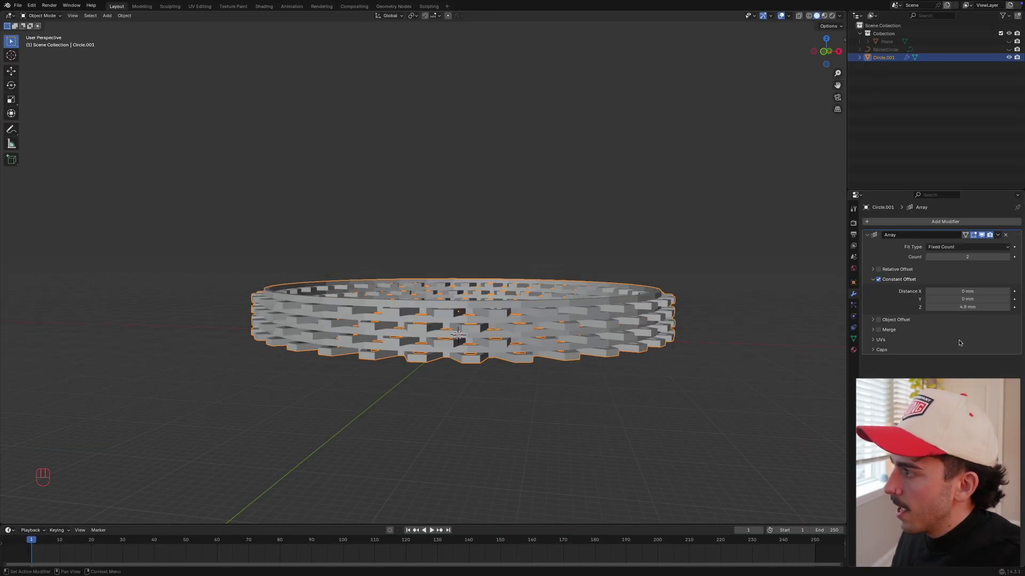
Set the Array count to 21 stacked ring copies
left_click(956, 257)
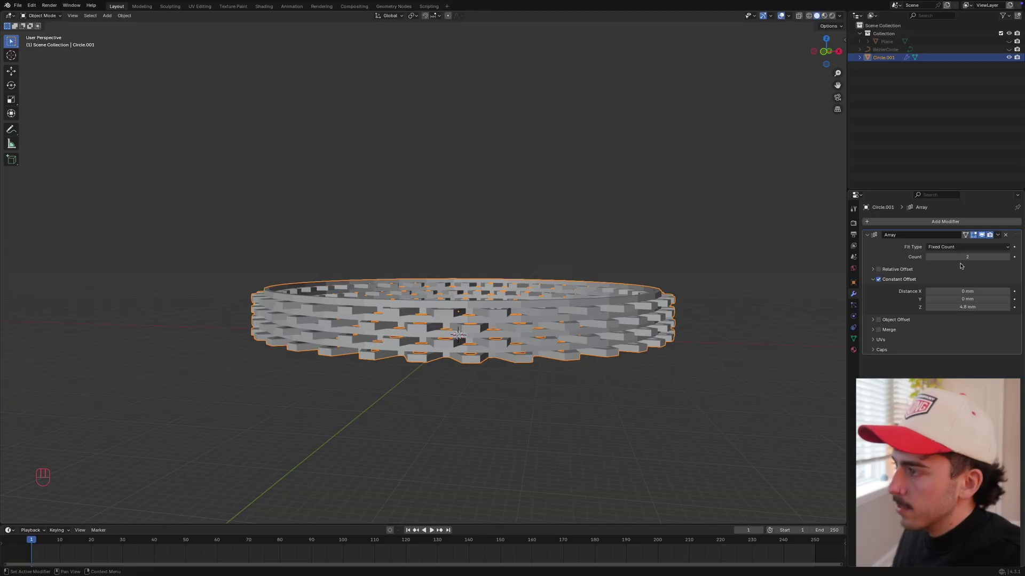
type("21")
key("Return")
scroll(703, 270, "down", 3)
middle_click_drag(704, 270, 615, 279)
scroll(581, 278, "up", 3)
Show the backdrop plane and raise the Array count to 41, lengthening the tube
middle_click_drag(570, 251, 606, 206)
scroll(796, 126, "up", 2)
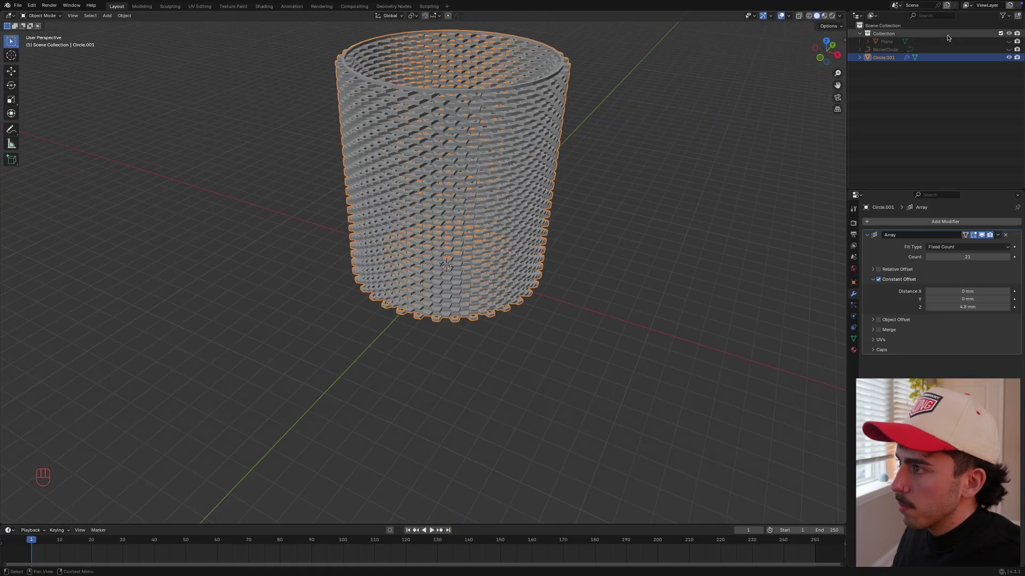
left_click(1009, 41)
scroll(562, 209, "down", 3)
middle_click_drag(561, 209, 556, 336)
scroll(520, 198, "up", 3)
scroll(556, 336, "down", 4)
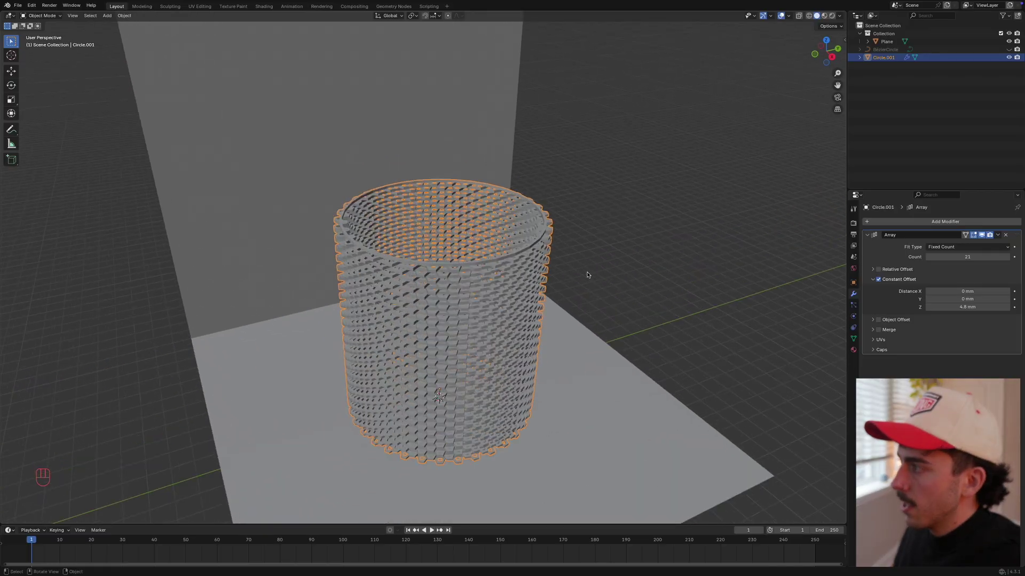
left_click_drag(967, 257, 998, 257)
scroll(656, 299, "down", 2)
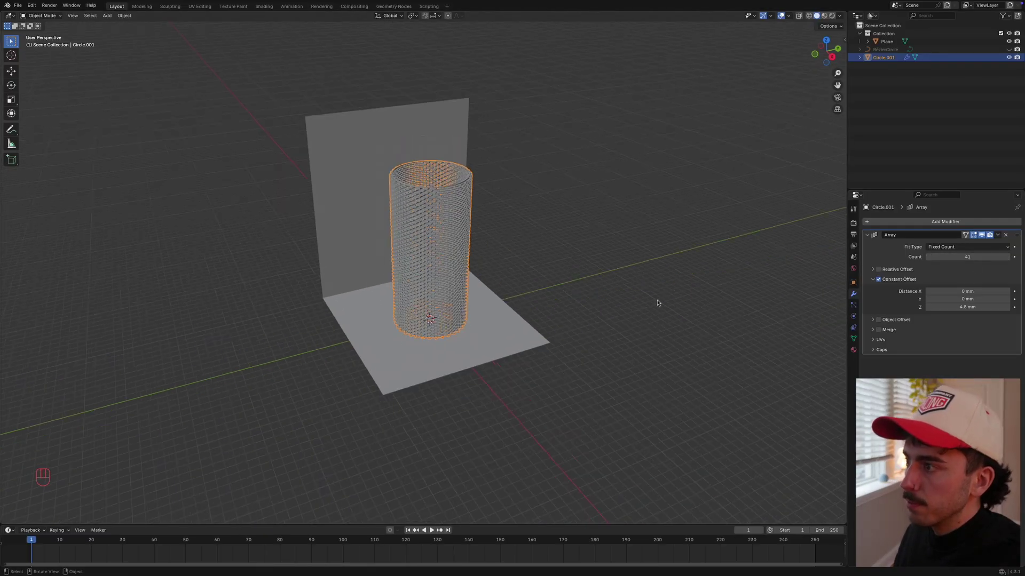
middle_click_drag(656, 299, 594, 306)
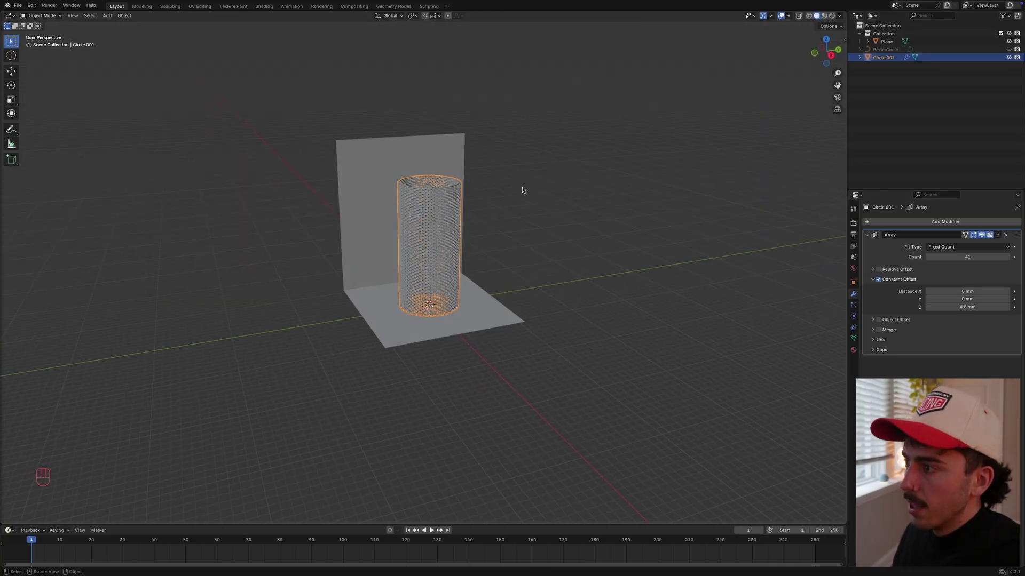
middle_click_drag(522, 190, 558, 289, "shift")
scroll(551, 274, "up", 2)
Hide the backdrop plane and add a Lattice object in Right view
left_click(581, 296)
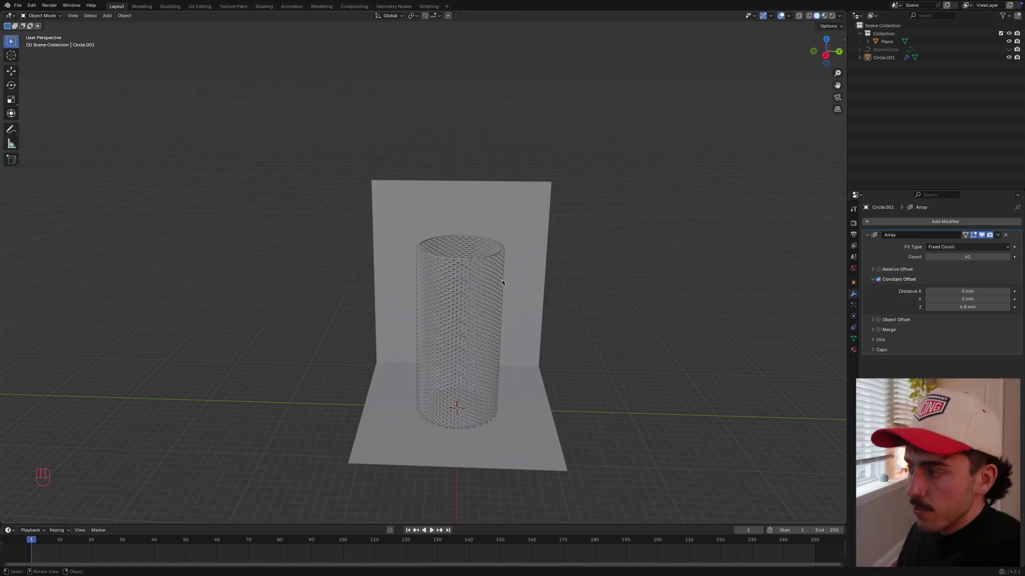
left_click(520, 278)
key("h")
key("h")
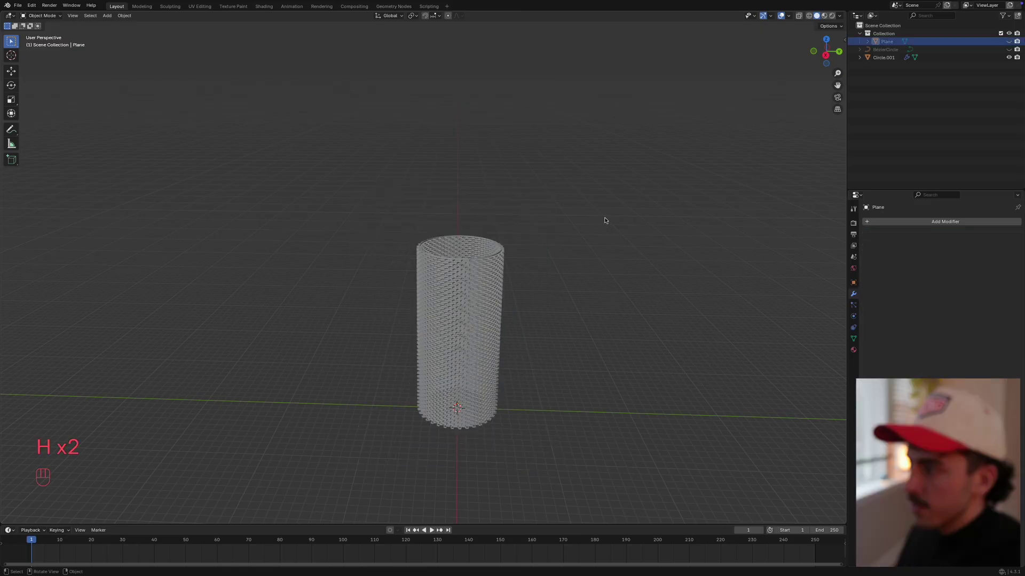
left_click(826, 55)
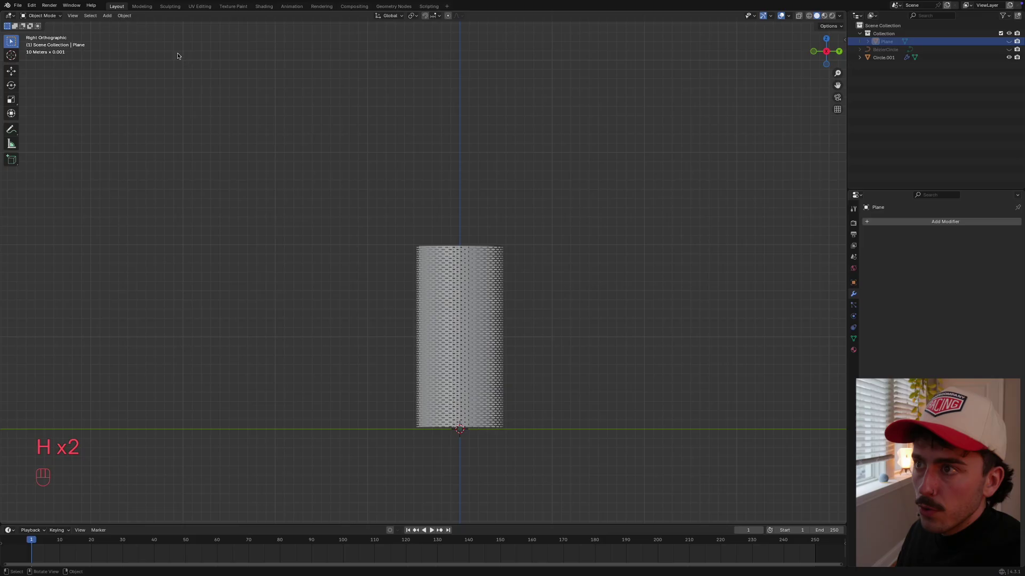
left_click(107, 15)
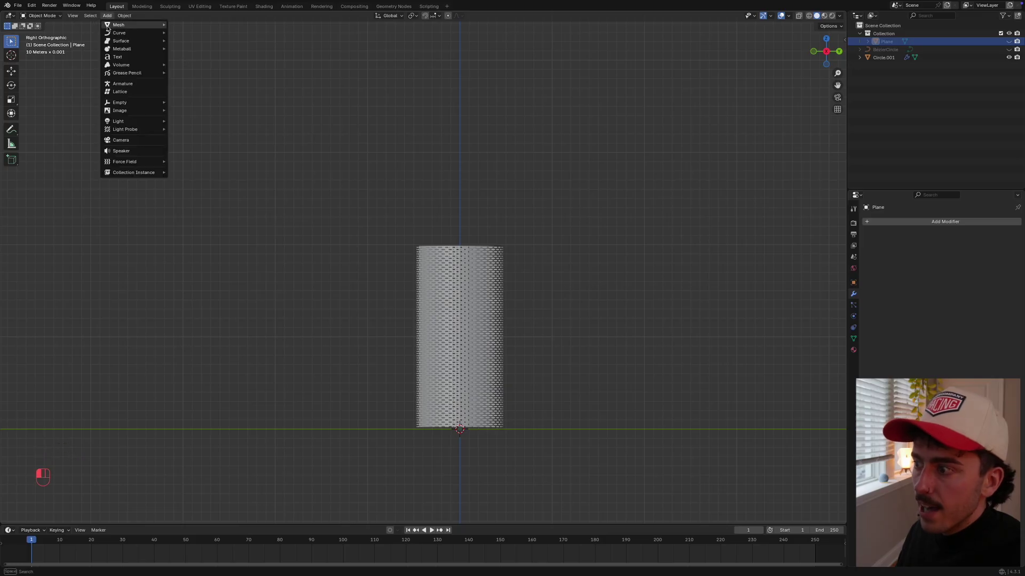
left_click(127, 92)
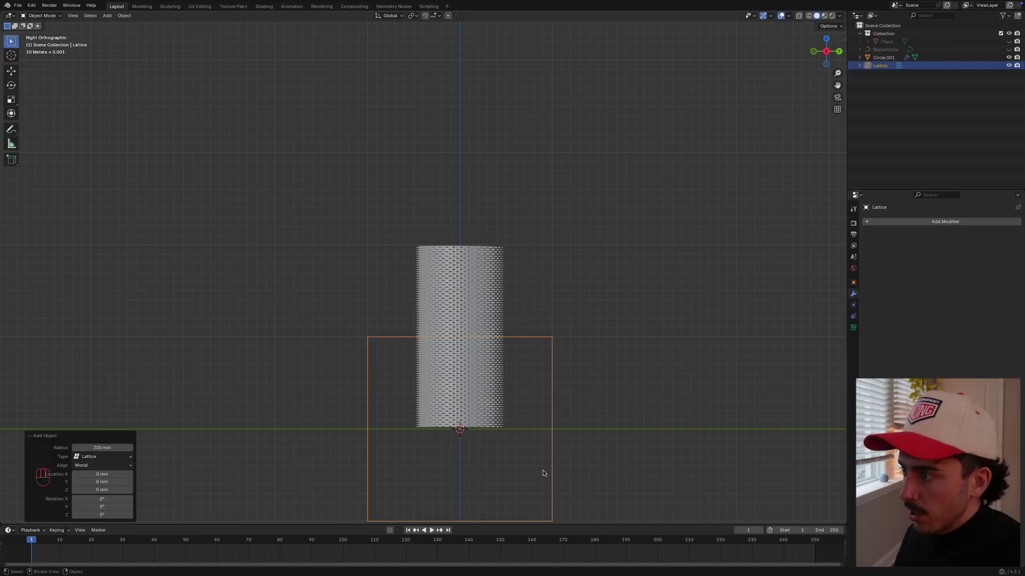
Raise the lattice along Z around the cylinder and squeeze its Y depth to 0.493
key("g")
key("z")
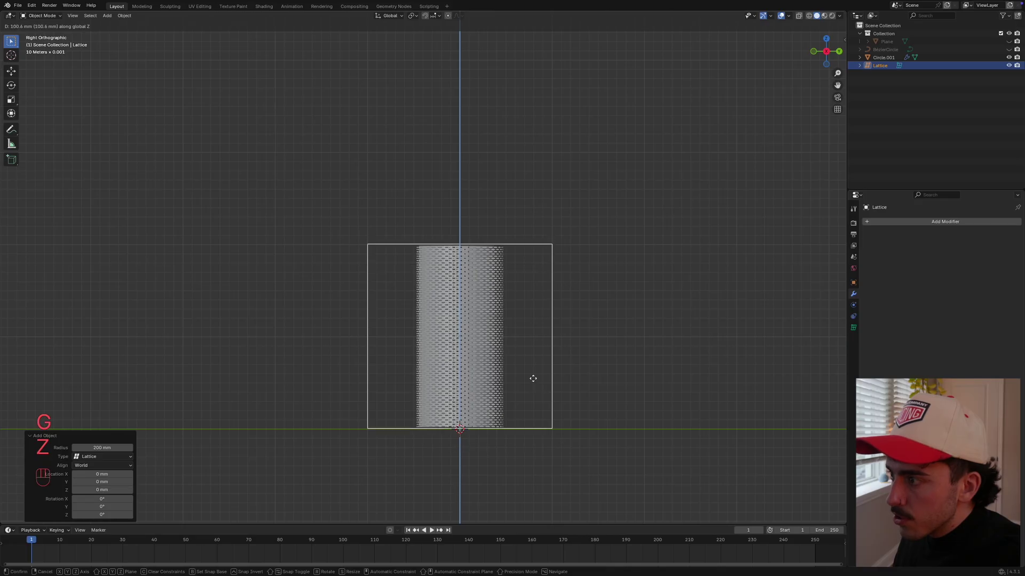
left_click(533, 379)
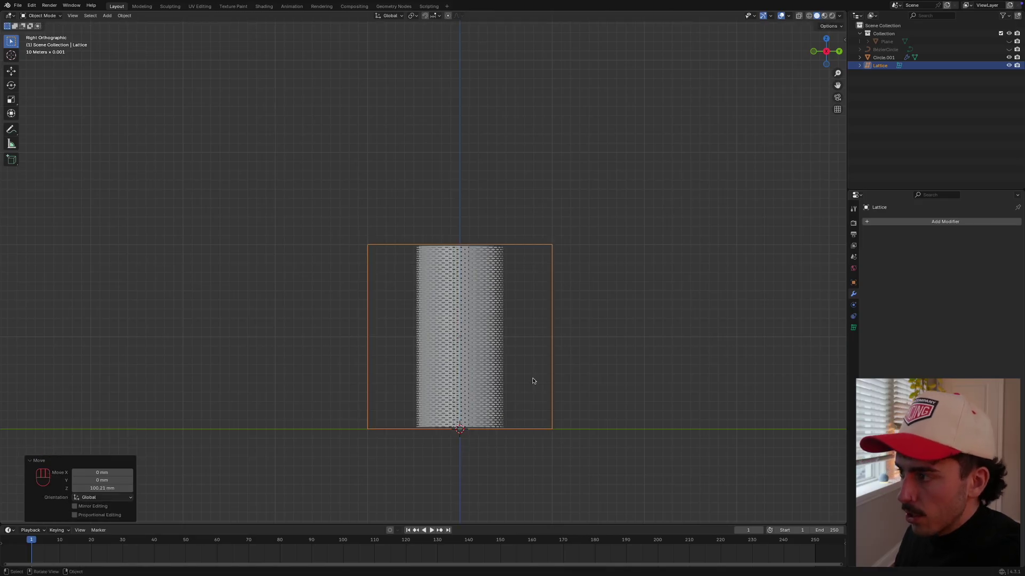
key("s")
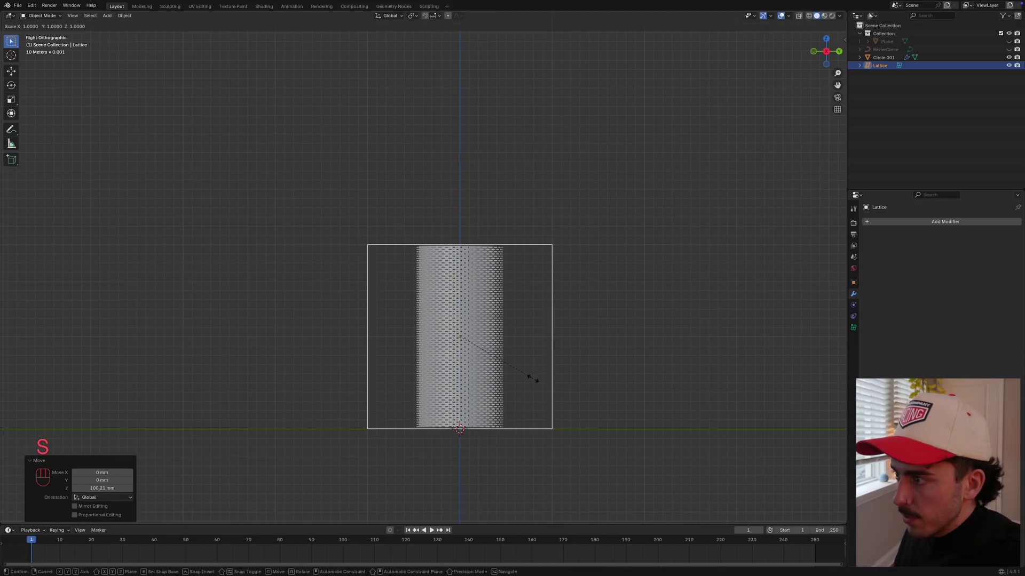
key("y")
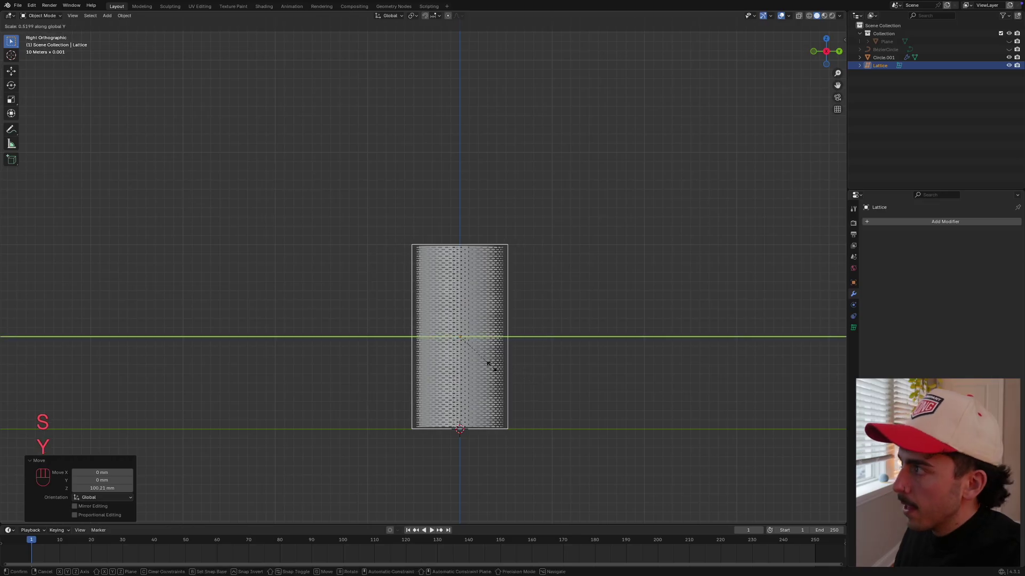
left_click(488, 365)
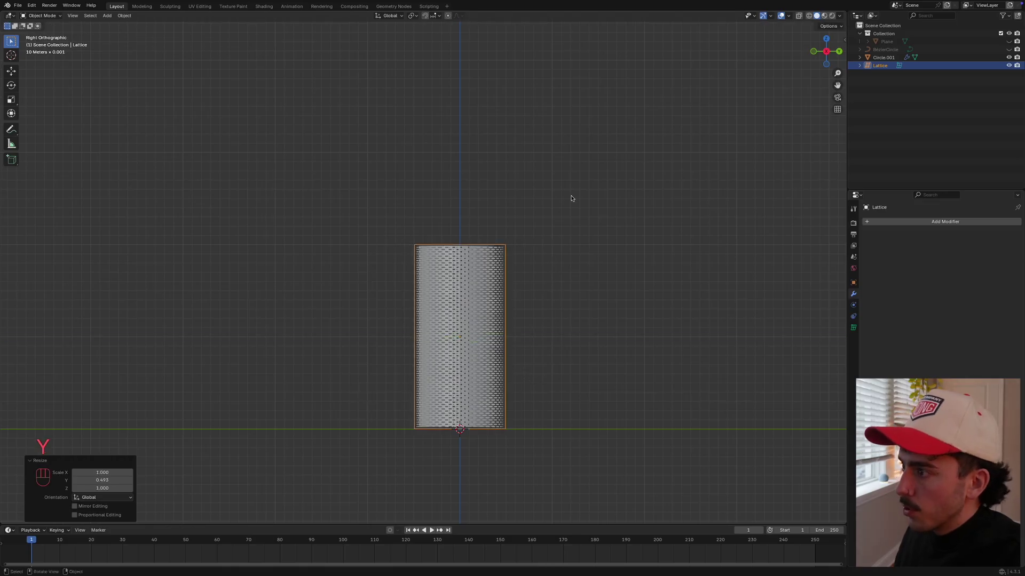
In Front view, narrow the lattice's X width to 0.498 to enclose the cylinder
left_click(813, 52)
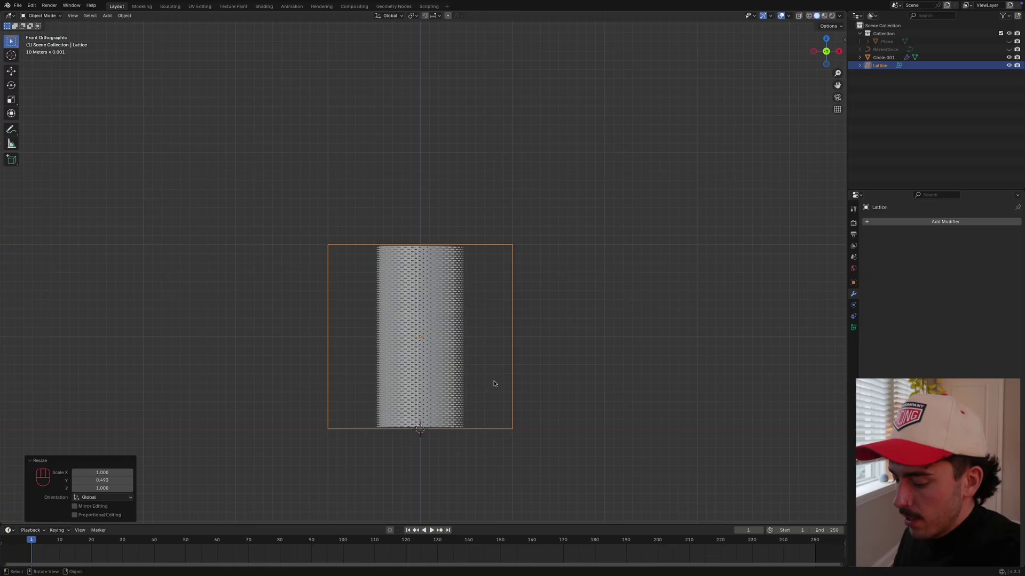
key("s")
key("x")
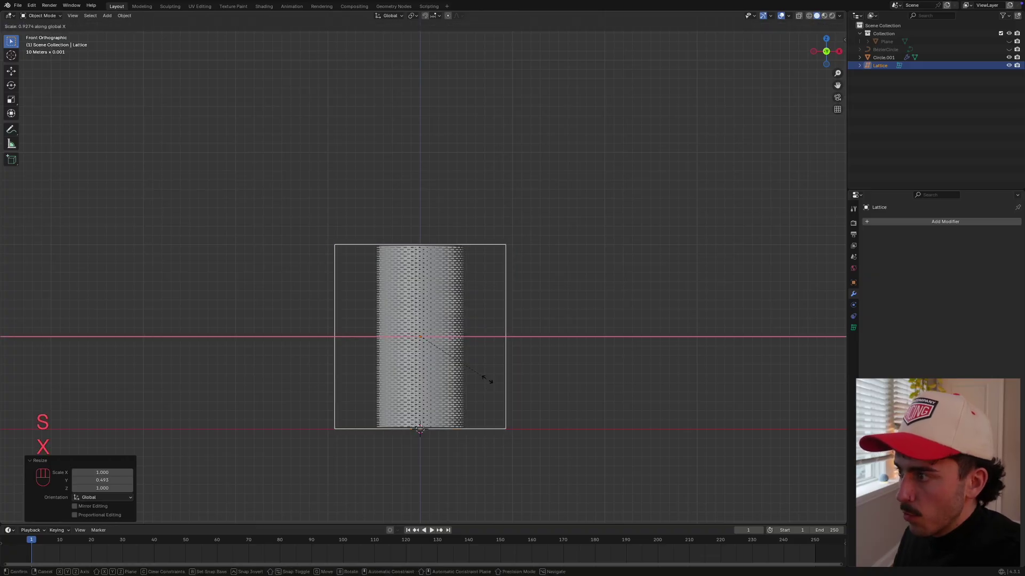
left_click(446, 370)
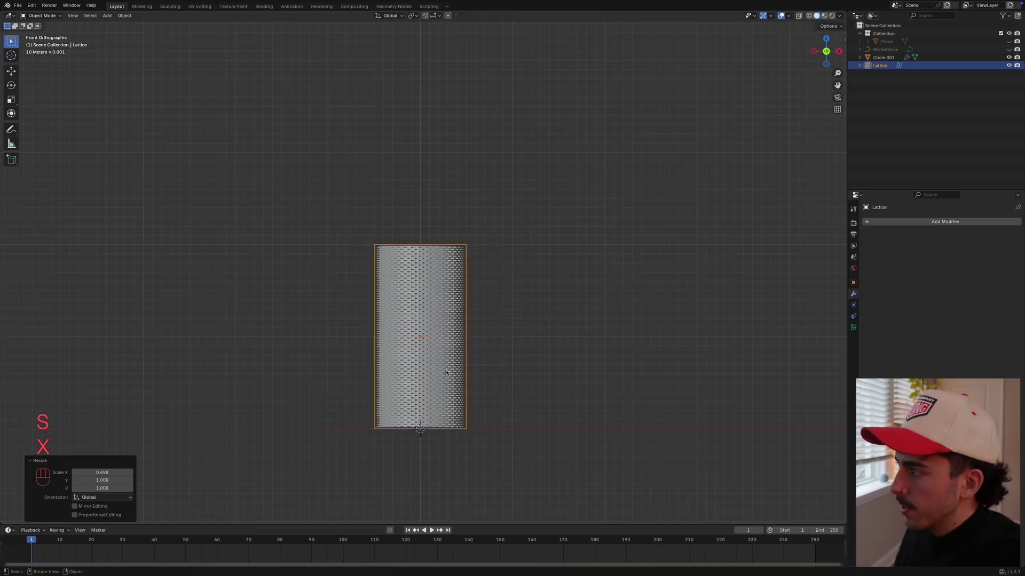
left_click(852, 328)
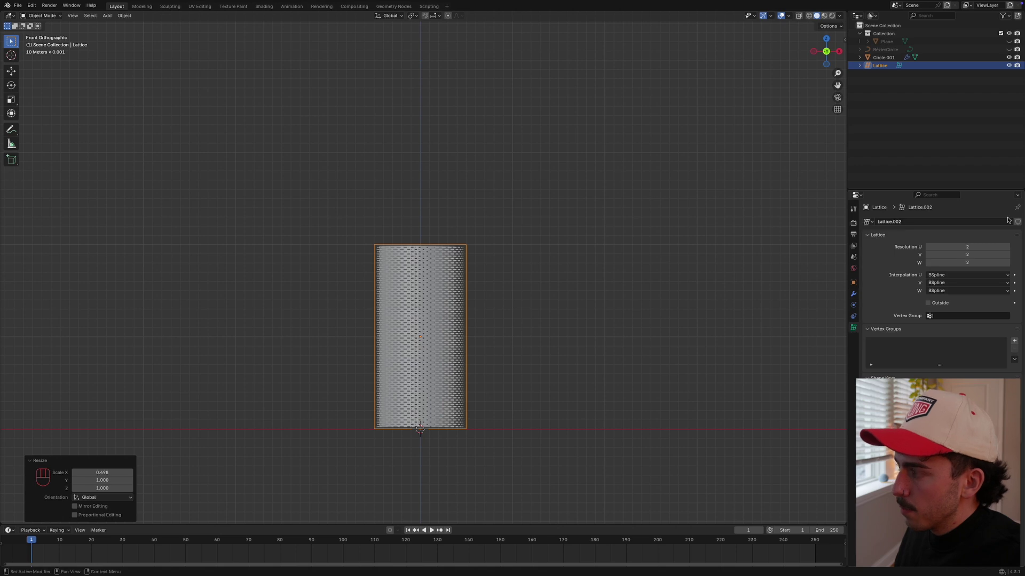
Set the lattice Resolution U, V and W to 11 each, then make the cylinder active
left_click(966, 245)
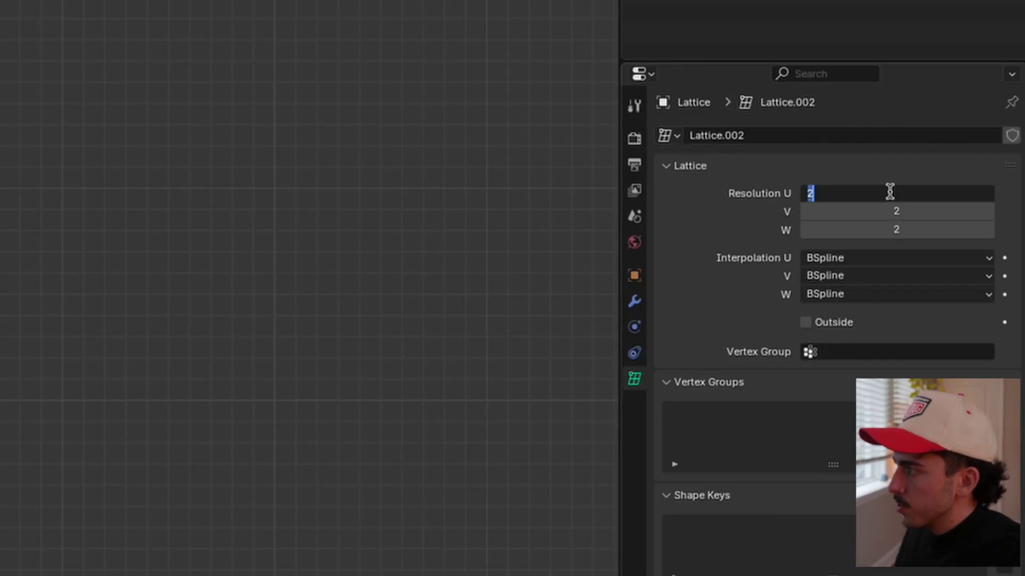
type("11")
key("Return")
left_click(883, 210)
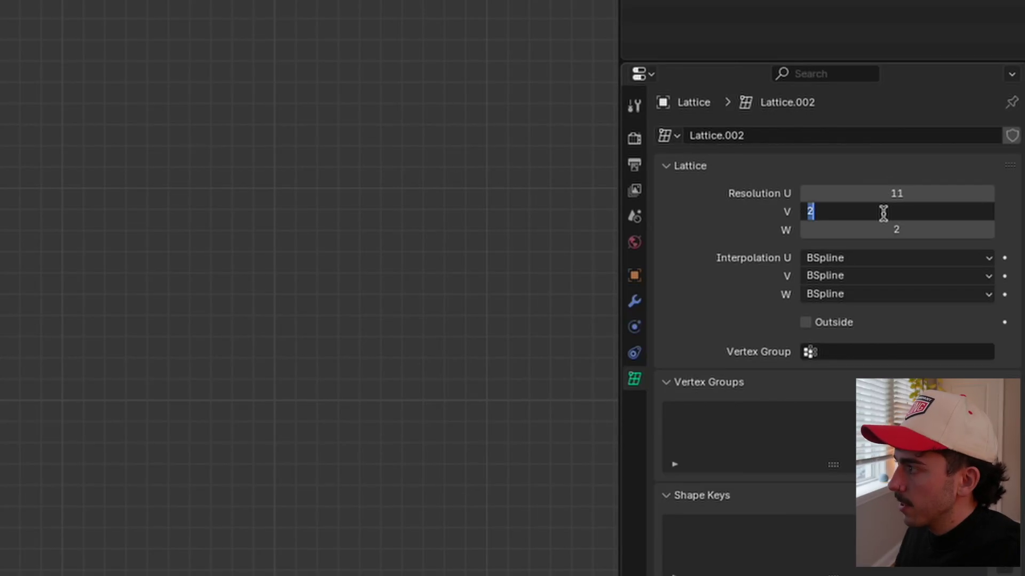
type("11")
left_click(881, 233)
type("11")
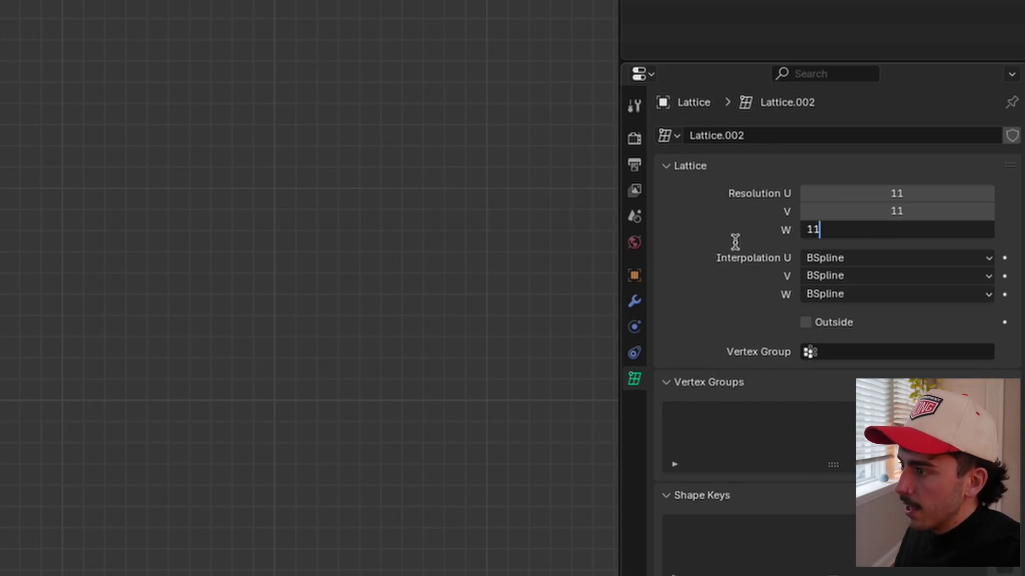
key("Return")
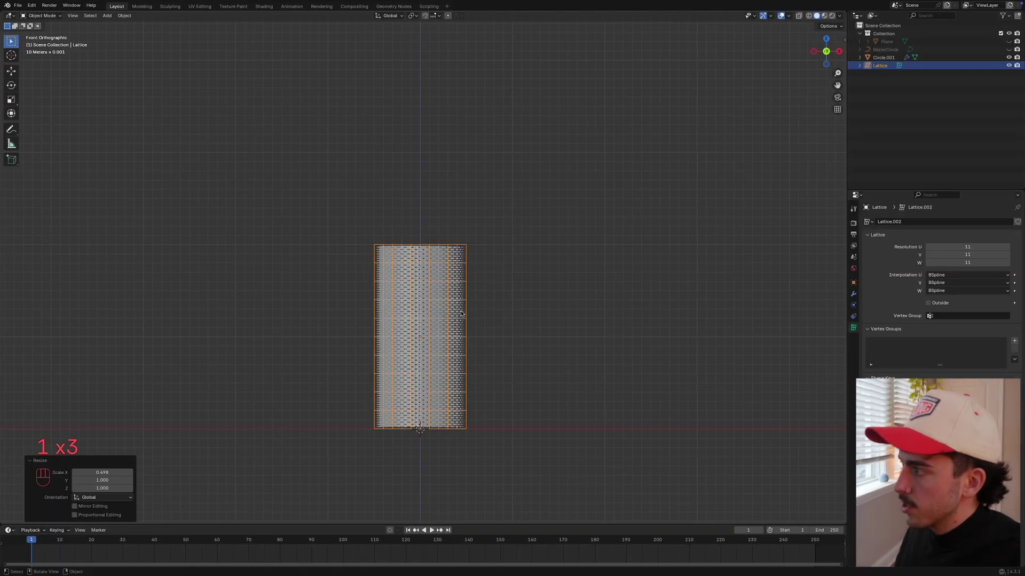
left_click(461, 314)
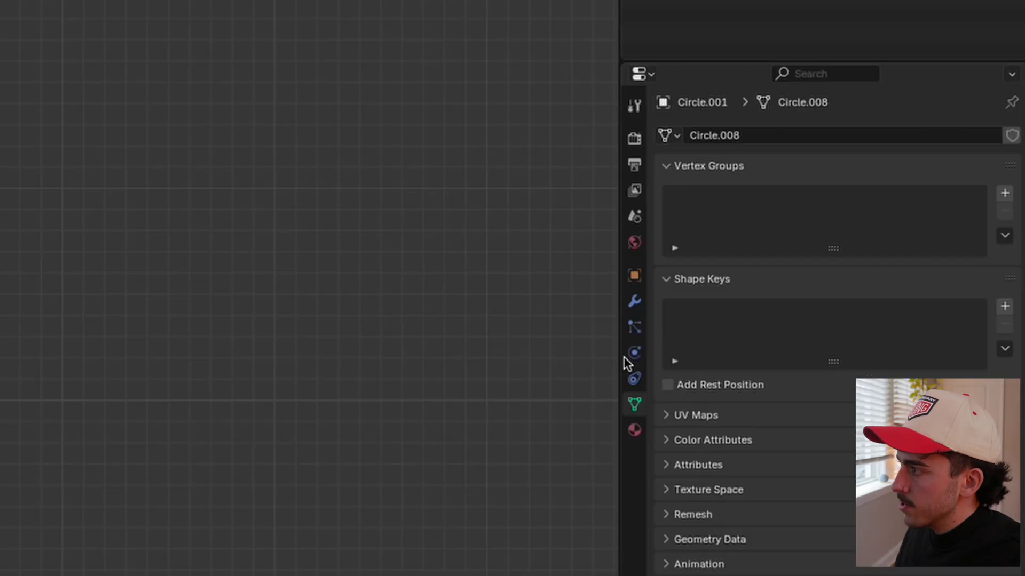
Add a Lattice modifier below the Array on Circle.001 and eyedrop the lattice object into it
left_click(853, 293)
left_click(674, 165)
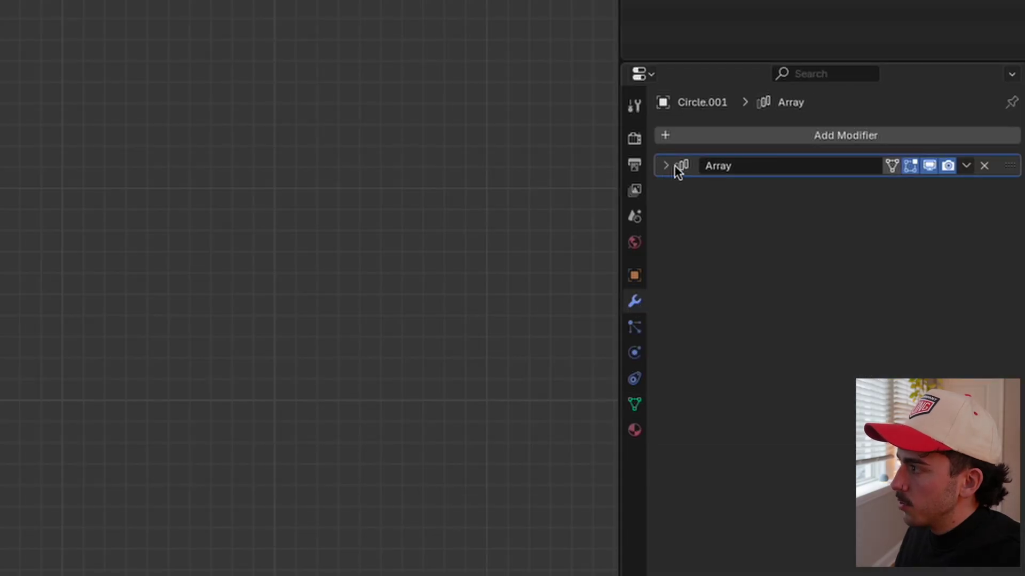
left_click(706, 135)
left_click(700, 139)
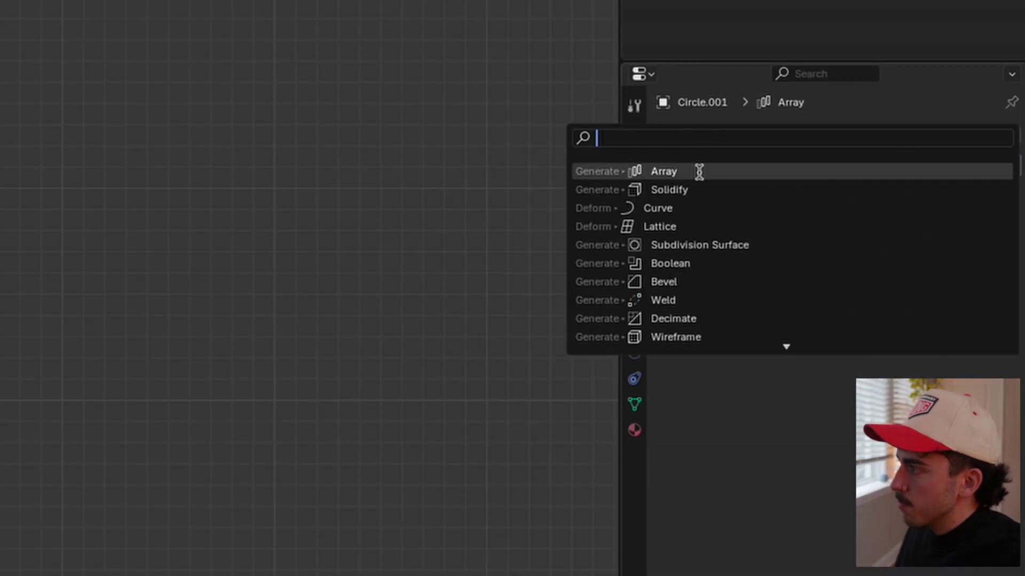
left_click(698, 226)
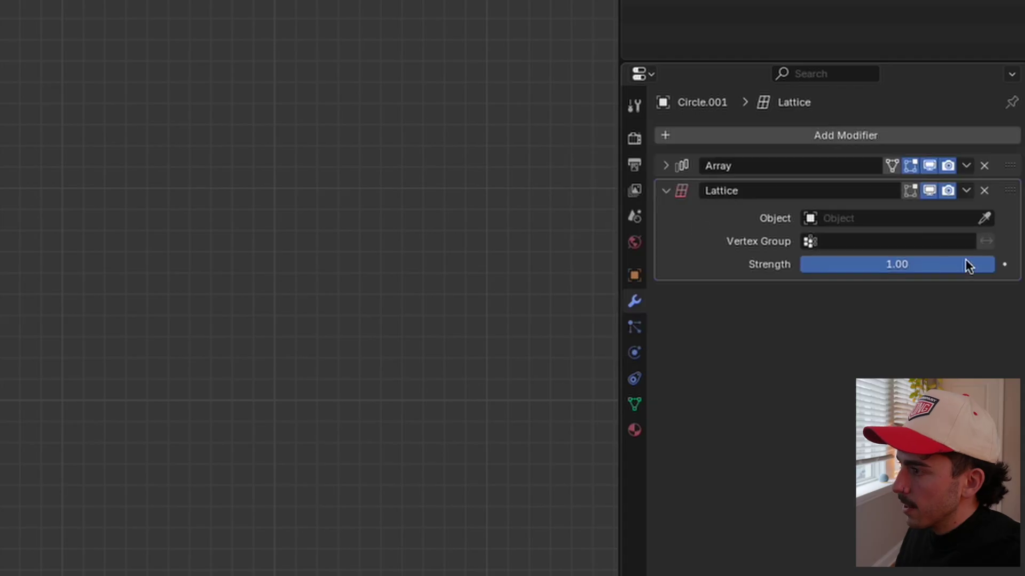
left_click(985, 218)
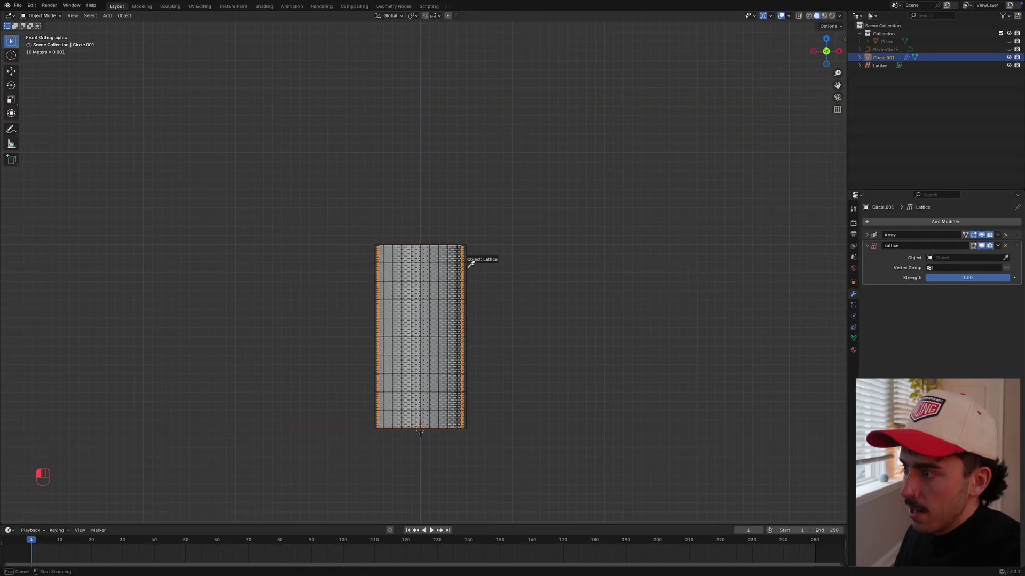
left_click(470, 264)
In lattice edit mode, box-select three alternate rows of lattice points
left_click(468, 278)
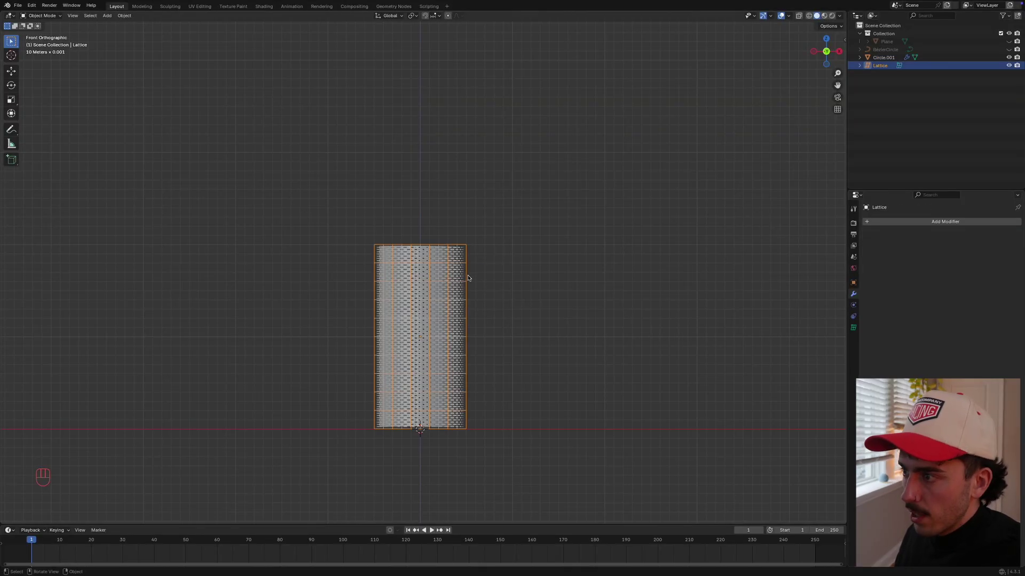
key("Tab")
left_click_drag(473, 270, 359, 256)
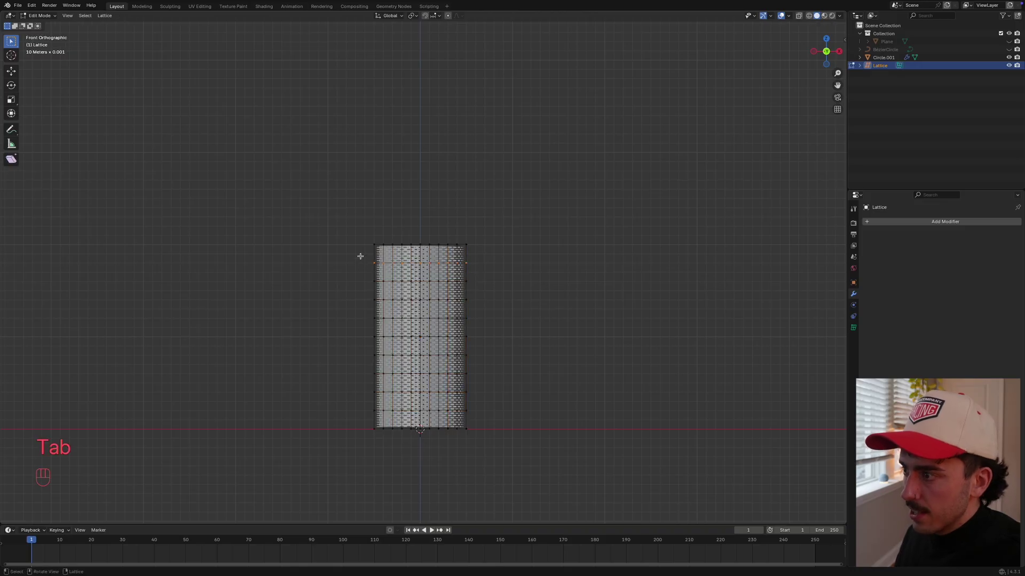
left_click_drag(365, 294, 484, 304, "shift")
left_click_drag(479, 341, 360, 409, "shift")
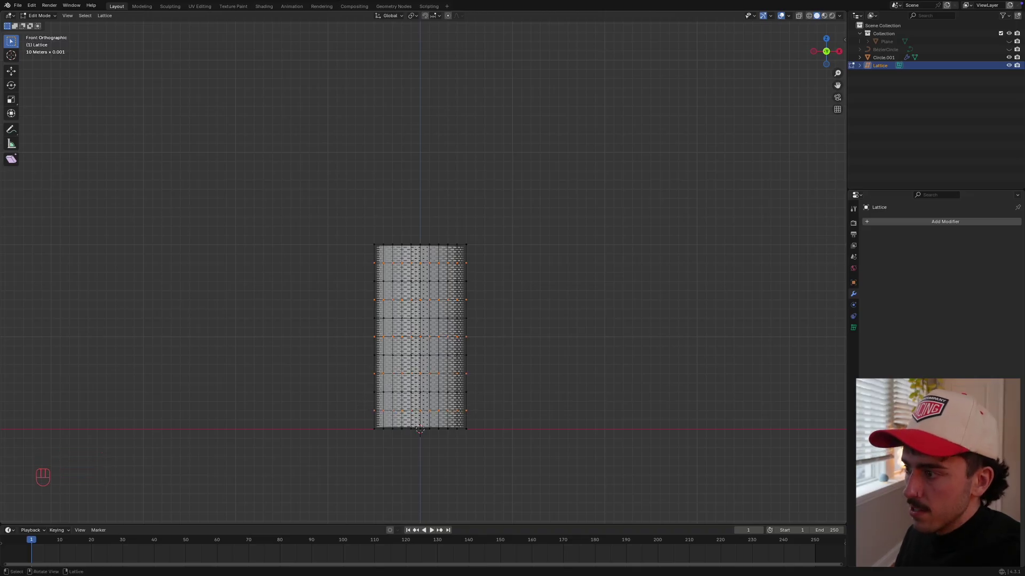
Scale the selected rows outward horizontally (S, Shift+Z) to bulge the tube, then hide the lattice
key("s")
key("shift+z")
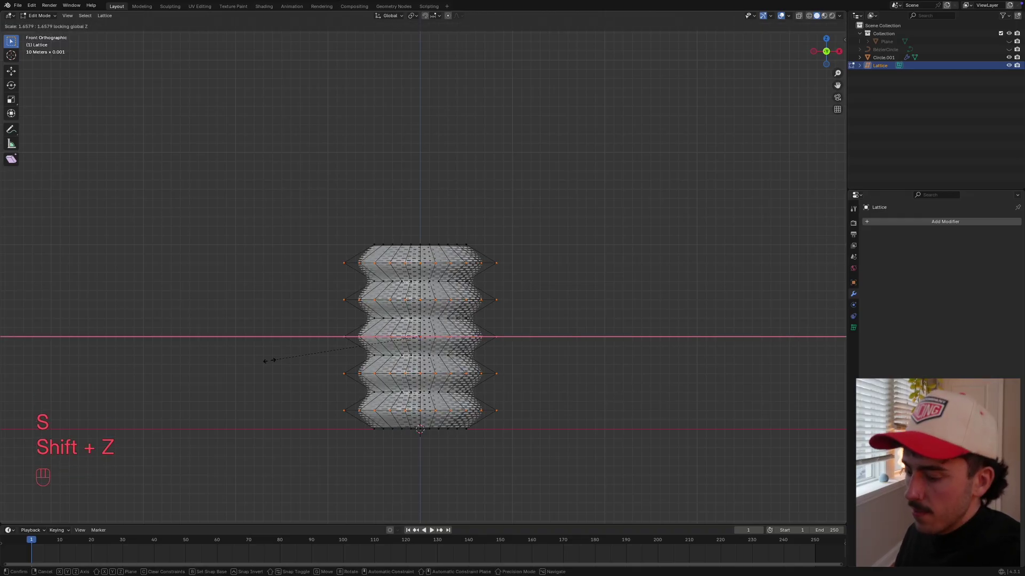
left_click(271, 358)
key("Tab")
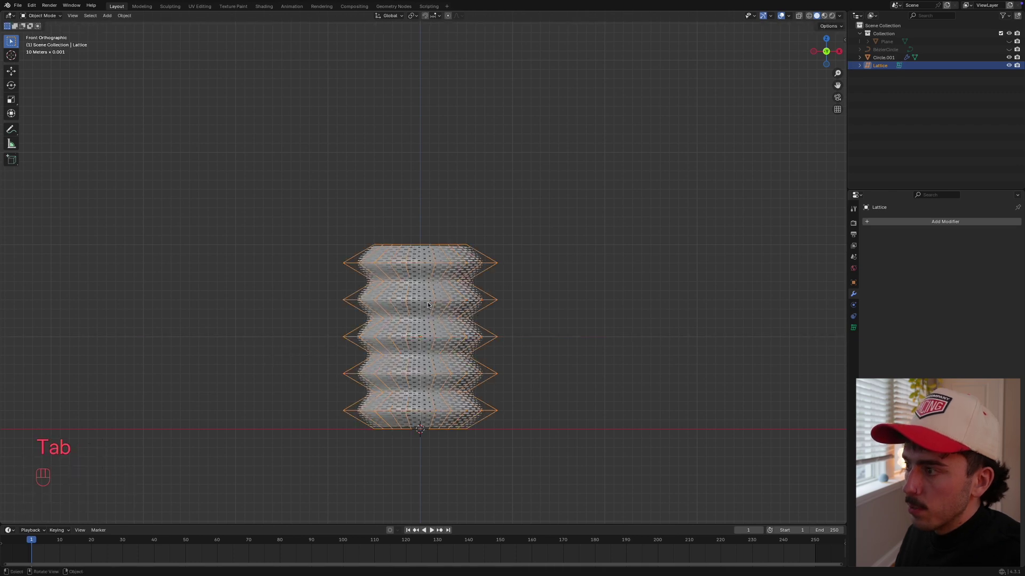
key("h")
middle_click_drag(441, 301, 469, 256)
Scale the other rows inward horizontally to pinch the tube, hide the lattice, and open File > Export
key("Tab")
key("s")
key("shift+z")
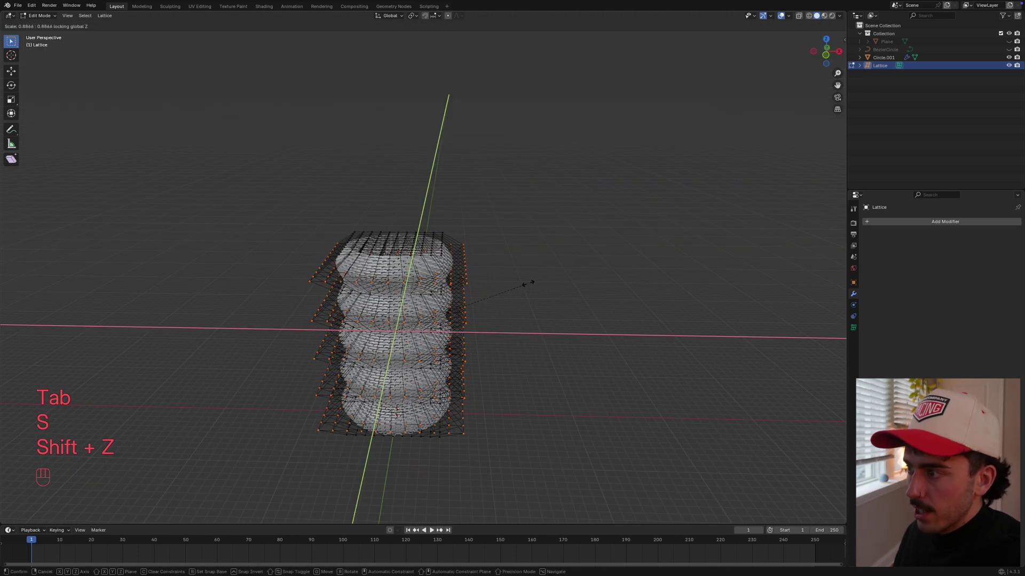
left_click(516, 284)
key("Tab")
key("h")
middle_click_drag(500, 306, 439, 248)
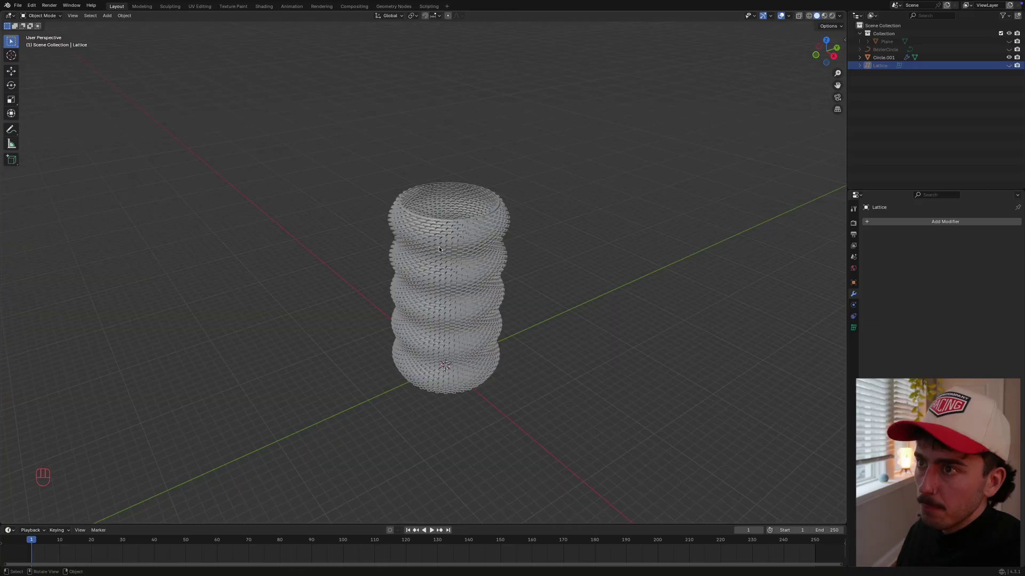
left_click(18, 6)
mouse_move(32, 126)
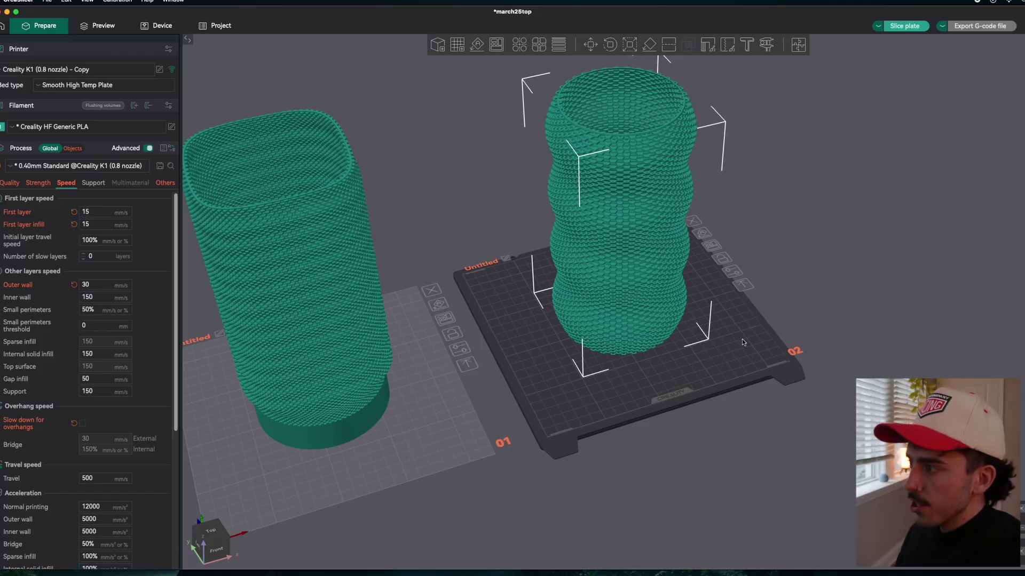
Orbit around both vases and show the Quality settings with 0.6 mm layer height
left_click_drag(742, 338, 693, 380)
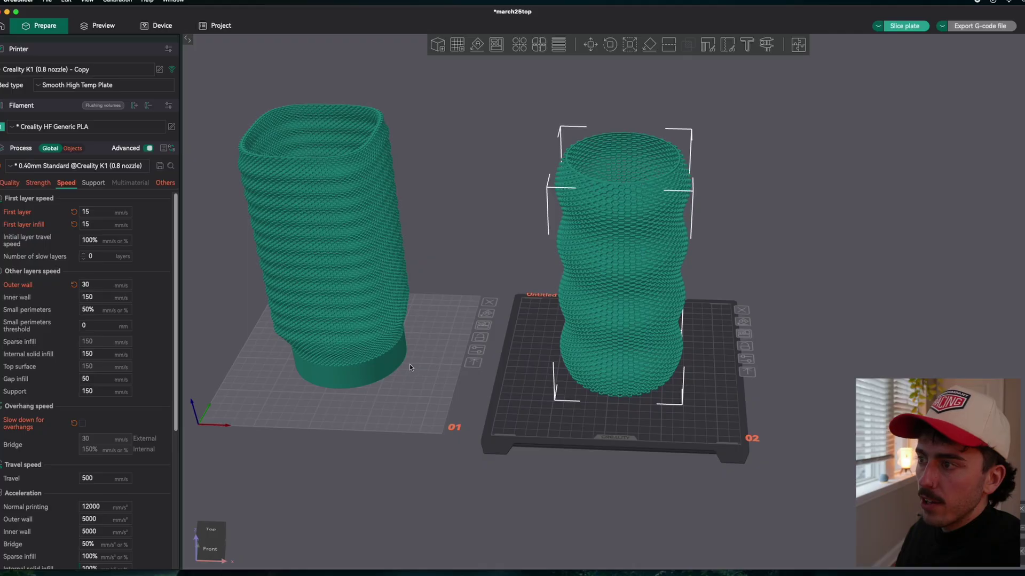
left_click_drag(521, 382, 544, 395)
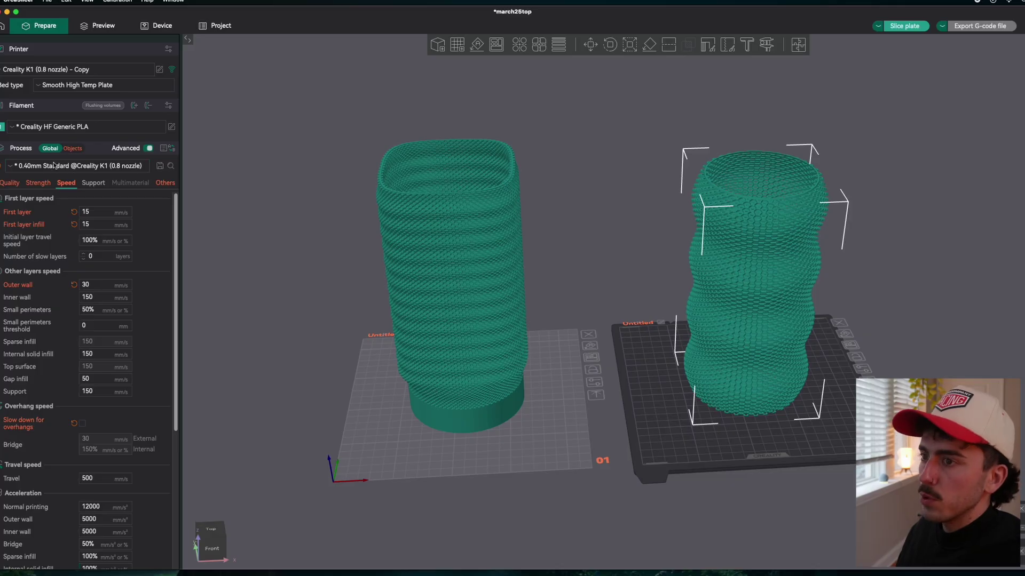
left_click(11, 183)
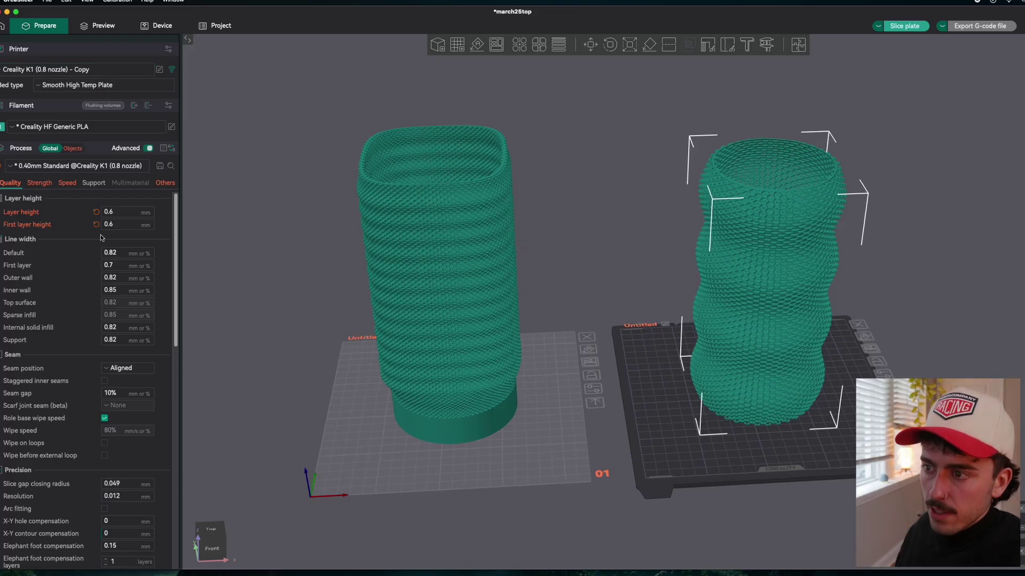
Review the Strength, Speed and Others (spiral vase) tabs, then switch Process to per-object view
scroll(102, 238, "down", 15)
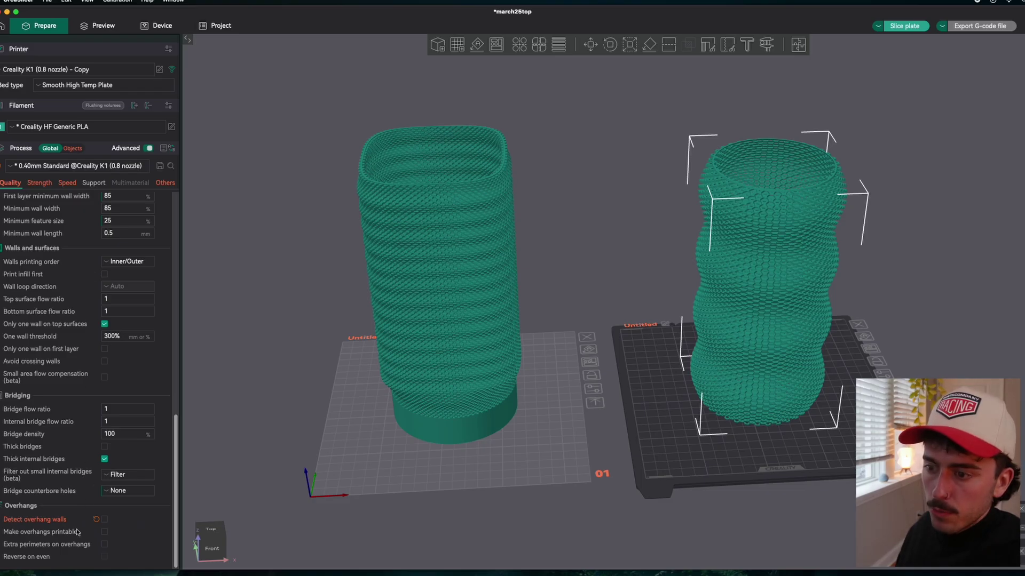
left_click(42, 183)
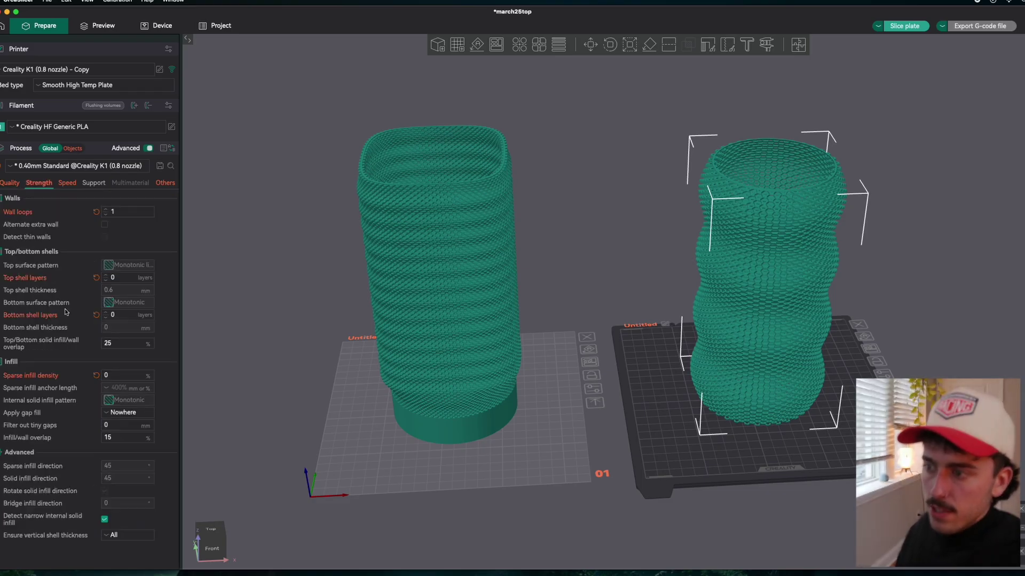
left_click(67, 183)
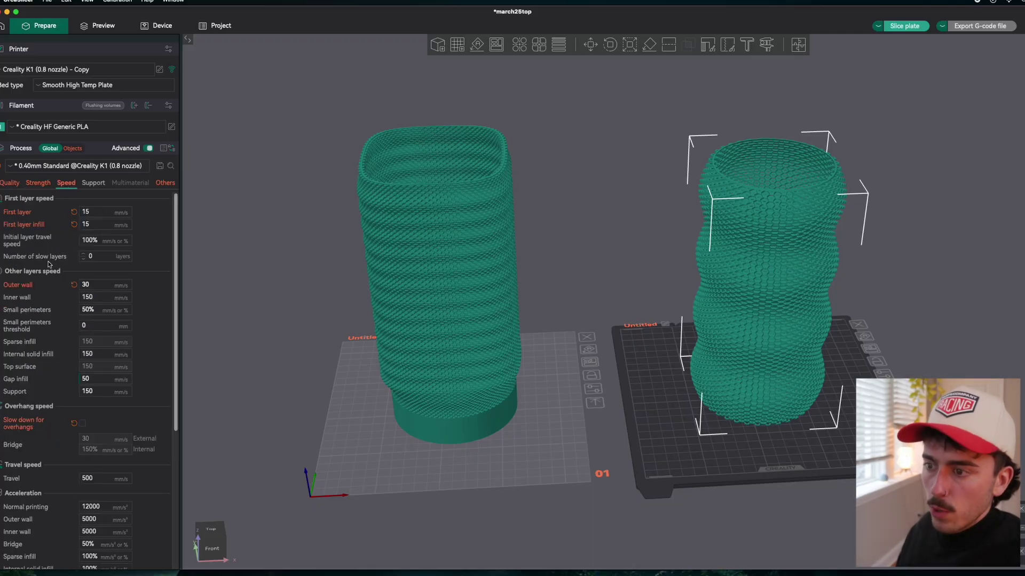
scroll(53, 271, "down", 8)
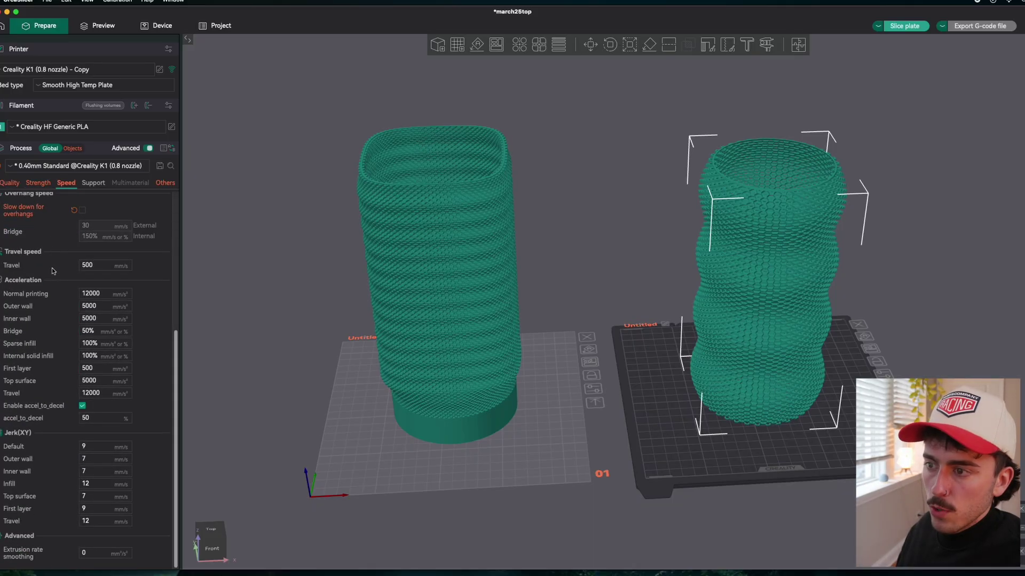
left_click(163, 183)
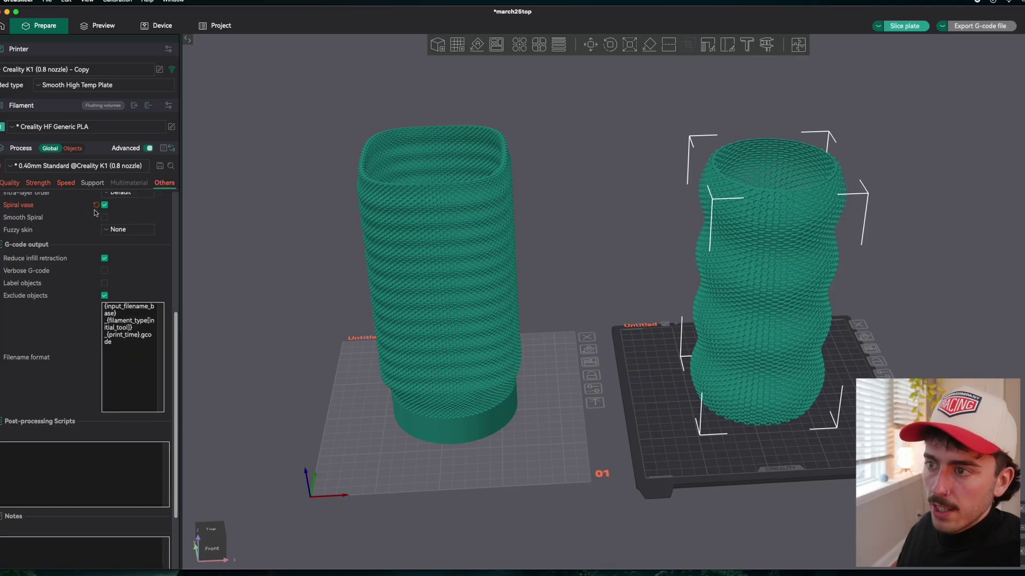
scroll(96, 235, "up", 8)
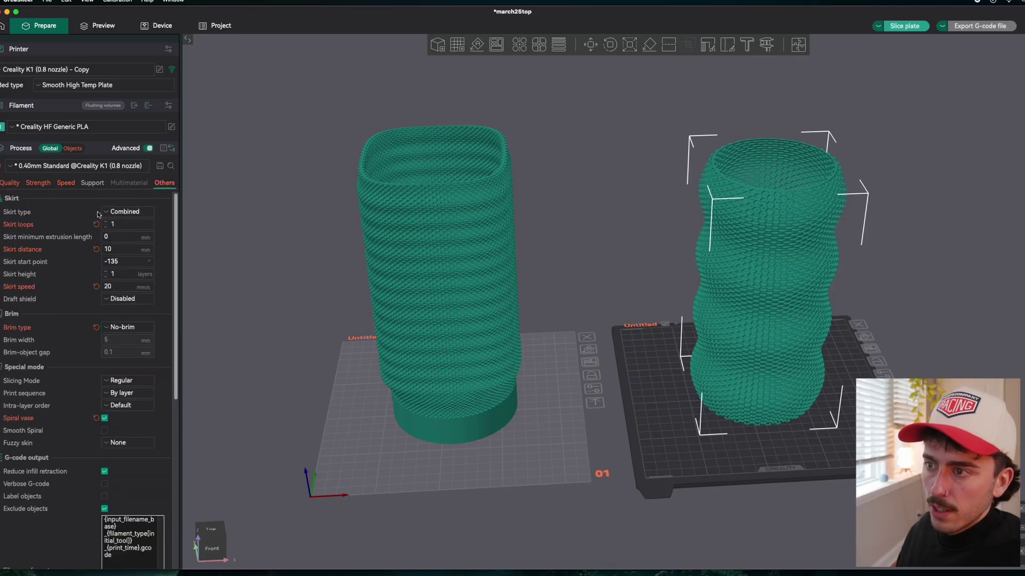
left_click(73, 149)
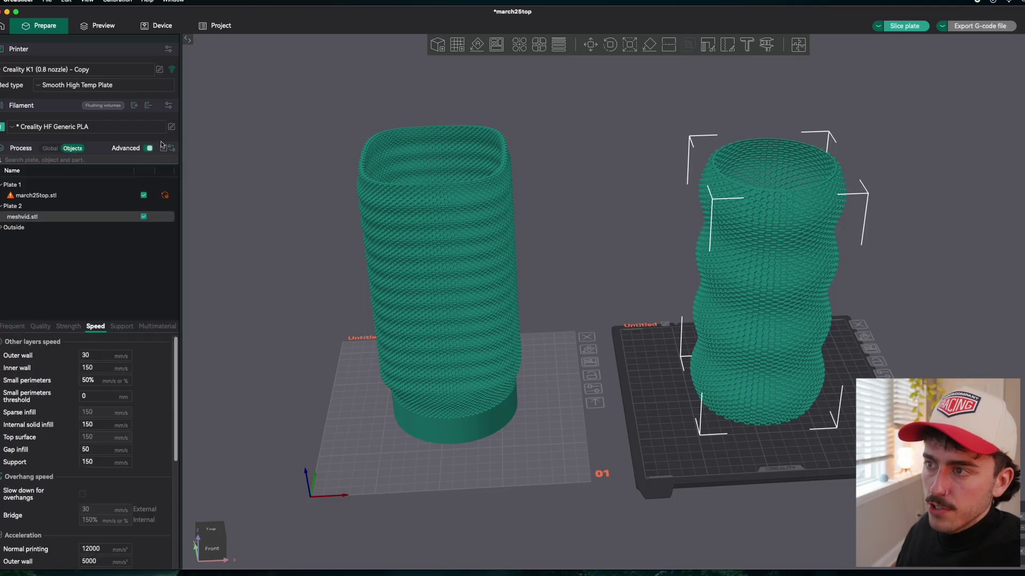
Inspect the PLA filament's Cooling settings, close that window, and switch Process back to Global
left_click(172, 127)
scroll(561, 251, "down", 1)
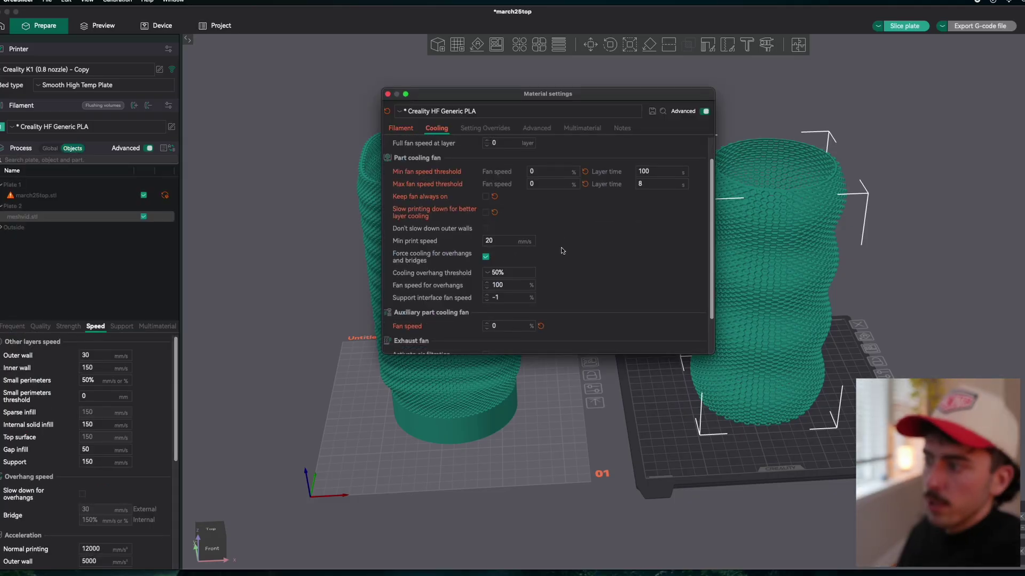
scroll(561, 251, "up", 2)
scroll(562, 251, "down", 2)
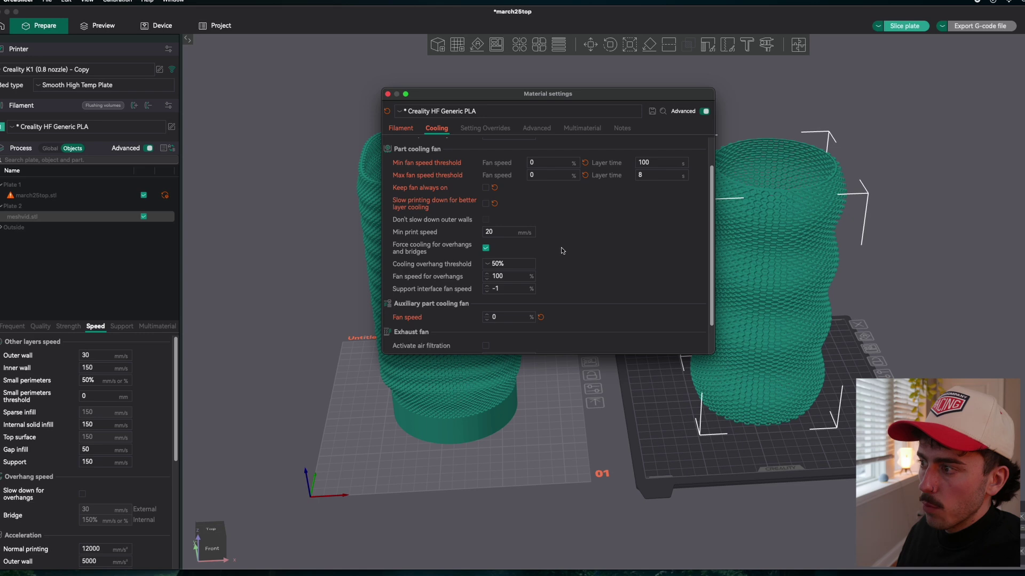
left_click(388, 95)
left_click(51, 148)
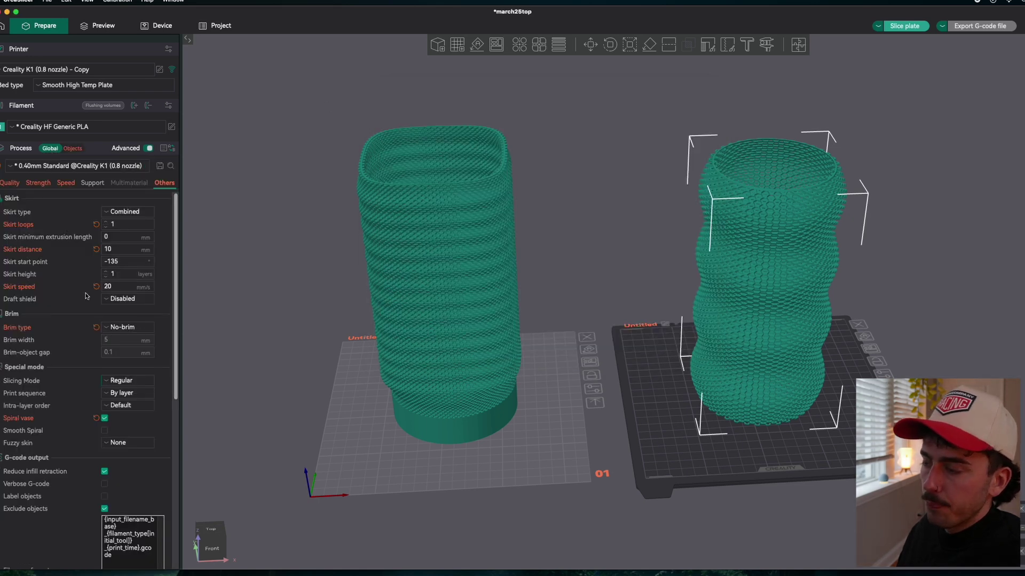
Slice meshvid.stl (1h38m, 87.24 g) and cut it at 46.42 mm, keeping the lower part
left_click(904, 26)
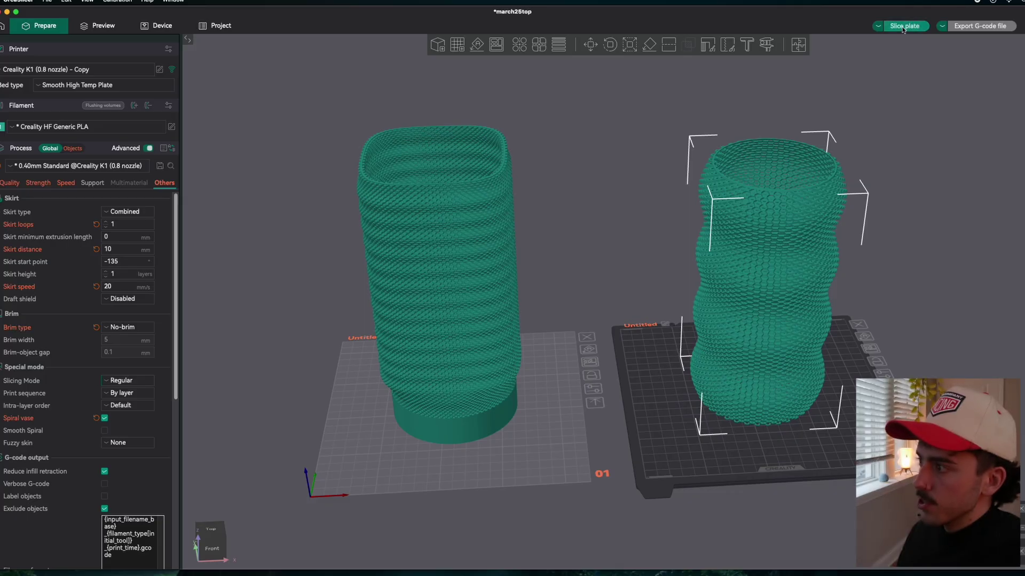
middle_click_drag(796, 206, 572, 224)
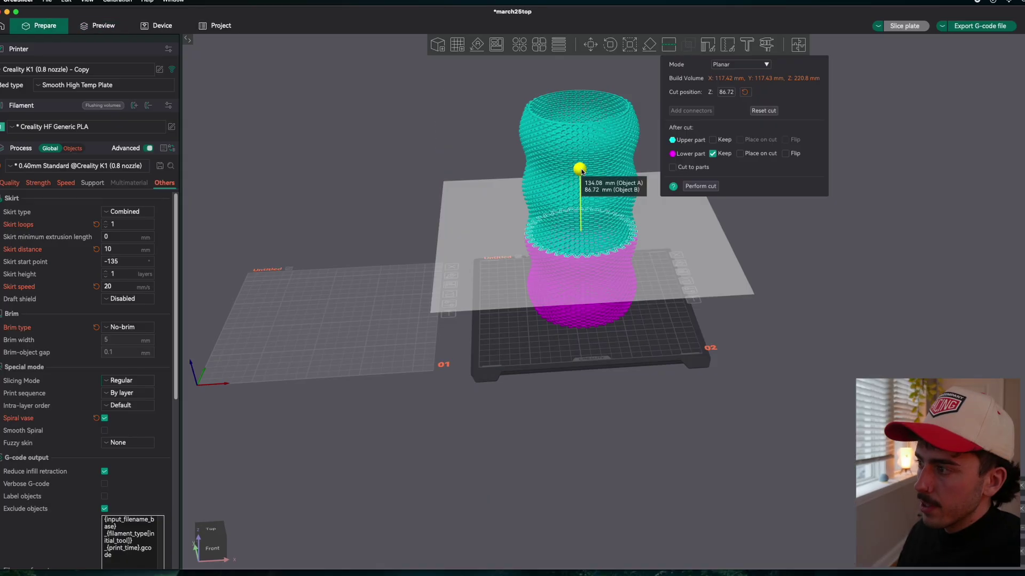
left_click_drag(579, 165, 581, 209)
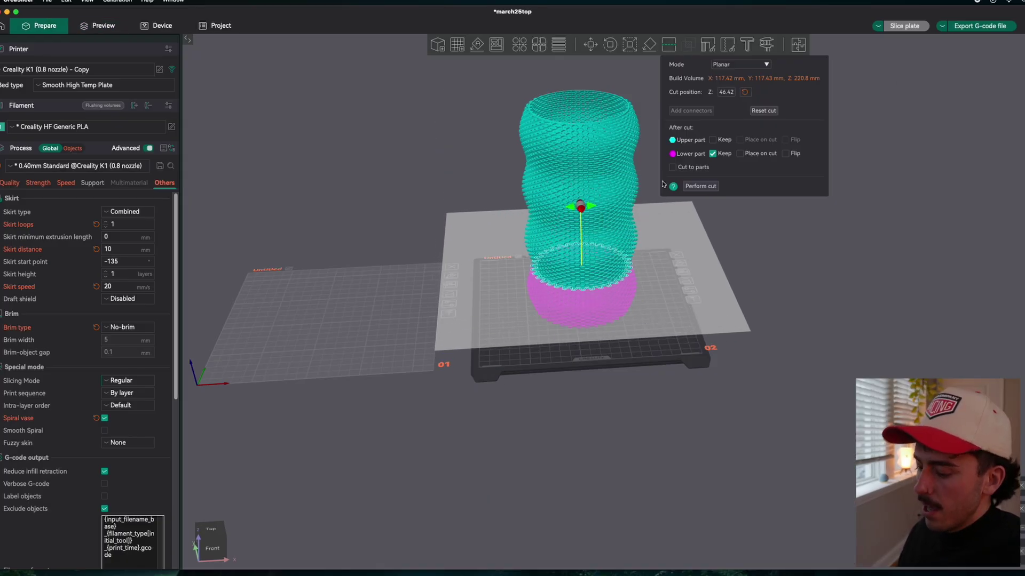
left_click(711, 186)
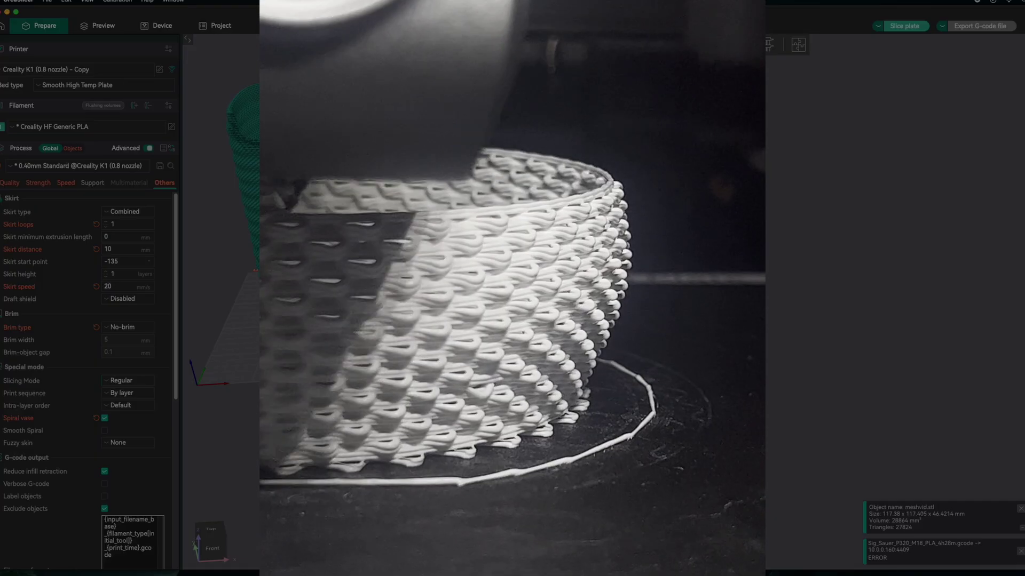